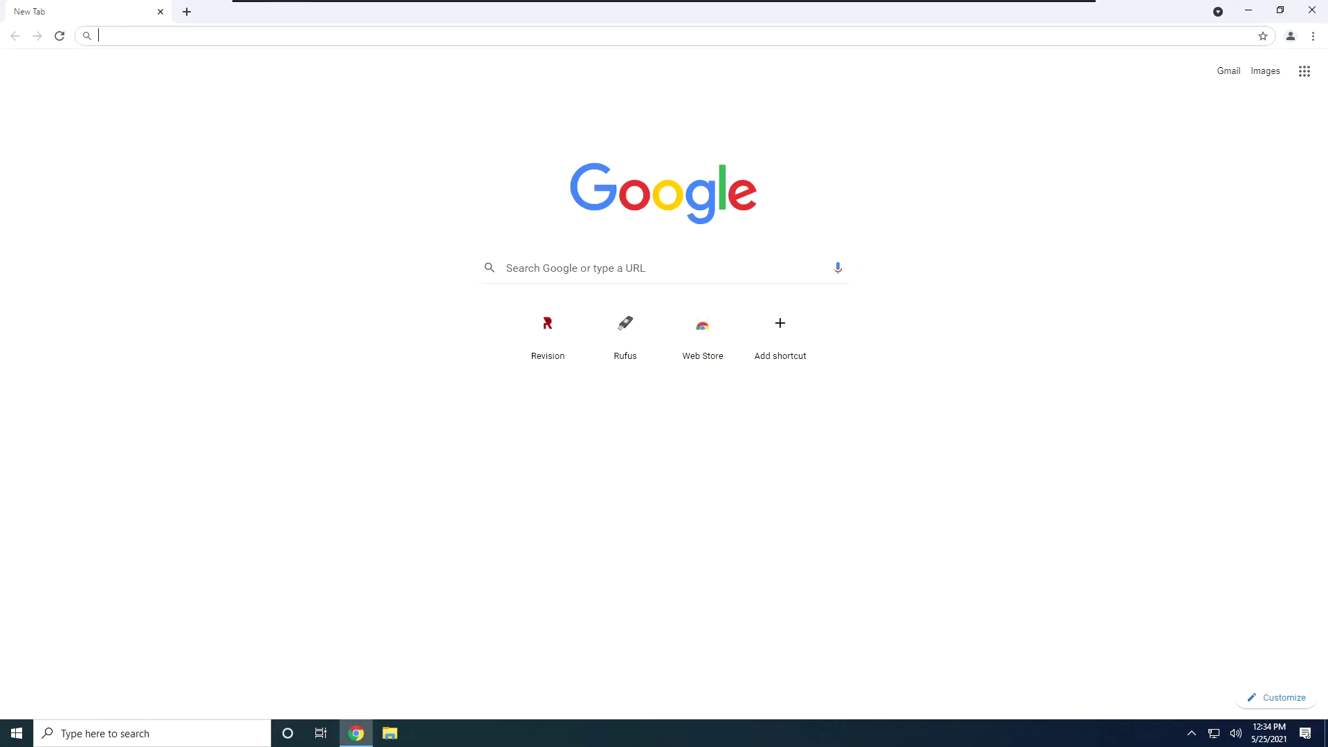
- Open revi.cc's ReviOS download page, view the alternative downloads, then go back
{"action": "type", "text": "revi.cc"}
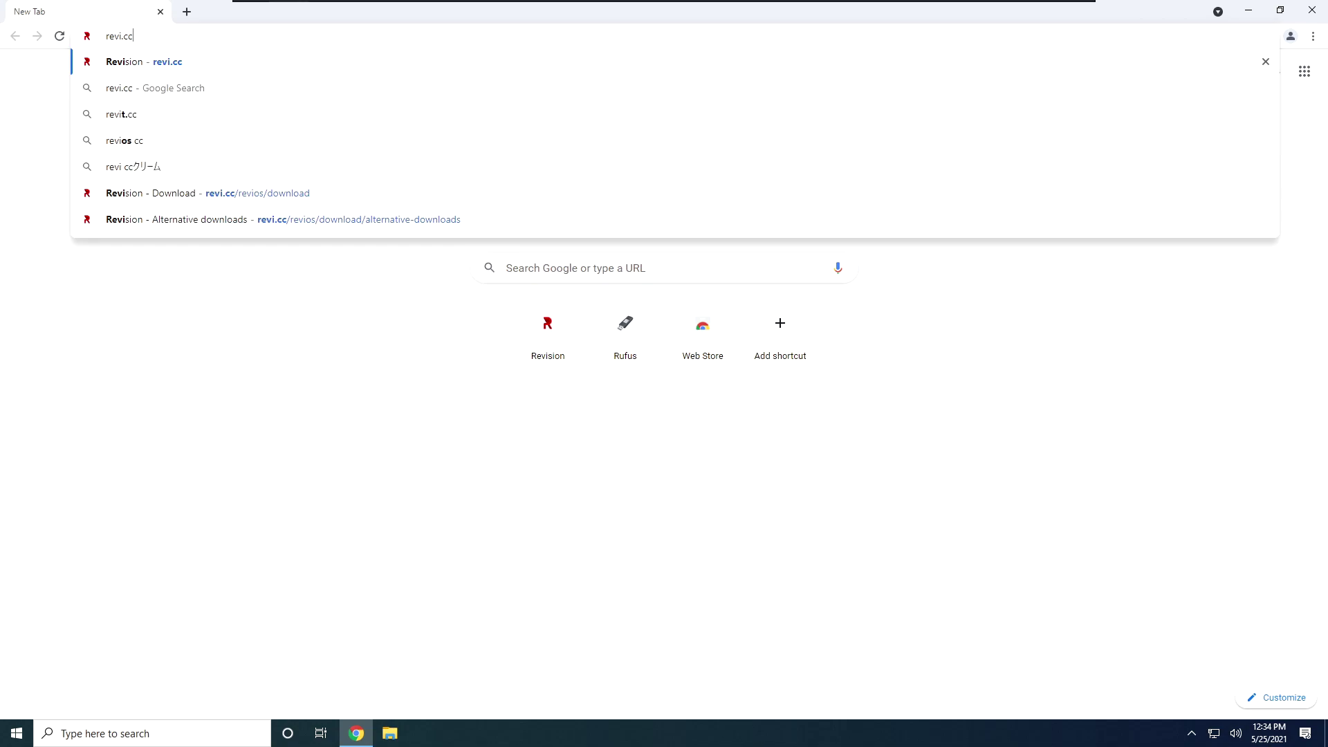
{"action": "key", "text": "Return"}
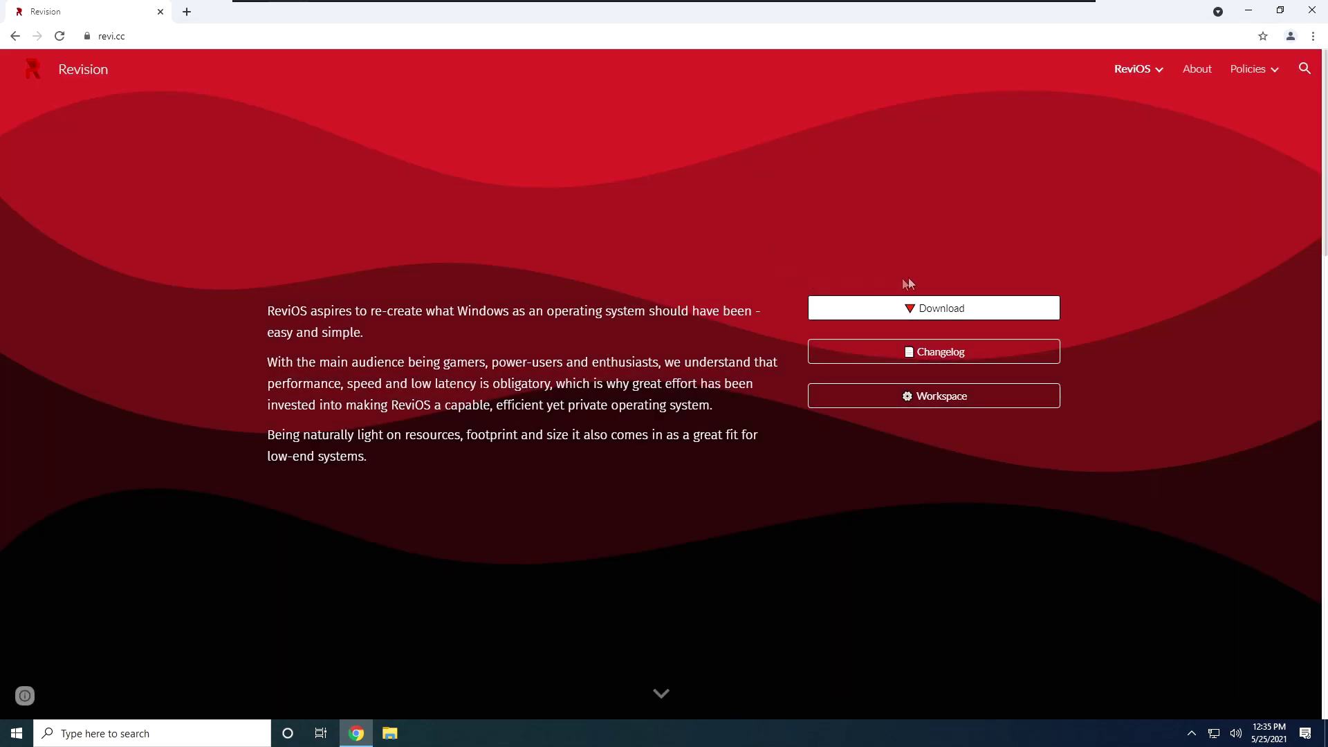
{"action": "left_click", "coordinate": [934, 310]}
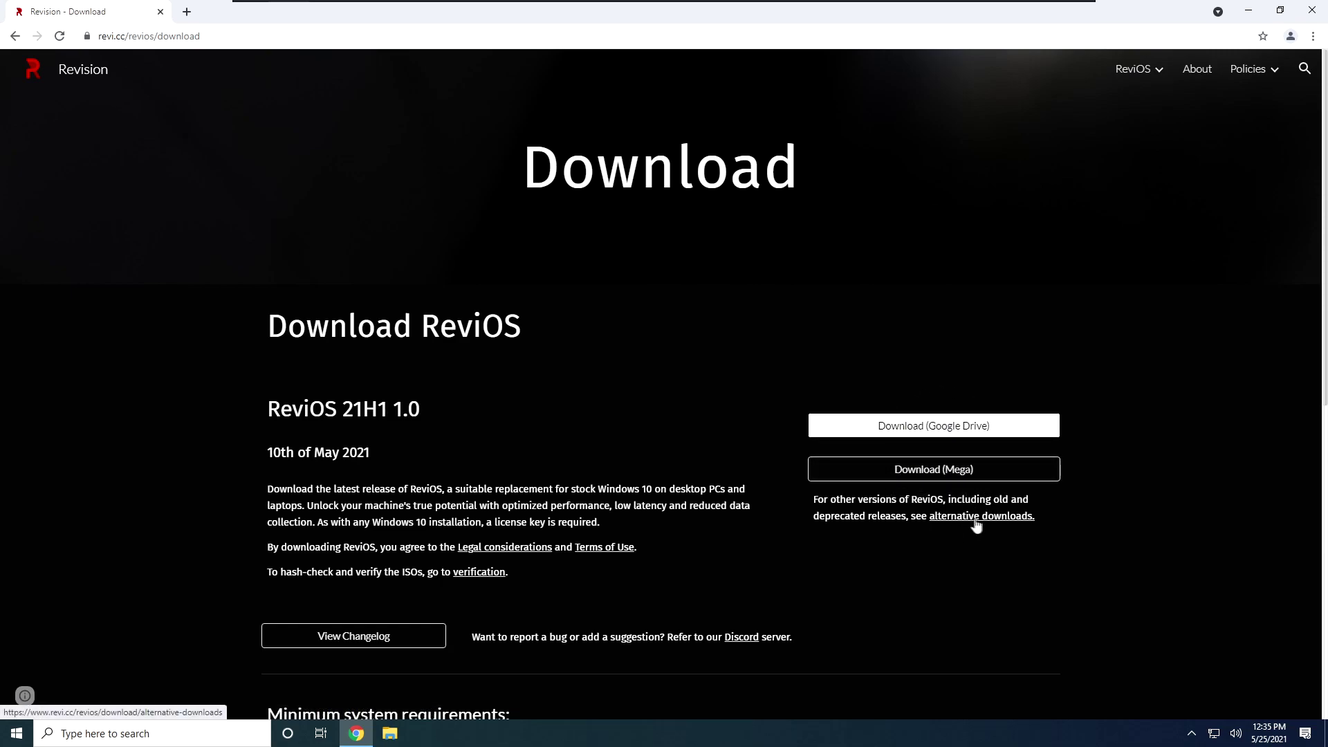
{"action": "left_click", "coordinate": [970, 519]}
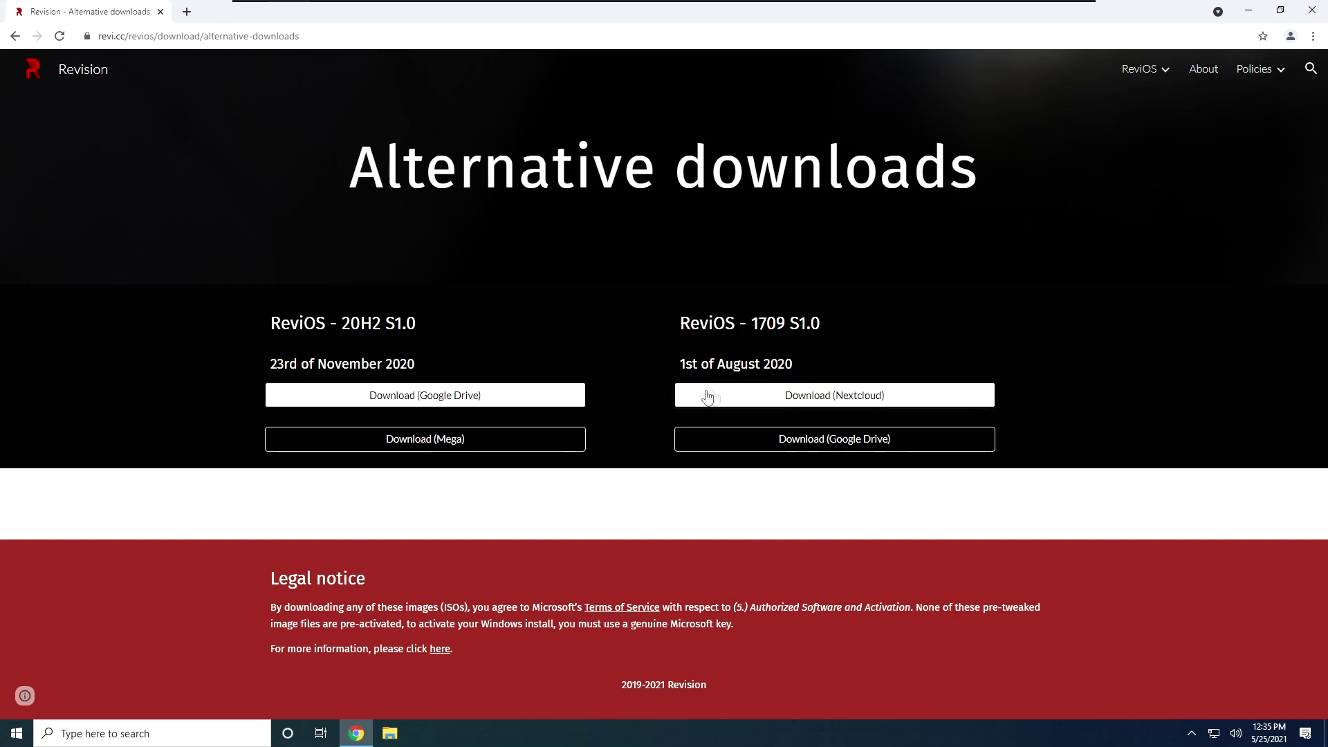
{"action": "left_click", "coordinate": [15, 36]}
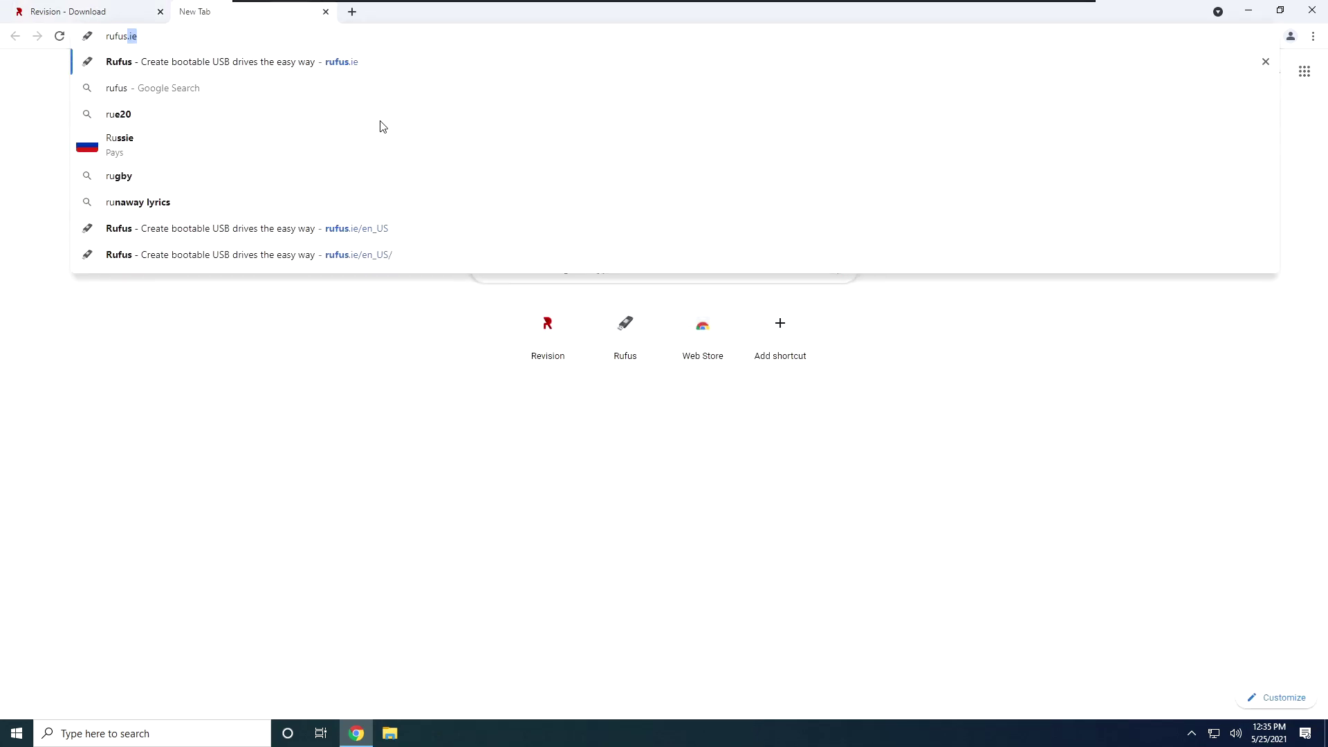
- Load rufus.ie, scroll down to the Rufus 3.14 download and back, then minimize Chrome
{"action": "key", "text": "Return"}
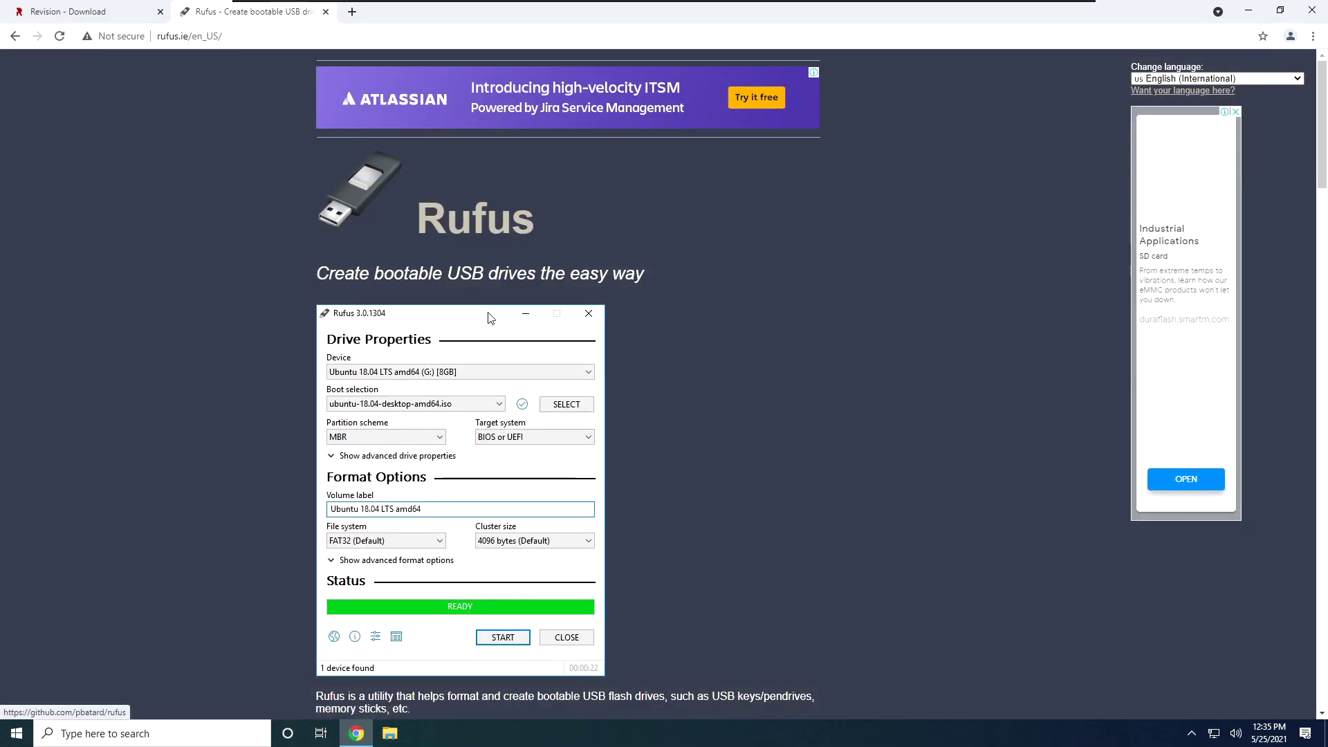
{"action": "scroll", "coordinate": [612, 363], "scroll_direction": "down", "scroll_amount": 8}
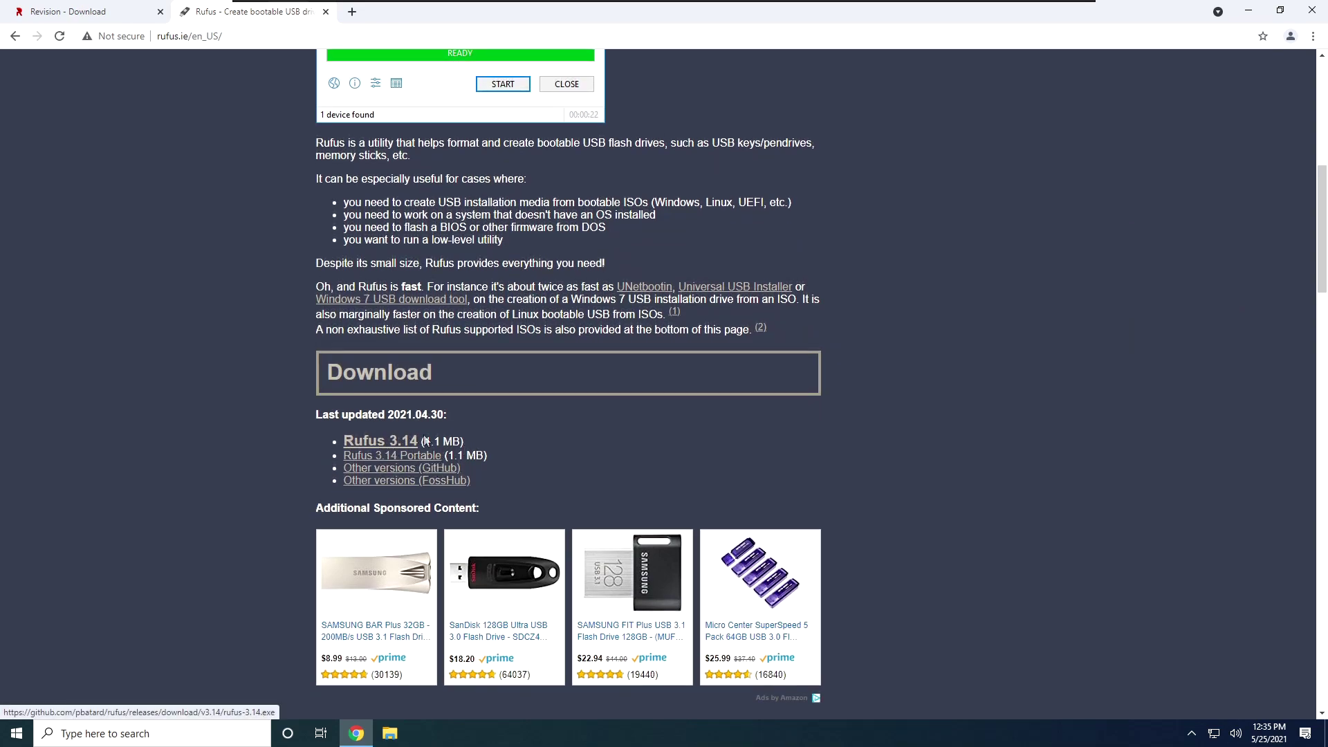
{"action": "scroll", "coordinate": [1108, 114], "scroll_direction": "up", "scroll_amount": 5}
{"action": "left_click", "coordinate": [1312, 10]}
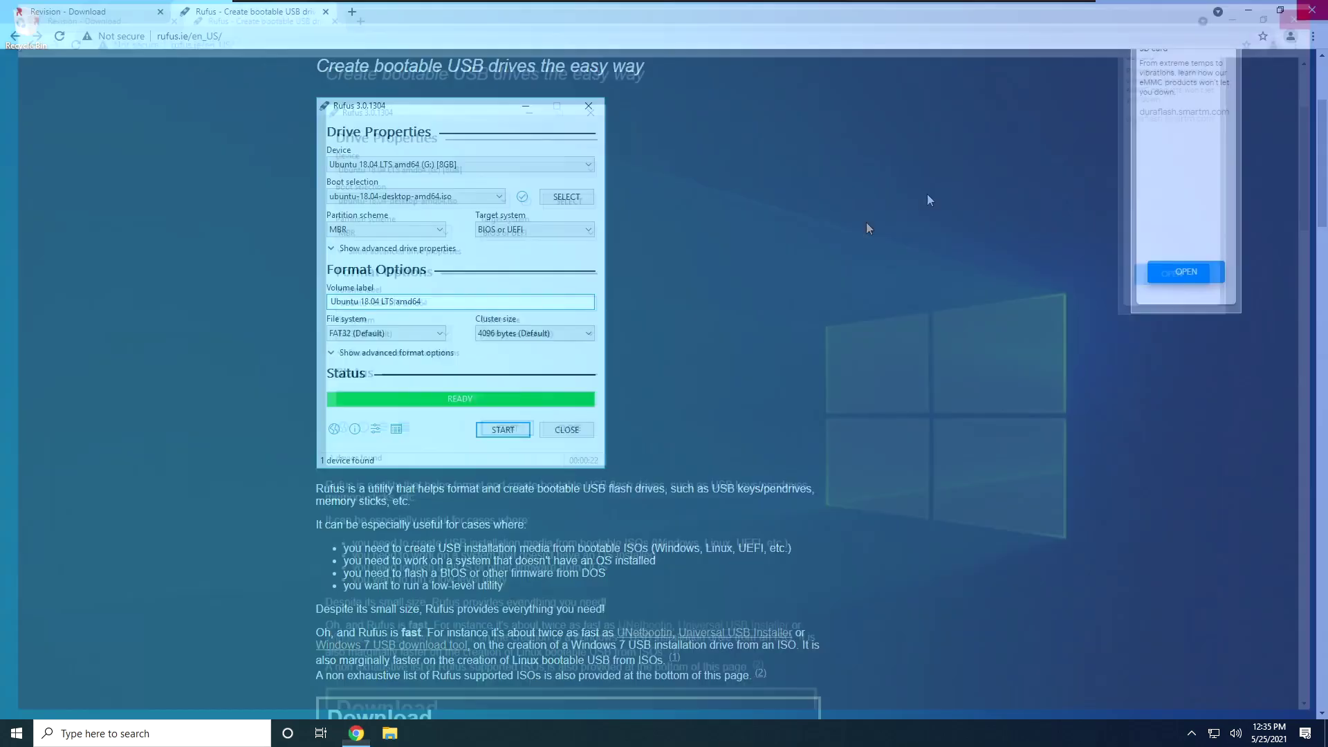
- Launch the portable rufus-3.14p from Downloads with administrator rights and close Explorer
{"action": "left_click", "coordinate": [392, 732]}
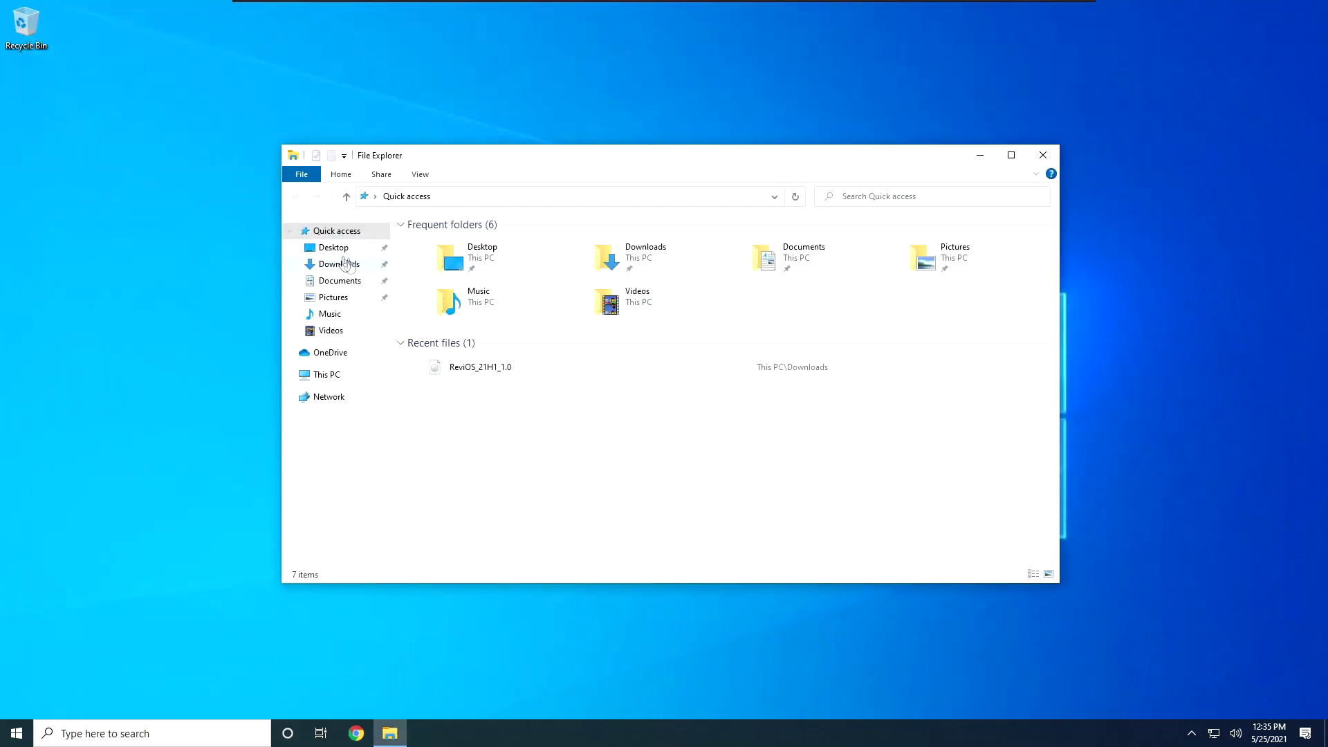
{"action": "left_click", "coordinate": [335, 263]}
{"action": "double_click", "coordinate": [458, 290]}
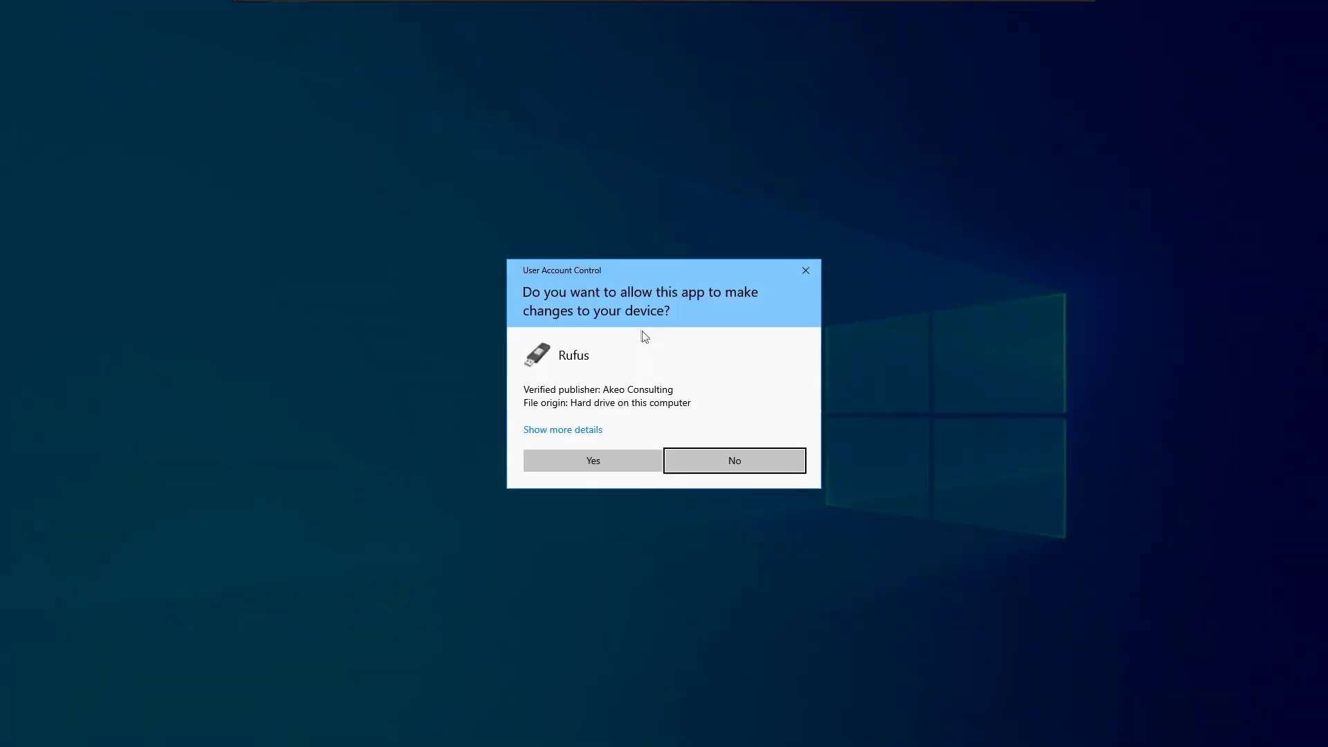
{"action": "left_click", "coordinate": [642, 460]}
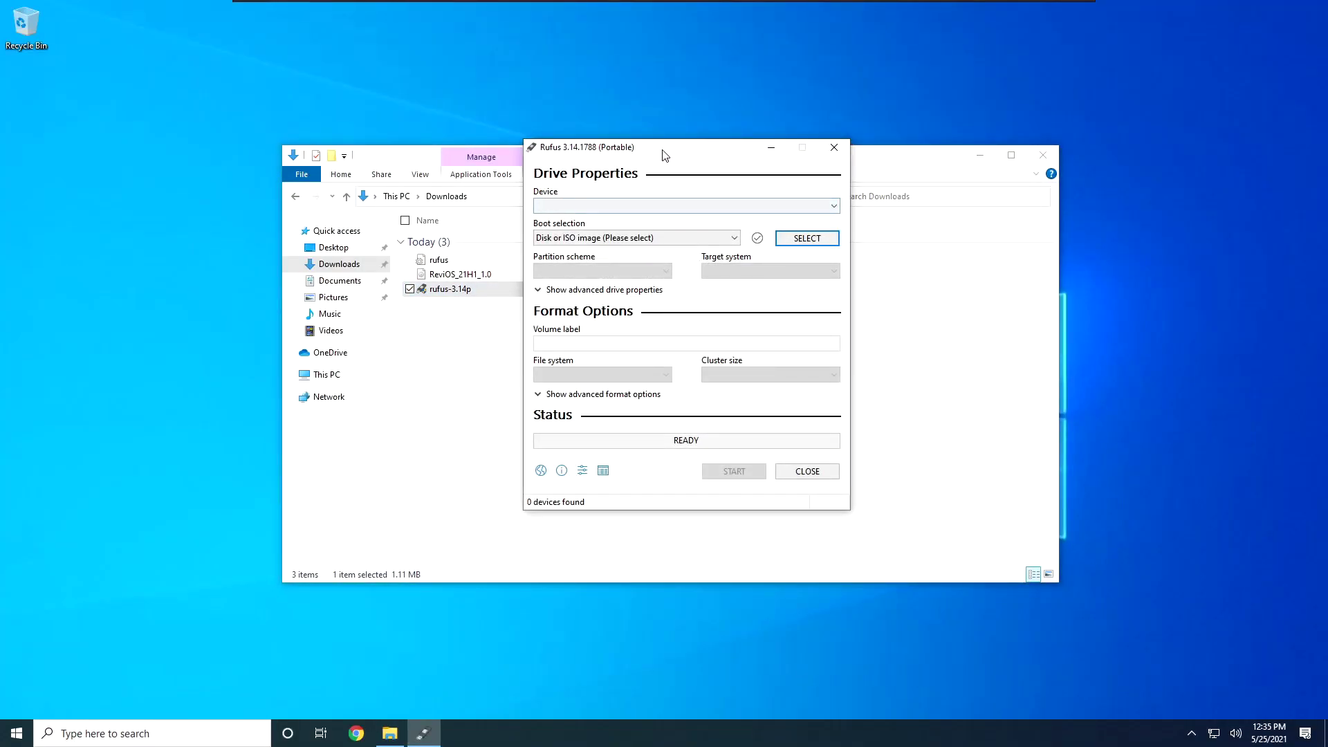
{"action": "left_click", "coordinate": [1043, 155]}
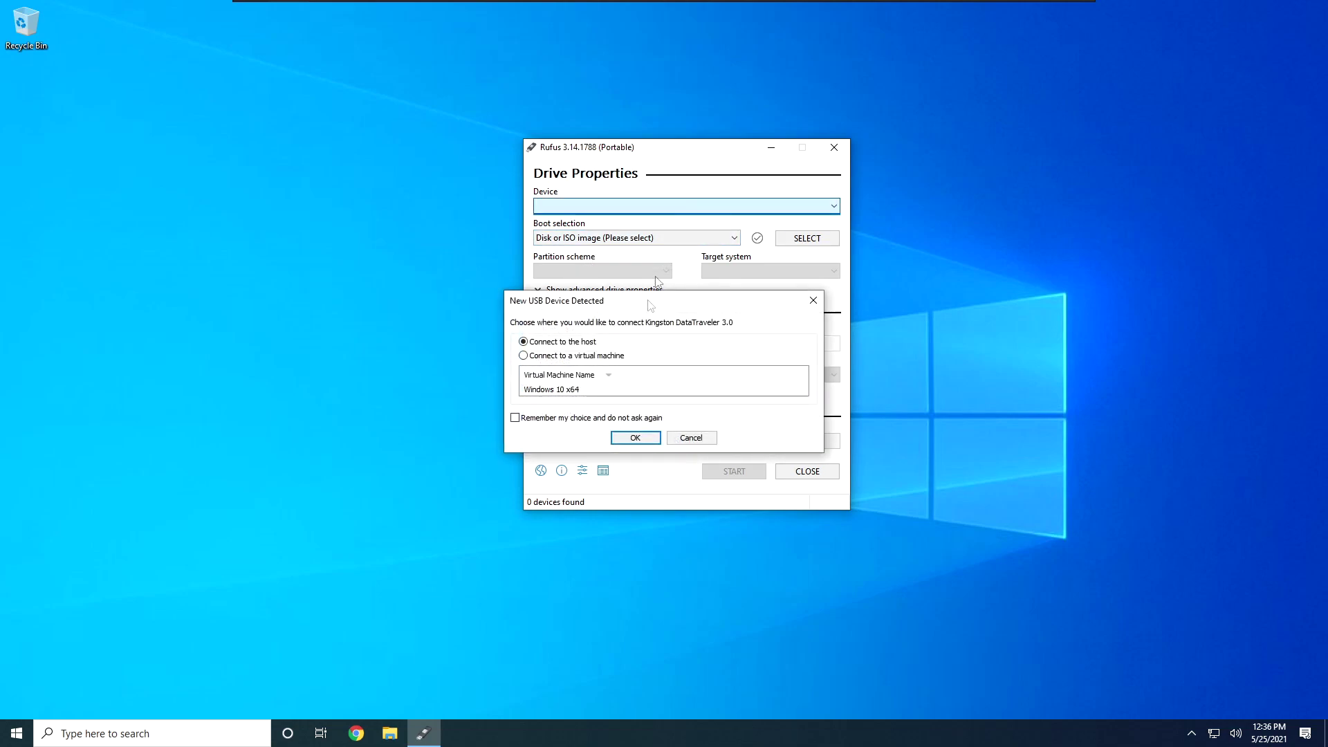
- Connect the 16 GB HEA (E:) USB drive and keep Disk or ISO image as boot source
{"action": "left_click", "coordinate": [634, 438]}
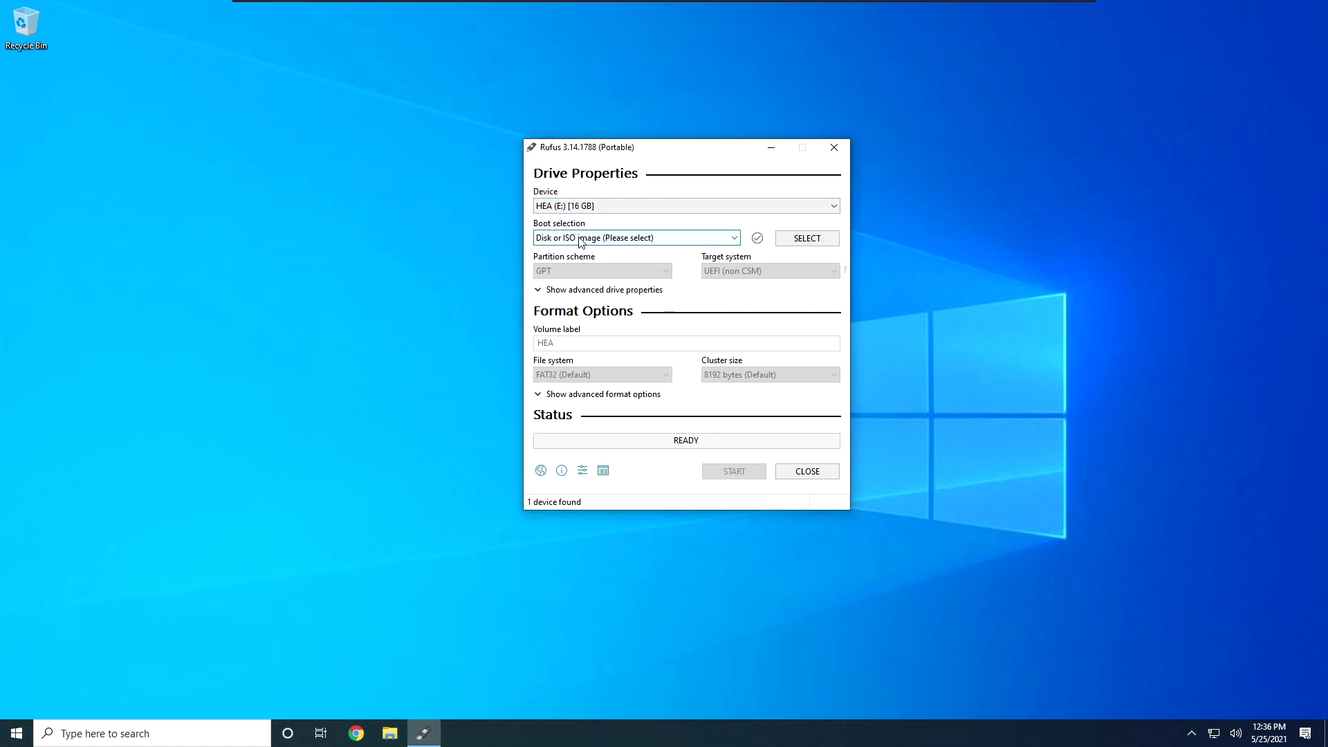
{"action": "left_click", "coordinate": [606, 238]}
{"action": "left_click", "coordinate": [598, 275]}
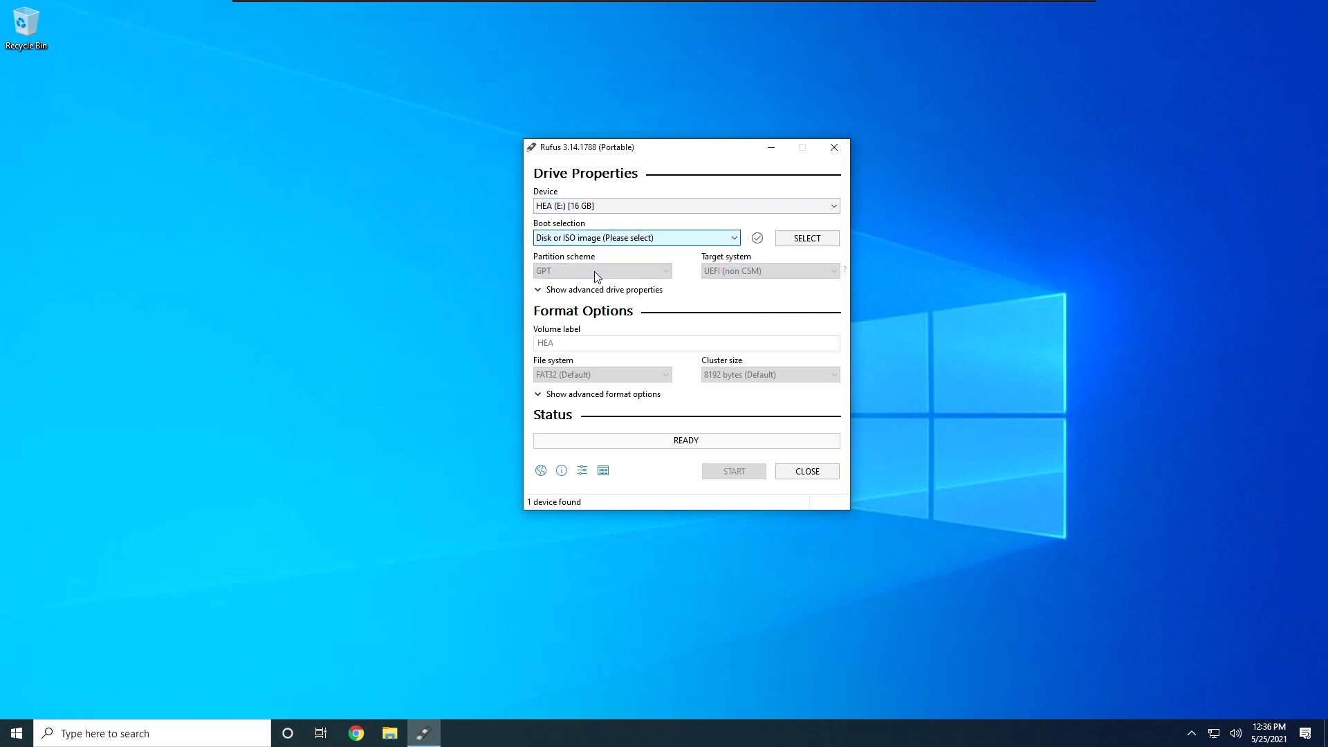
- Load ReviOS_21H1_1.0.iso, keeping Standard Windows installation and the GPT partition scheme
{"action": "left_click", "coordinate": [816, 240]}
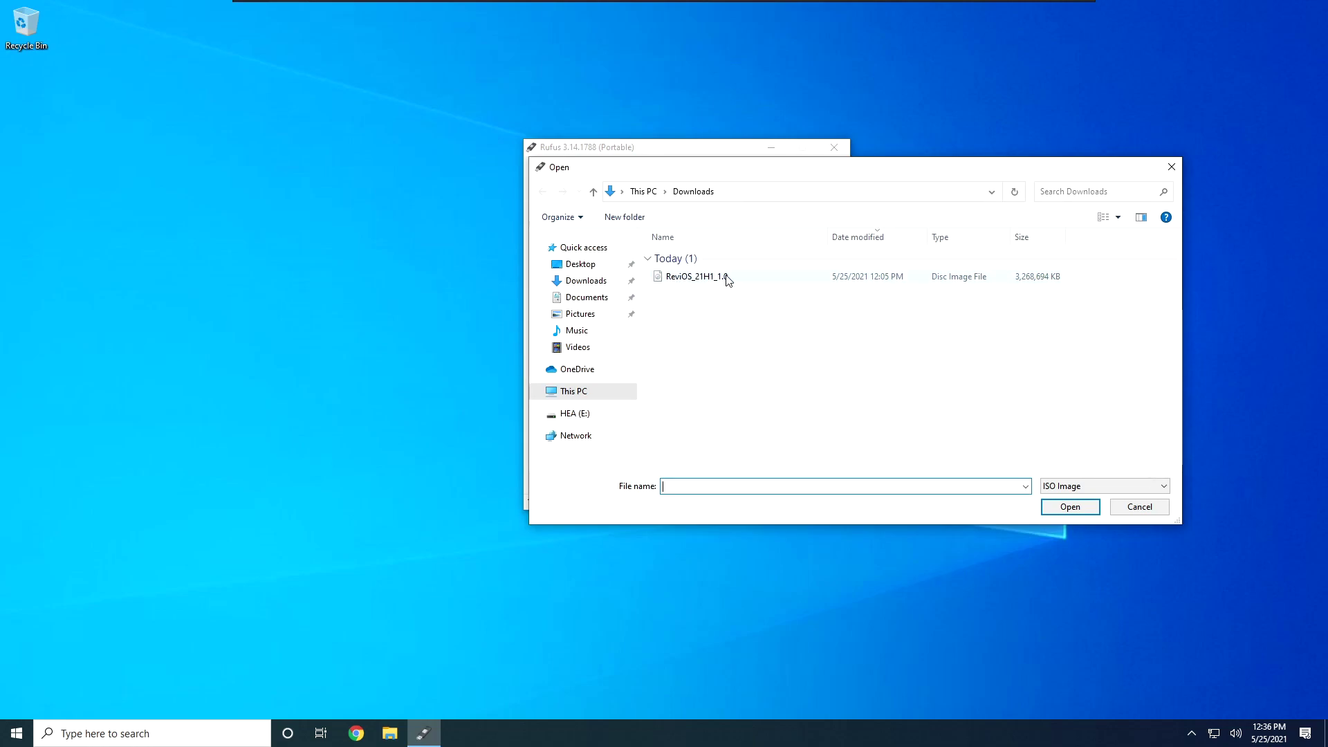
{"action": "double_click", "coordinate": [732, 276]}
{"action": "left_click", "coordinate": [569, 269]}
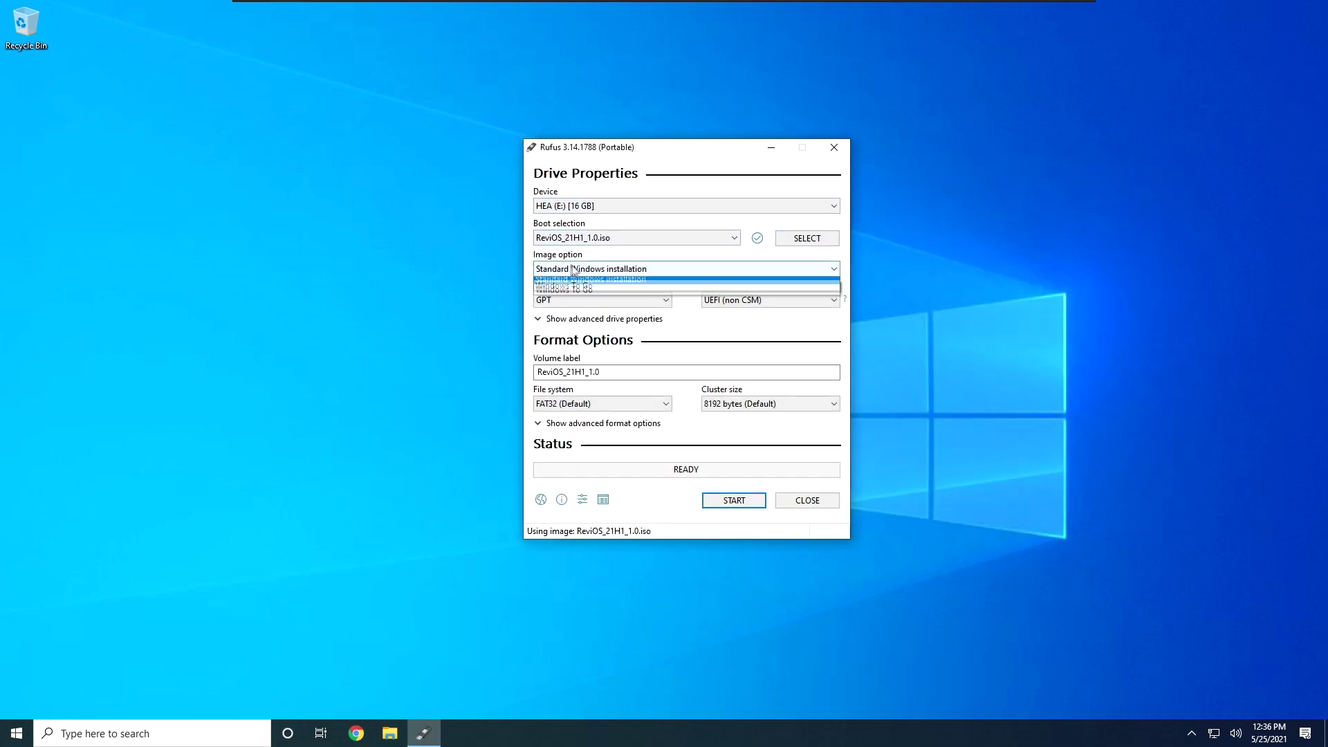
{"action": "left_click", "coordinate": [571, 283]}
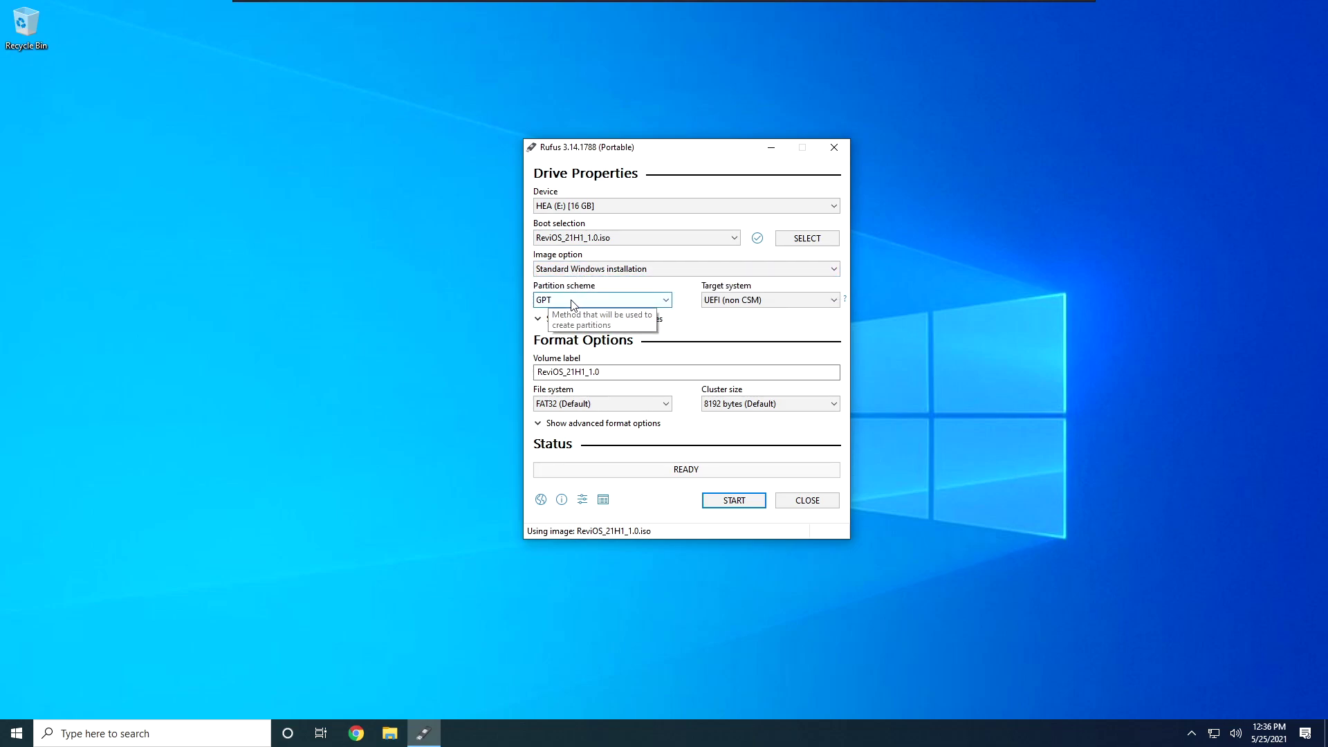
{"action": "left_click", "coordinate": [588, 300]}
{"action": "left_click", "coordinate": [697, 289]}
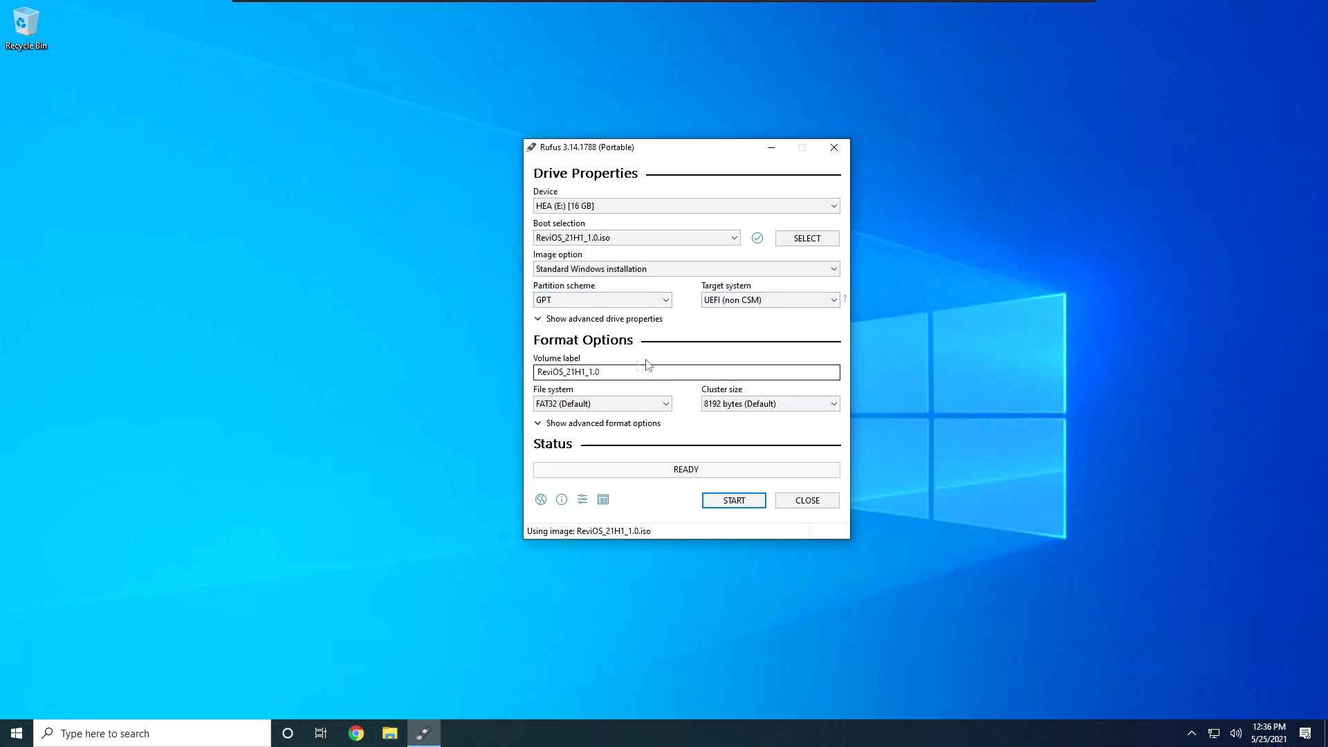
- Start writing the ReviOS image to the USB drive, accepting that all its data is erased
{"action": "left_click", "coordinate": [734, 500]}
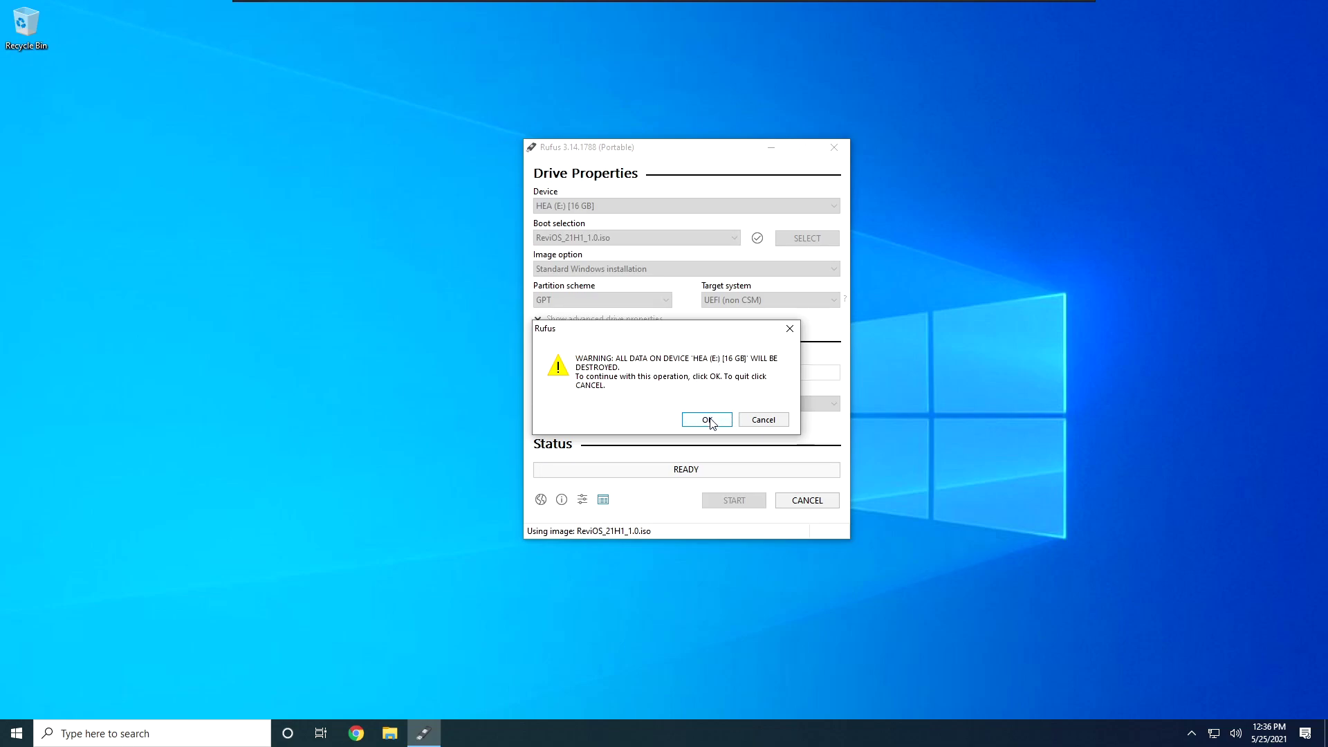
{"action": "left_click", "coordinate": [707, 420]}
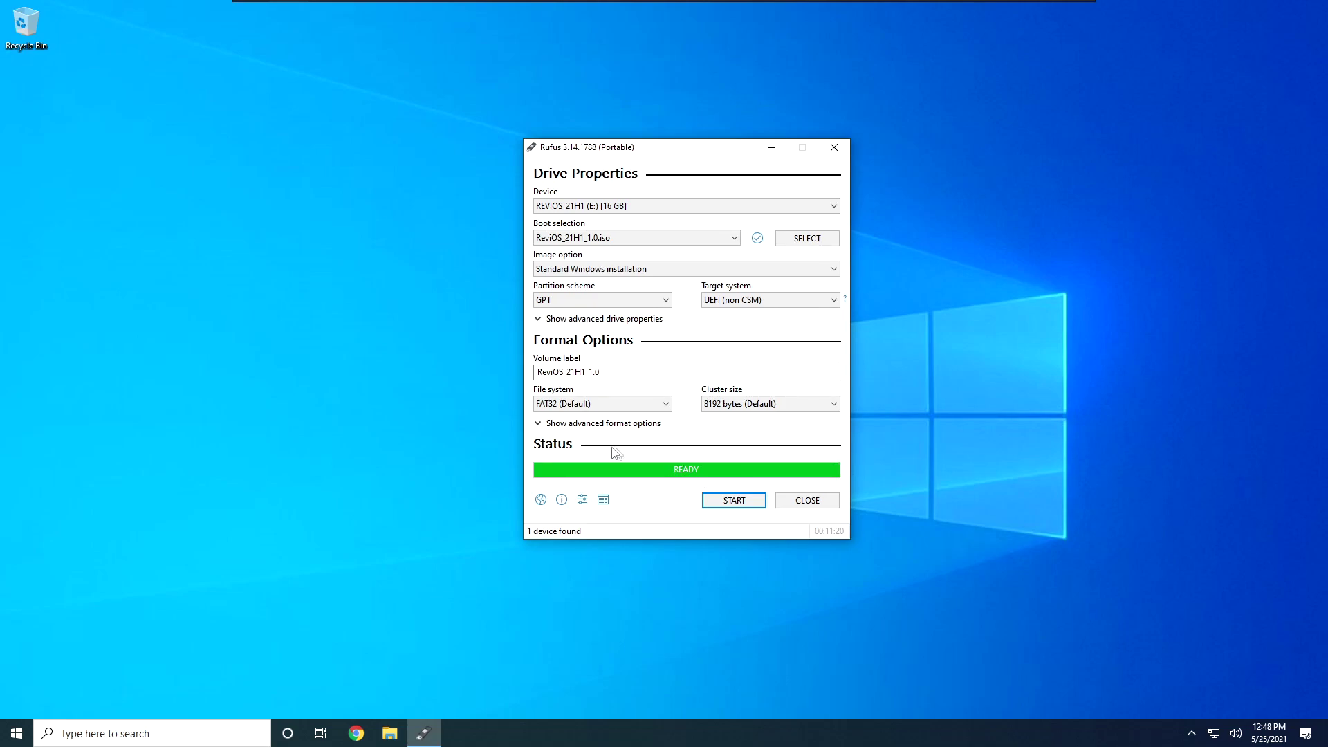
{"action": "left_click", "coordinate": [807, 500]}
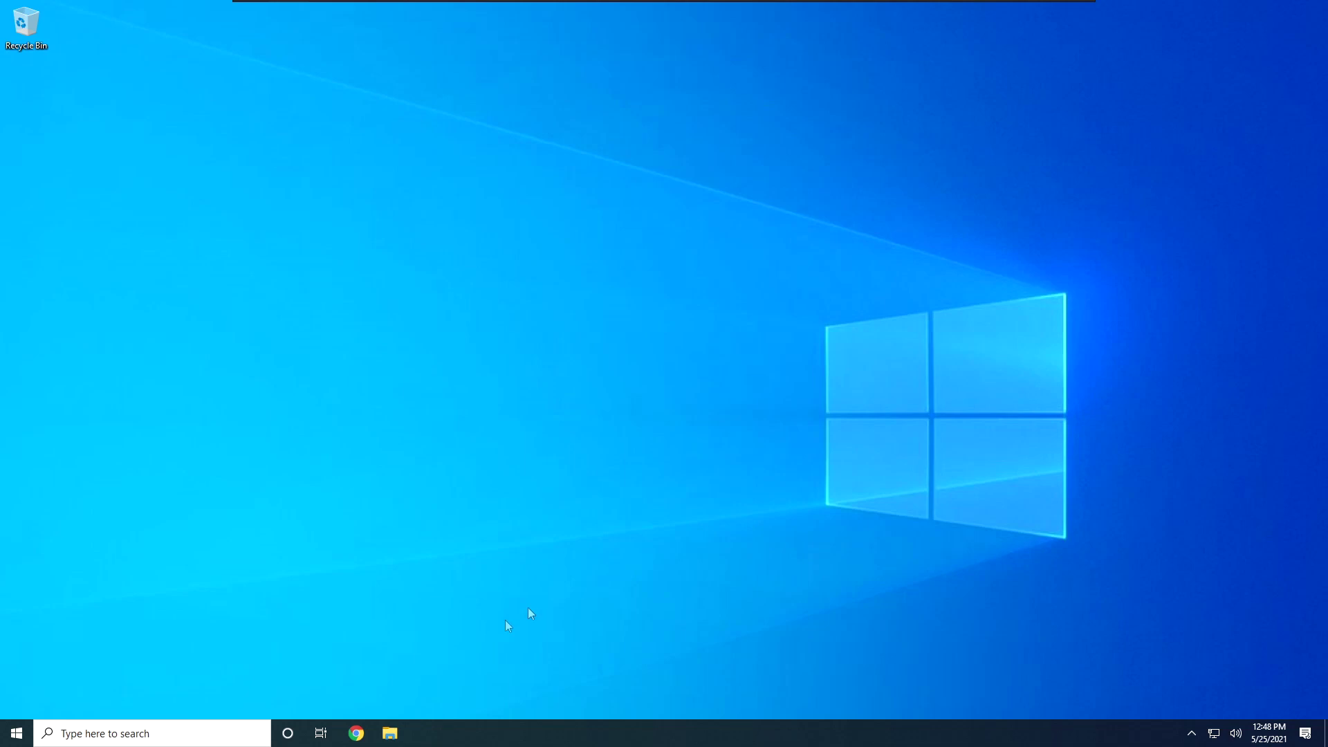
{"action": "left_click", "coordinate": [390, 733]}
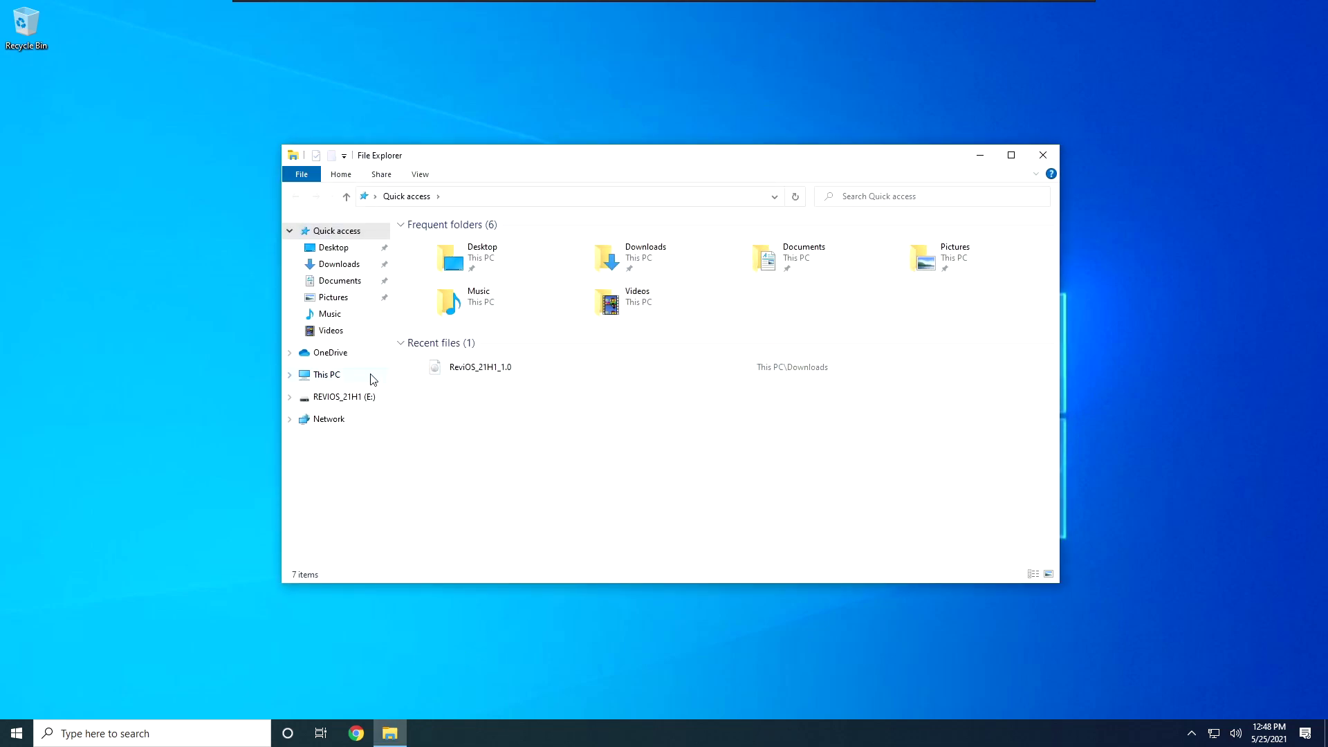
{"action": "left_click", "coordinate": [368, 375]}
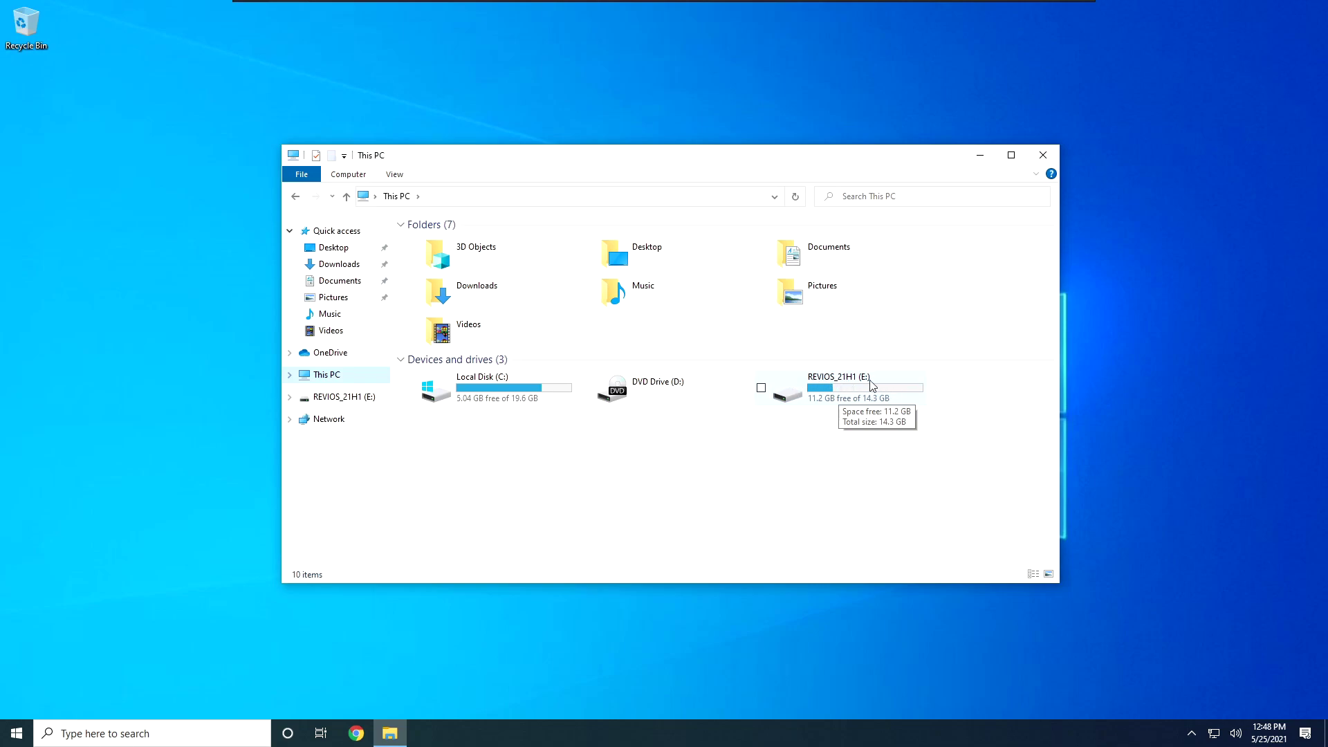
{"action": "double_click", "coordinate": [847, 382]}
{"action": "left_click_drag", "start_coordinate": [643, 445], "coordinate": [585, 414]}
{"action": "left_click", "coordinate": [1042, 155]}
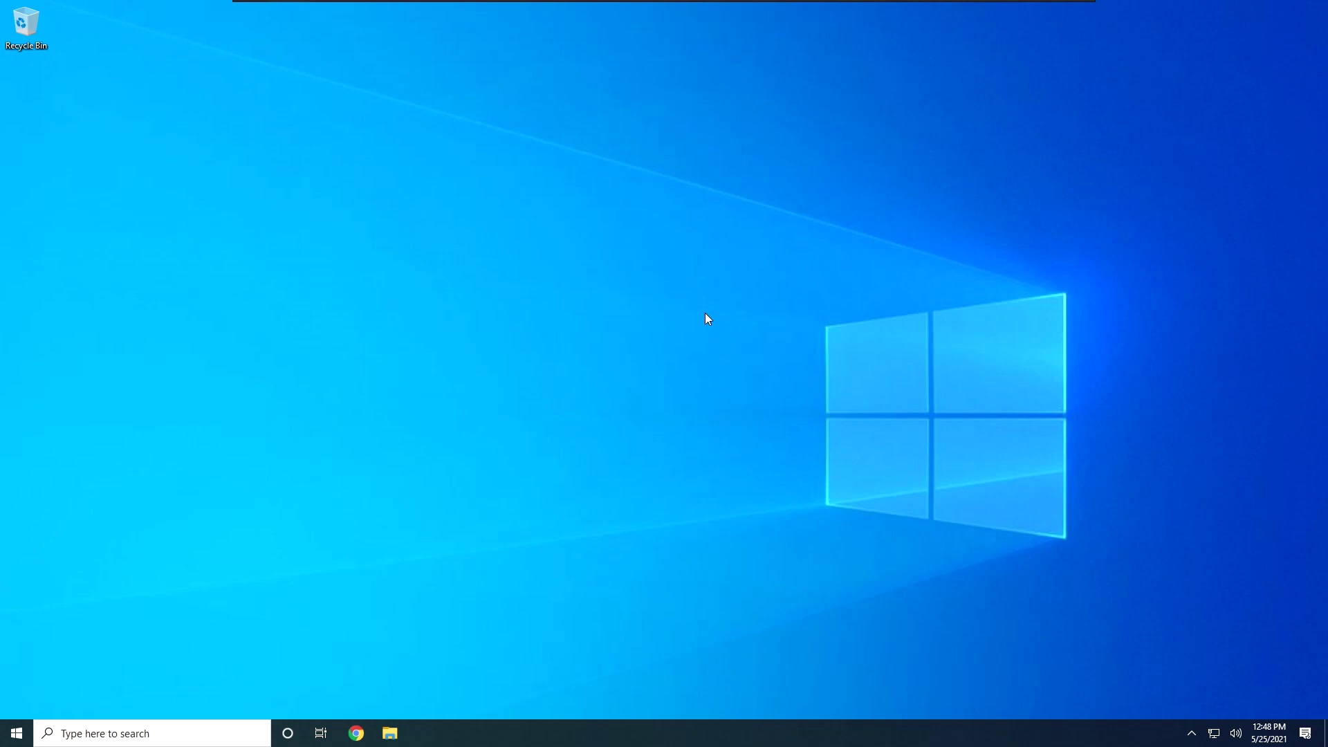
- Shift-restart Windows 10 from the Start menu into recovery options and choose Use a device
{"action": "left_click", "coordinate": [16, 734]}
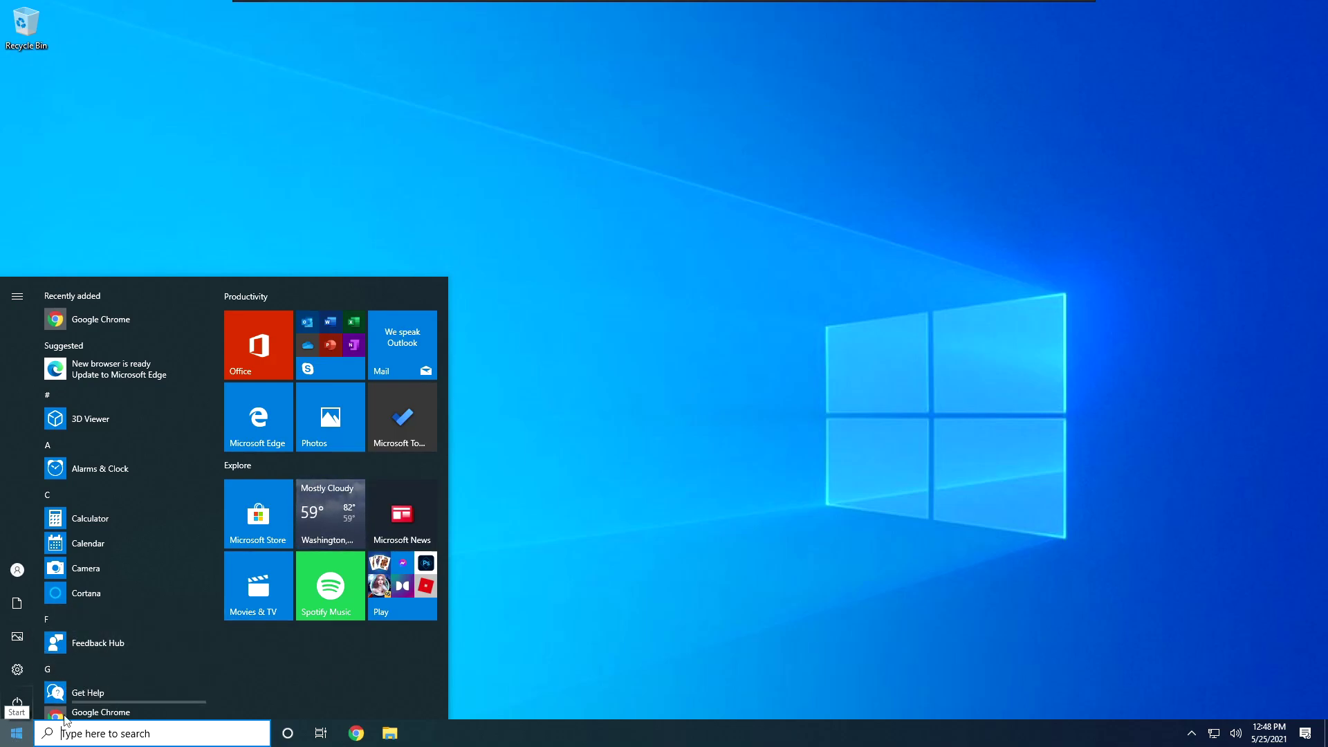
{"action": "left_click", "coordinate": [19, 702]}
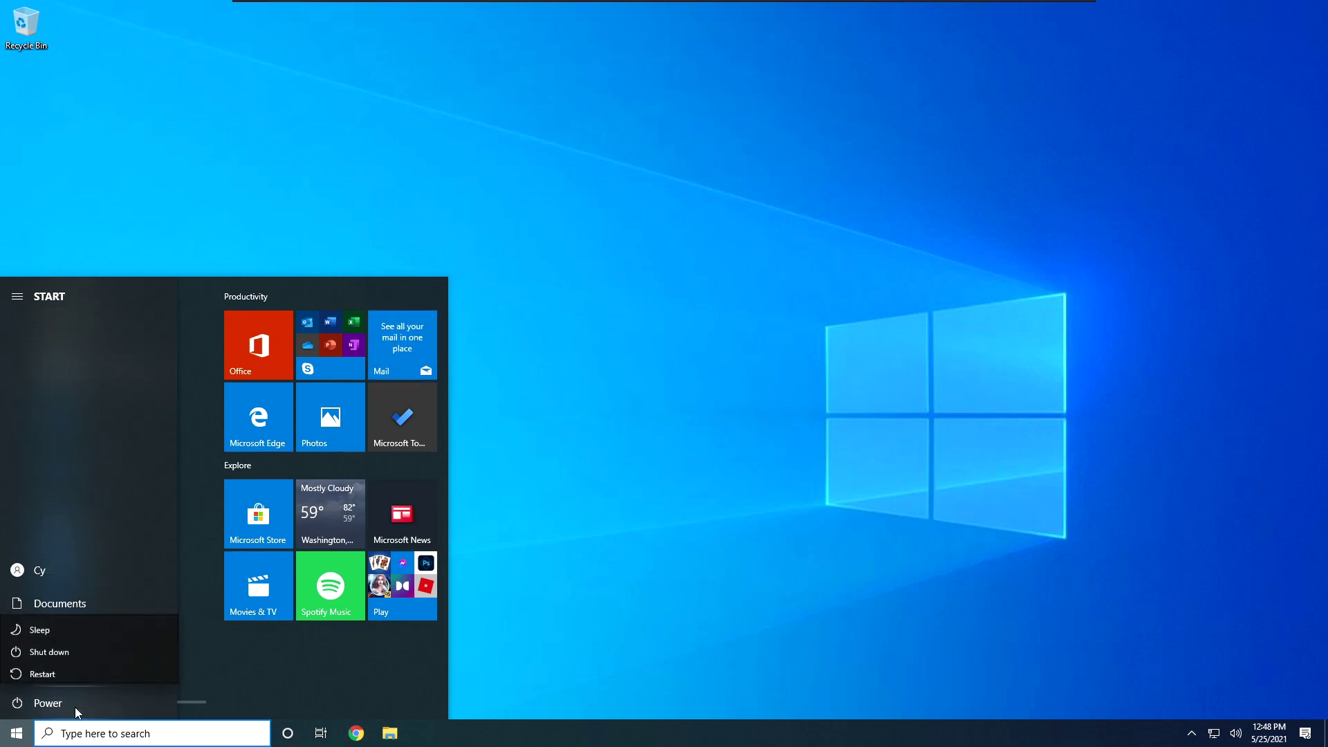
{"action": "left_click", "coordinate": [115, 668]}
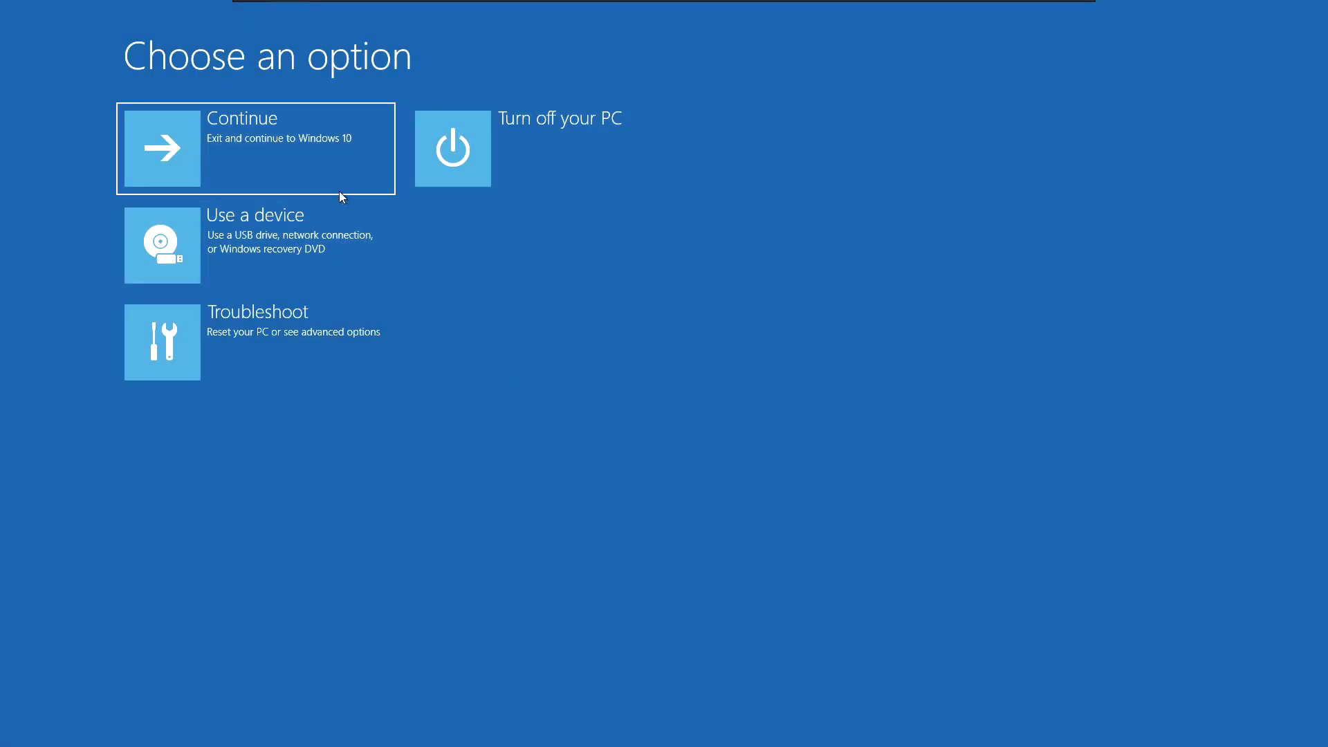
{"action": "left_click", "coordinate": [283, 250]}
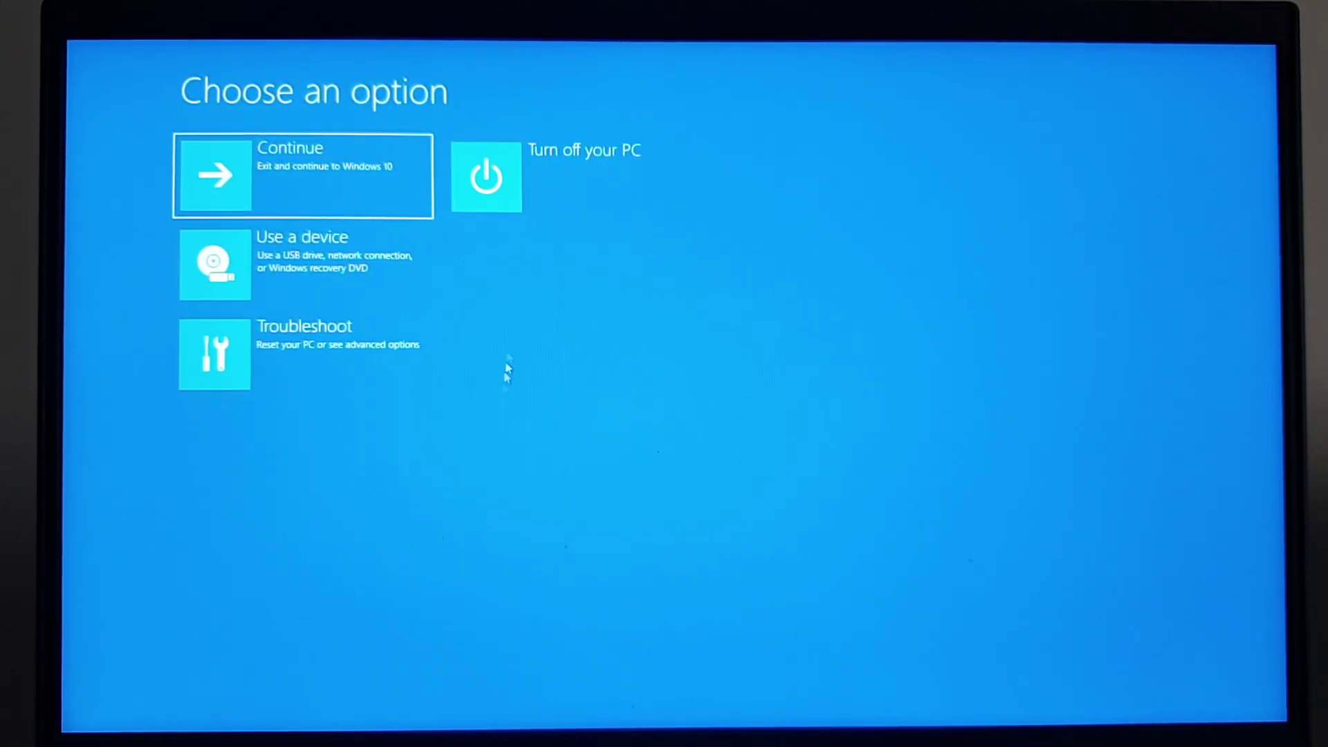
- Boot from the ReviOS USB/EFI drive so Windows Setup starts
{"action": "left_click", "coordinate": [369, 239]}
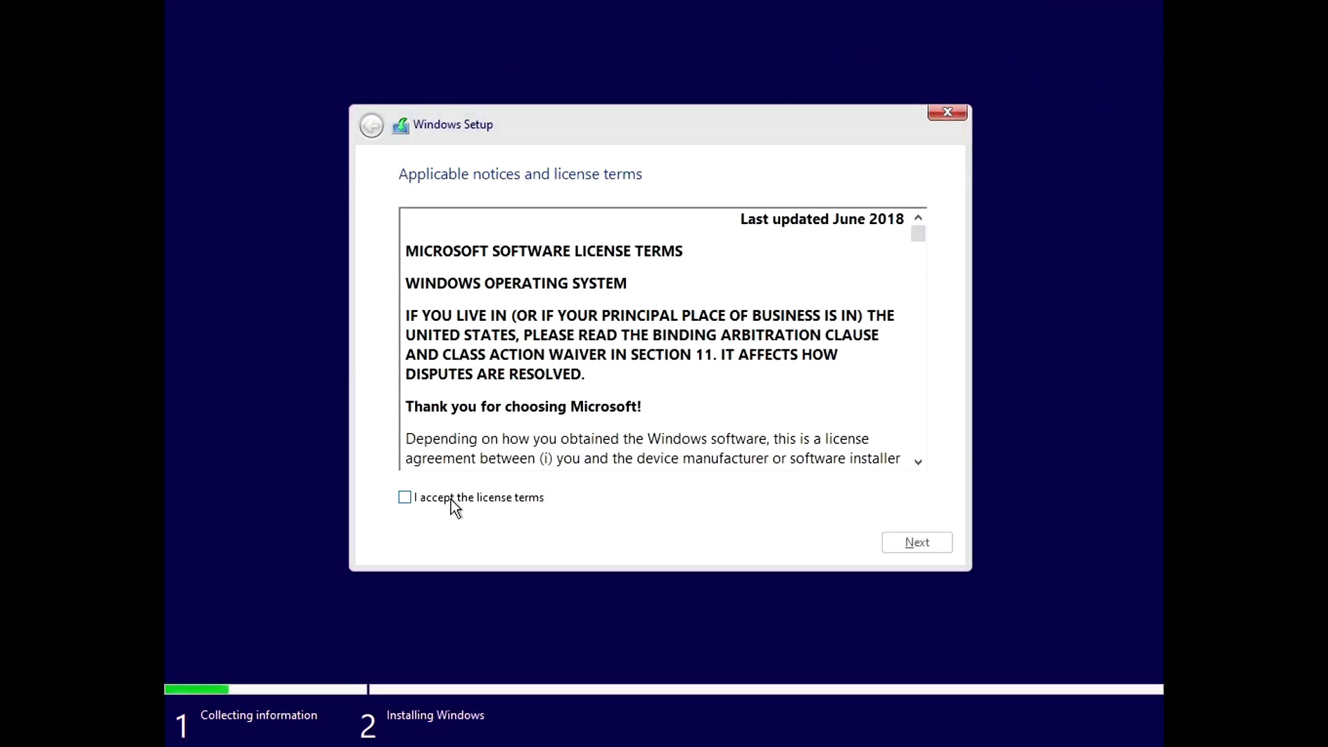
- Accept the license terms, continue, and select Drive 0's 12.0 GB unallocated space
{"action": "left_click", "coordinate": [451, 500]}
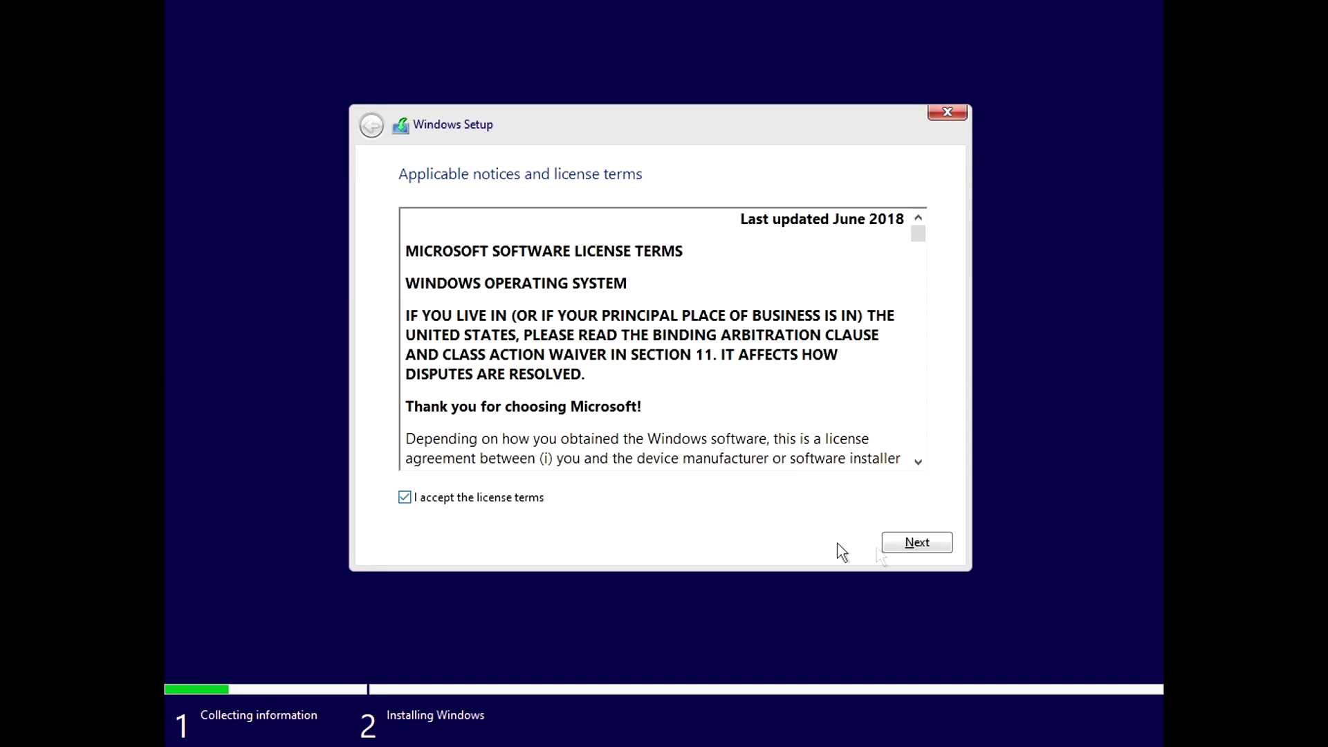
{"action": "left_click", "coordinate": [923, 542]}
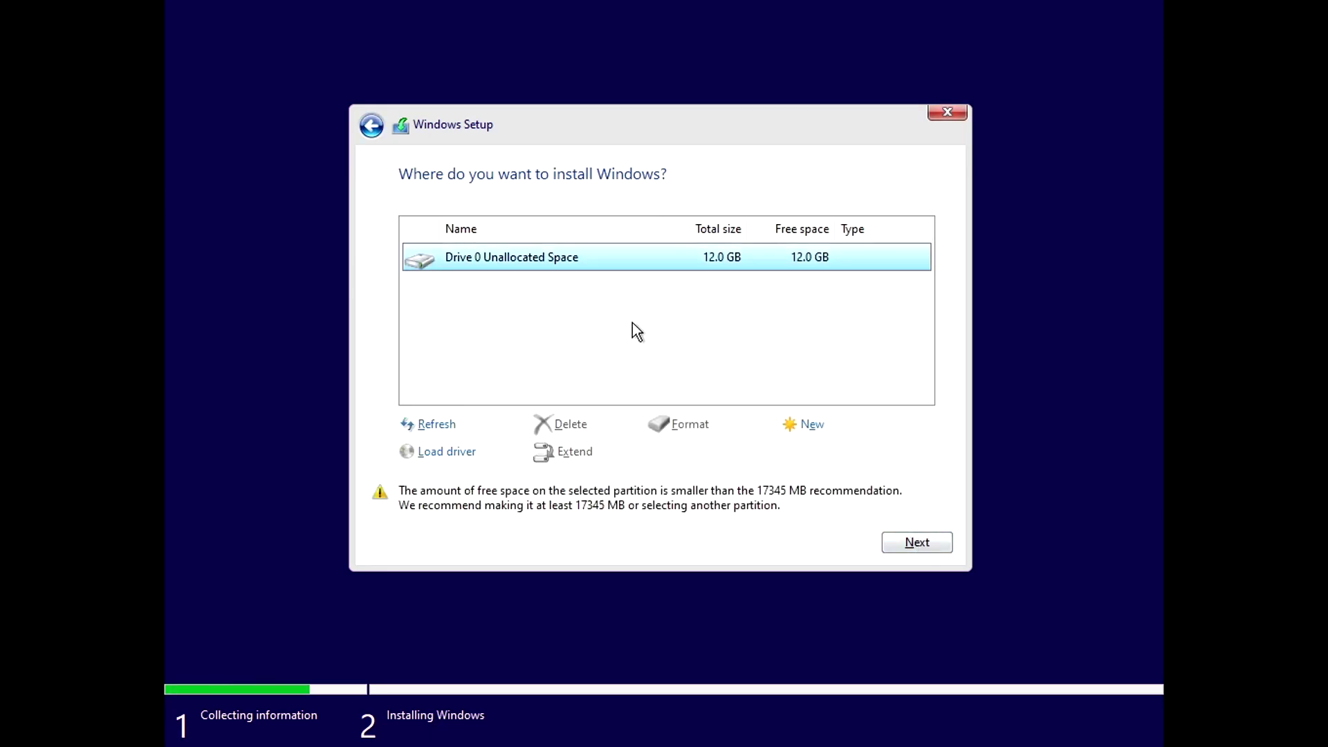
{"action": "left_click", "coordinate": [676, 261]}
- Open a Command Prompt over Setup with Shift+F10 and start diskpart
{"action": "key", "text": "shift+F10"}
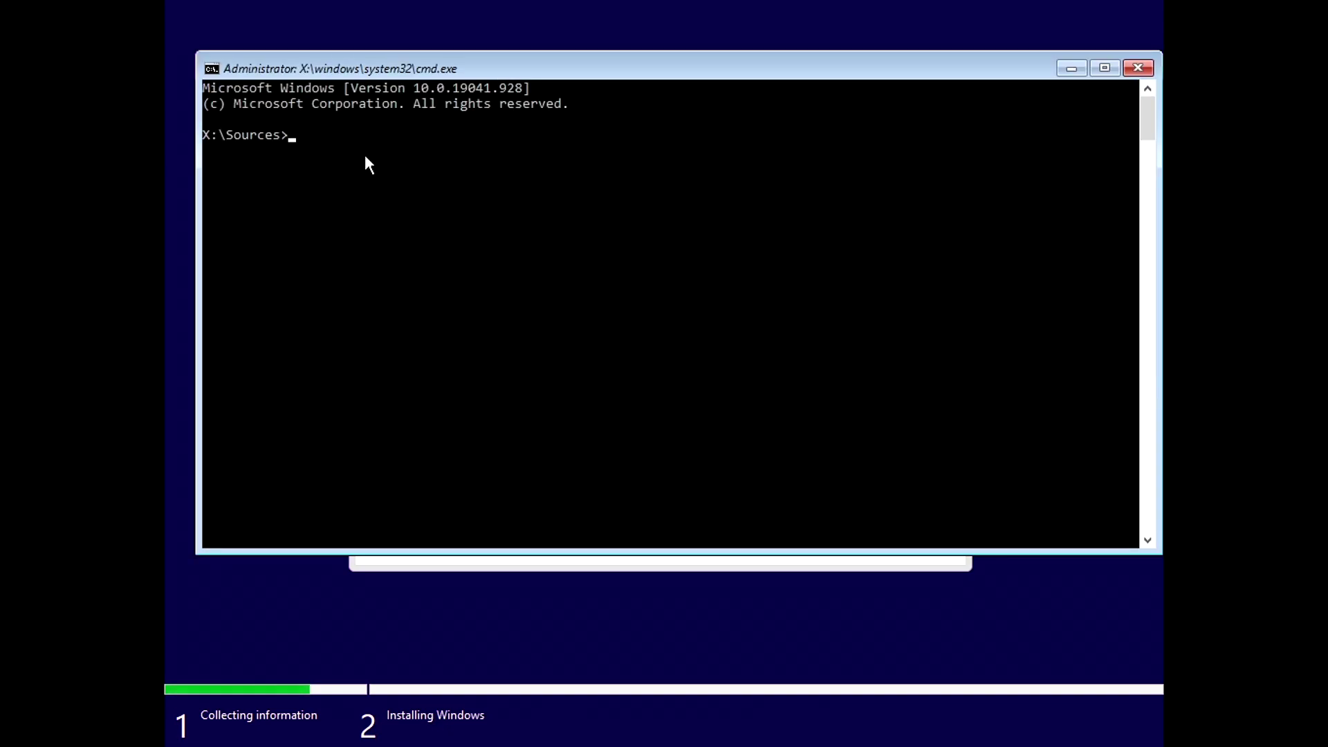
{"action": "type", "text": "diskpart"}
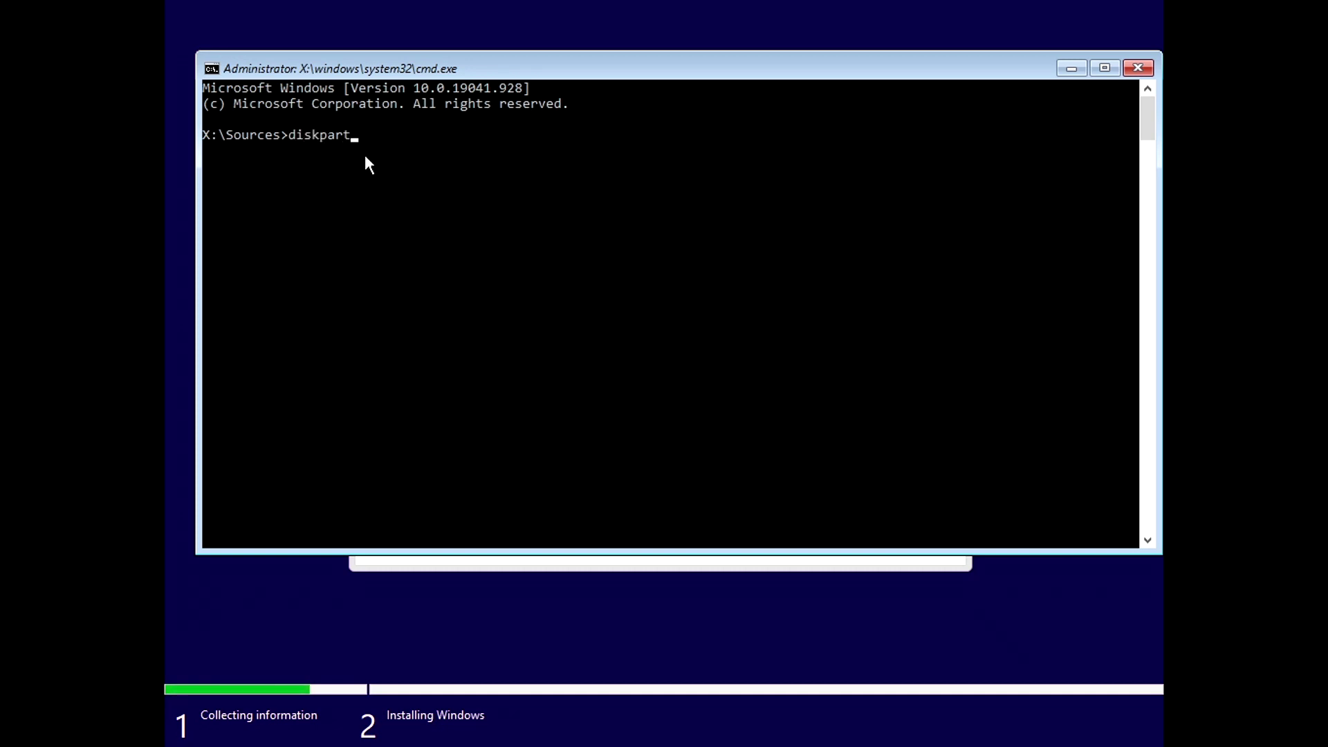
{"action": "key", "text": "Return"}
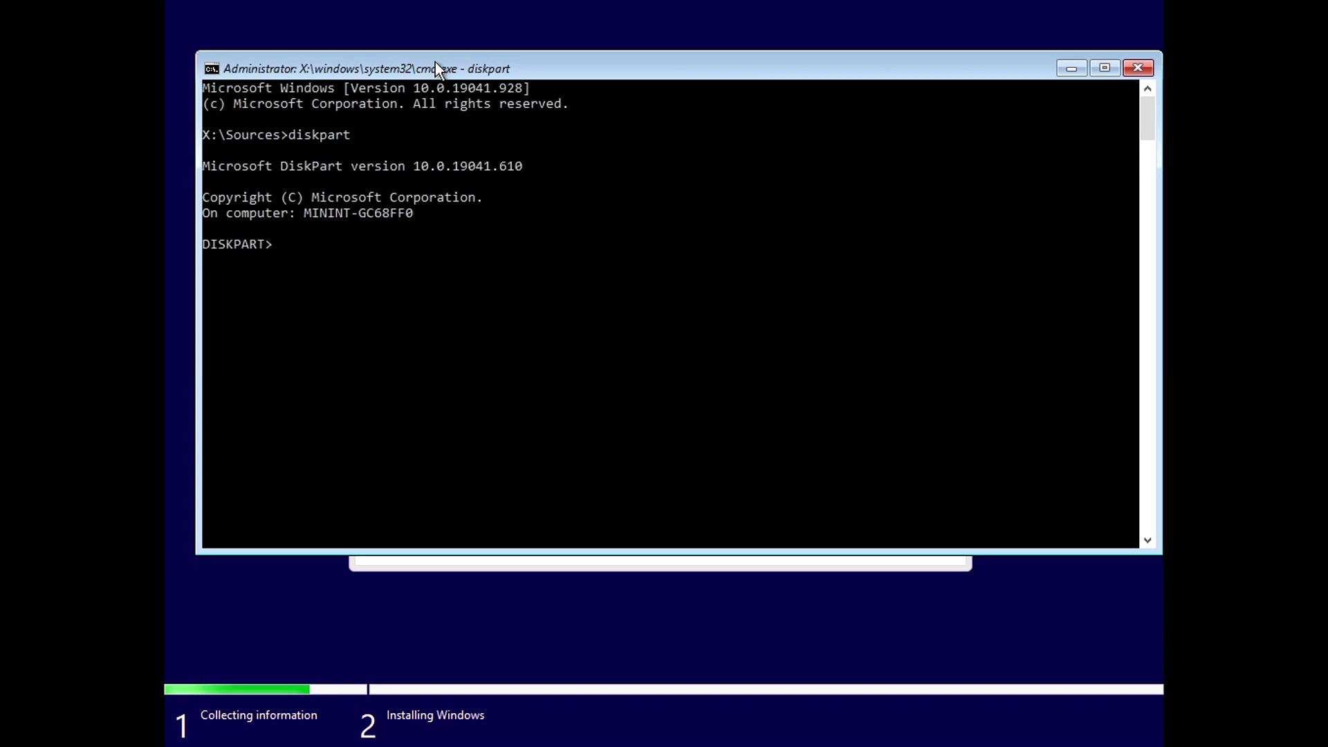
{"action": "mouse_move", "coordinate": [434, 61]}
{"action": "left_mouse_down"}
{"action": "mouse_move", "coordinate": [440, 101]}
{"action": "mouse_move", "coordinate": [441, 82]}
{"action": "left_mouse_up"}
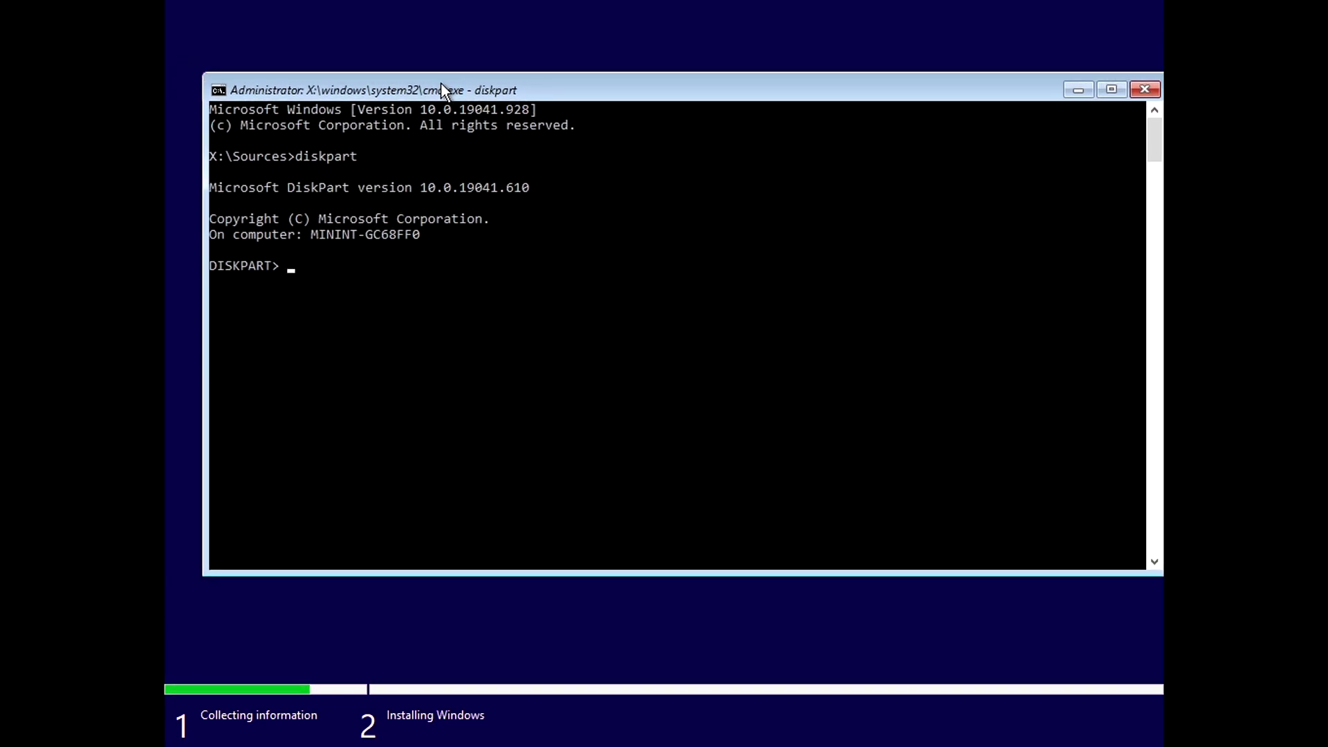
- List the disks and point out Disk 0's 12 GB size and free space
{"action": "type", "text": "list disk"}
{"action": "key", "text": "Return"}
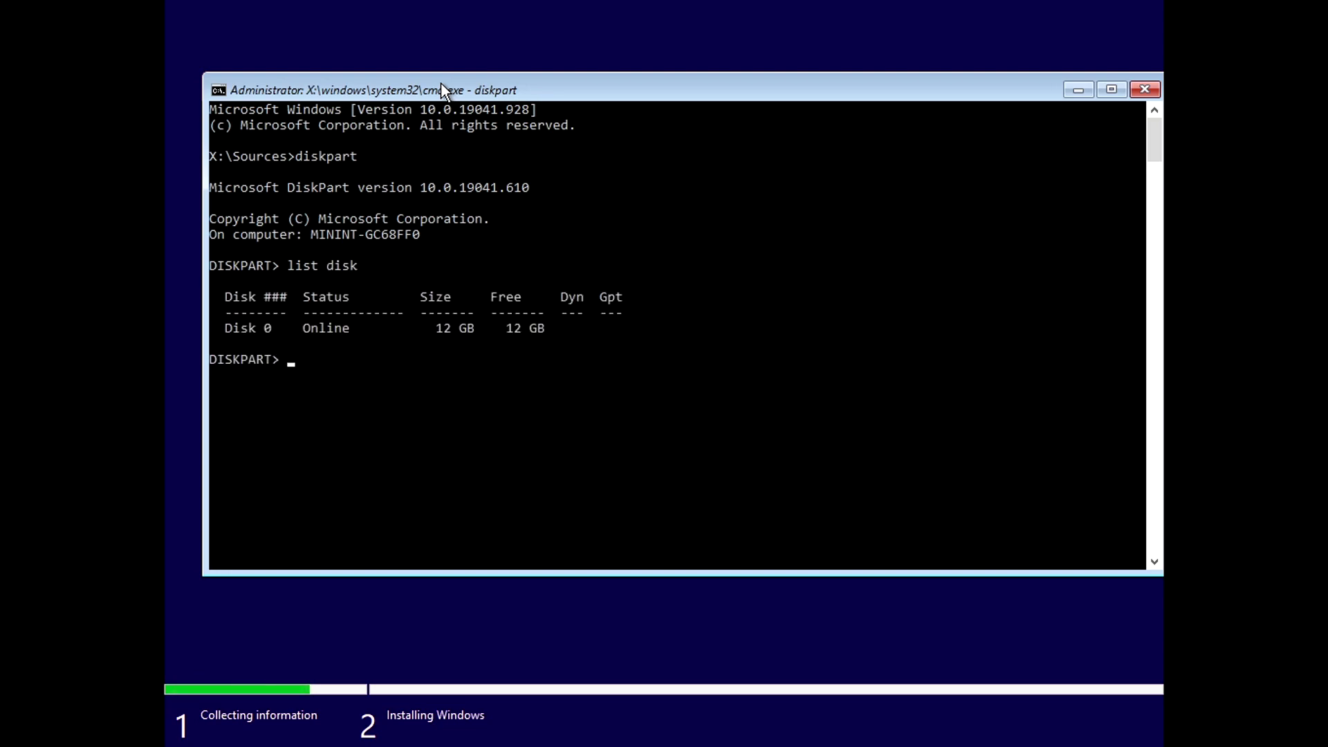
{"action": "left_click_drag", "start_coordinate": [346, 281], "coordinate": [475, 325]}
{"action": "left_click", "coordinate": [470, 328]}
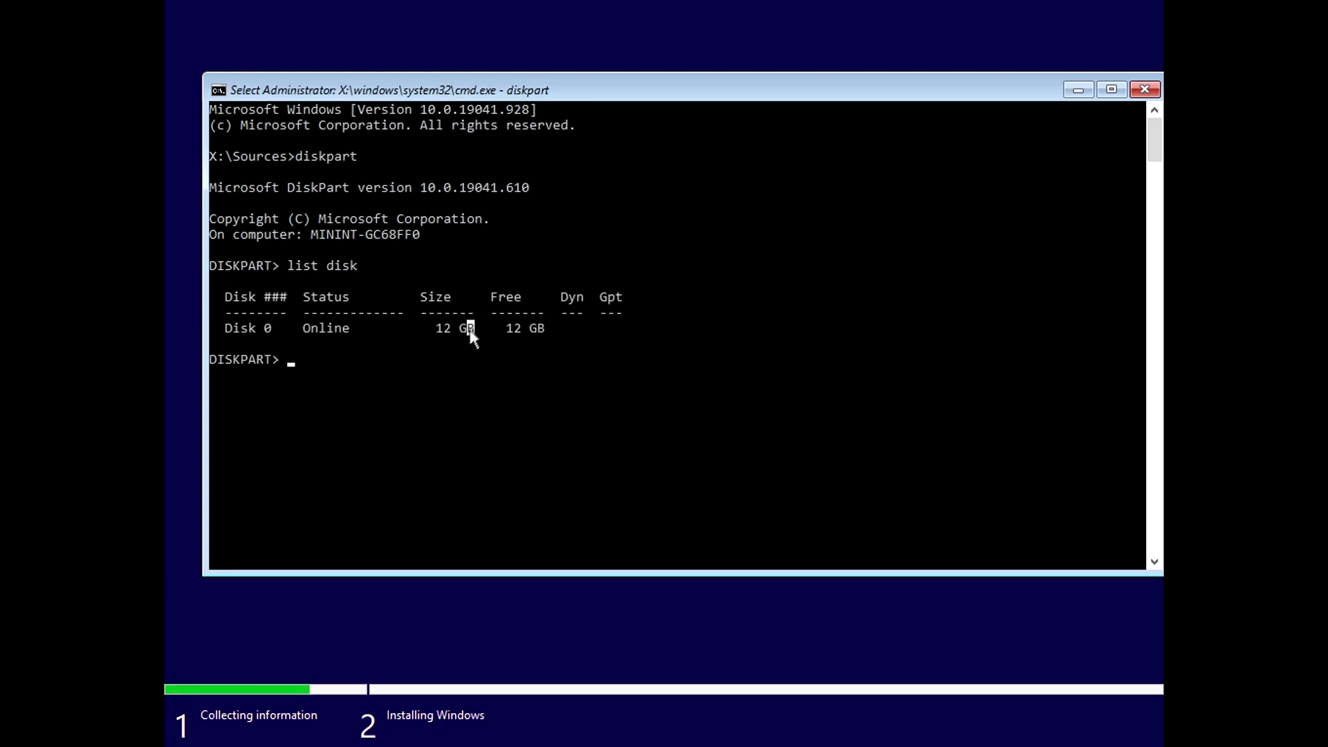
{"action": "left_click", "coordinate": [369, 327]}
{"action": "left_click", "coordinate": [298, 296]}
{"action": "left_click", "coordinate": [572, 359]}
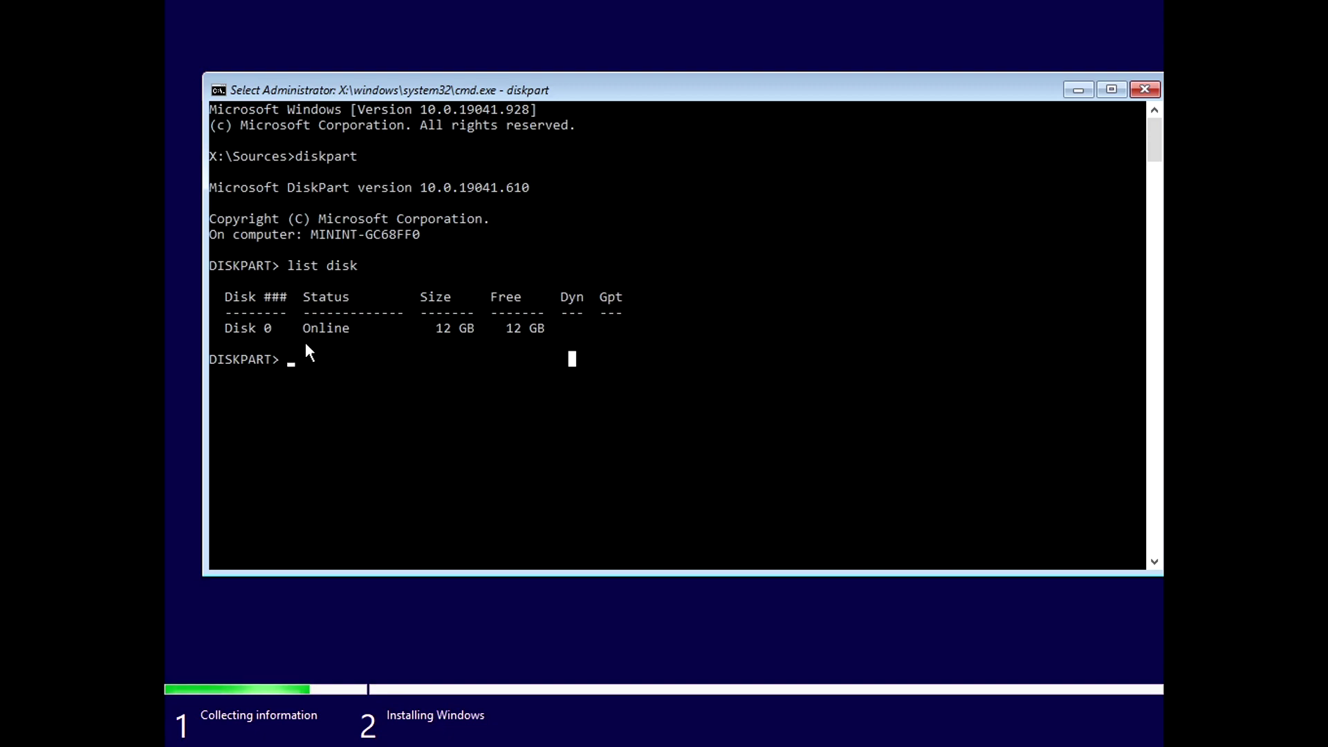
{"action": "left_click_drag", "start_coordinate": [426, 95], "coordinate": [386, 236]}
{"action": "left_click_drag", "start_coordinate": [458, 442], "coordinate": [509, 468]}
{"action": "left_click", "coordinate": [509, 469]}
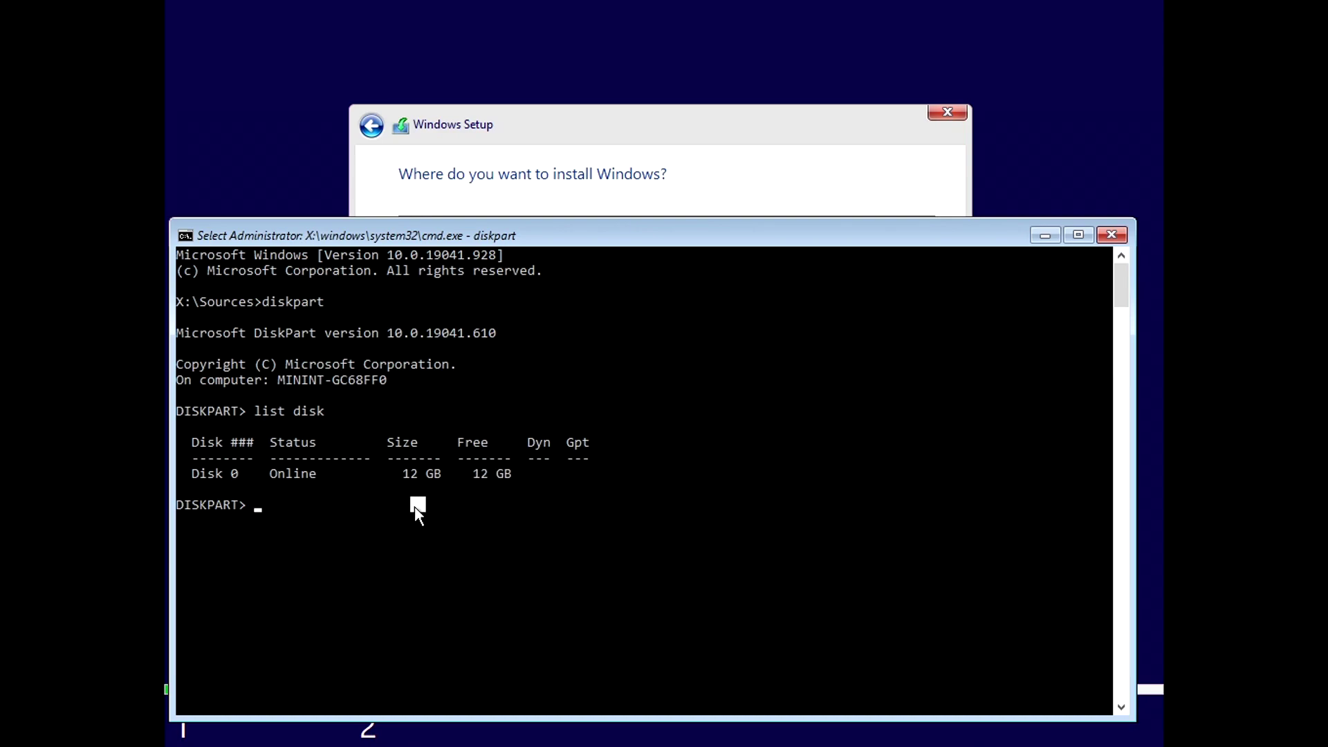
- Select Disk 0, clean all its partitions, and close the console
{"action": "type", "text": "select disk "}
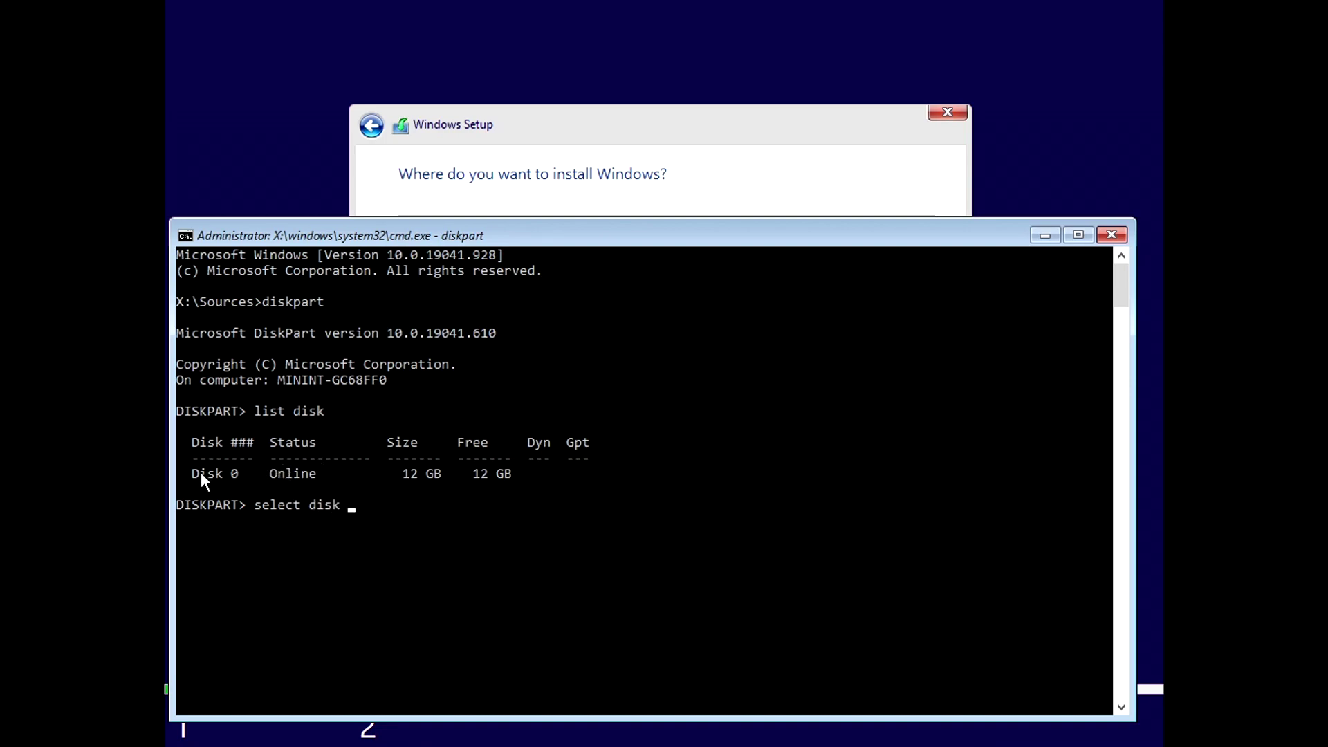
{"action": "type", "text": "0"}
{"action": "key", "text": "Return"}
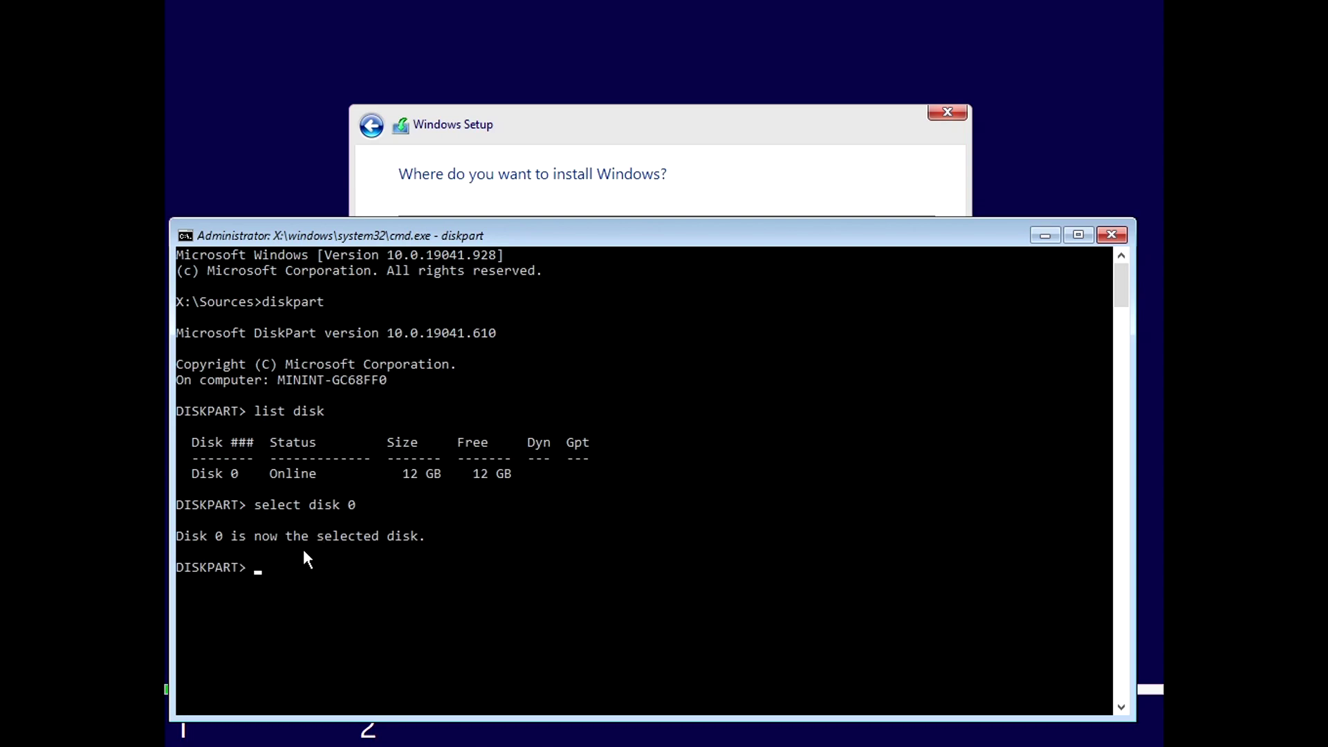
{"action": "type", "text": "clean"}
{"action": "key", "text": "Return"}
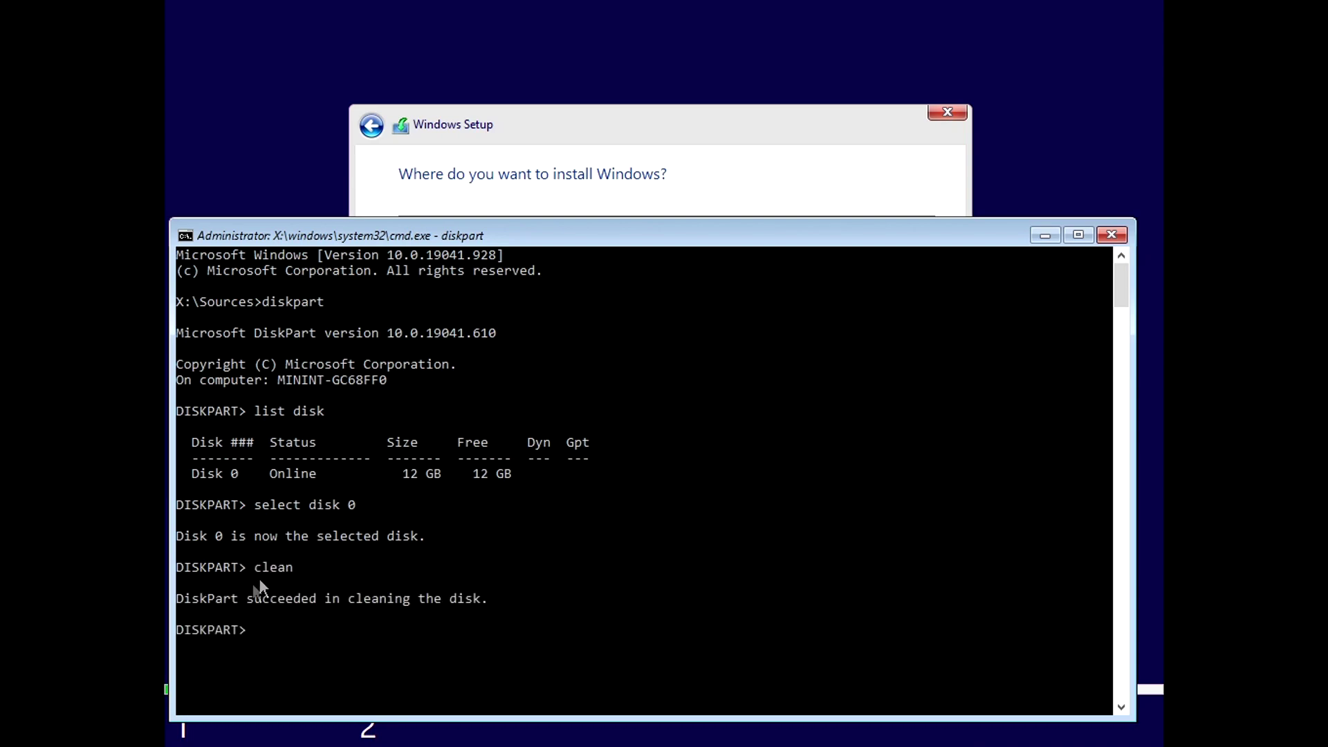
{"action": "left_click", "coordinate": [1113, 237]}
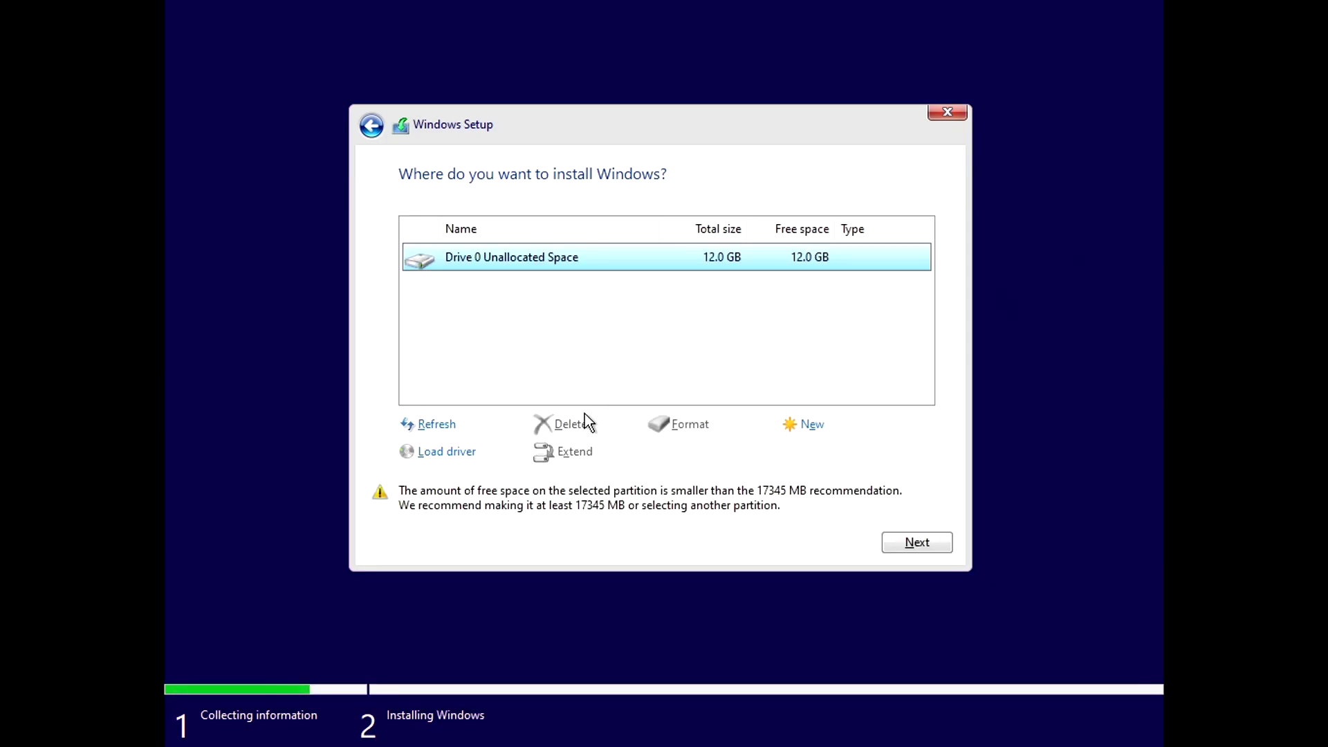
- Refresh the drive list and install Windows onto Drive 0's unallocated space
{"action": "left_click", "coordinate": [455, 422]}
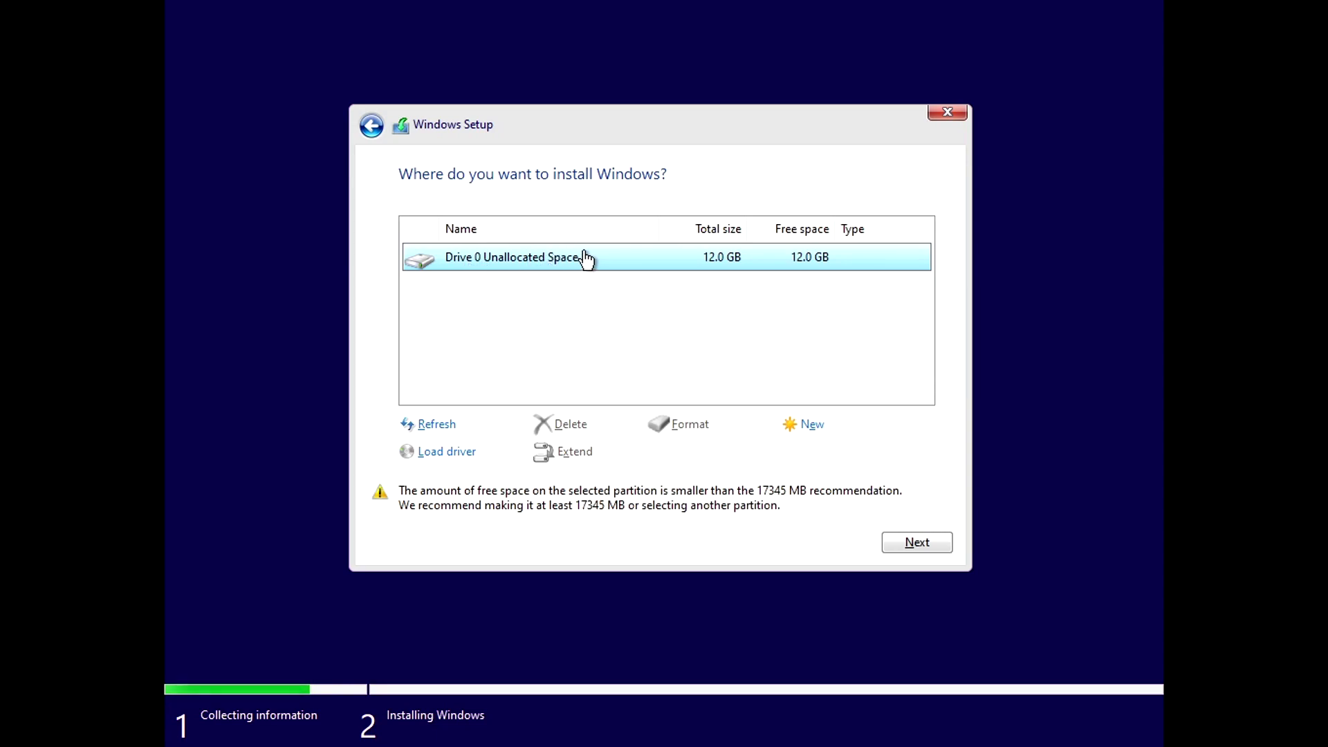
{"action": "left_click", "coordinate": [917, 541]}
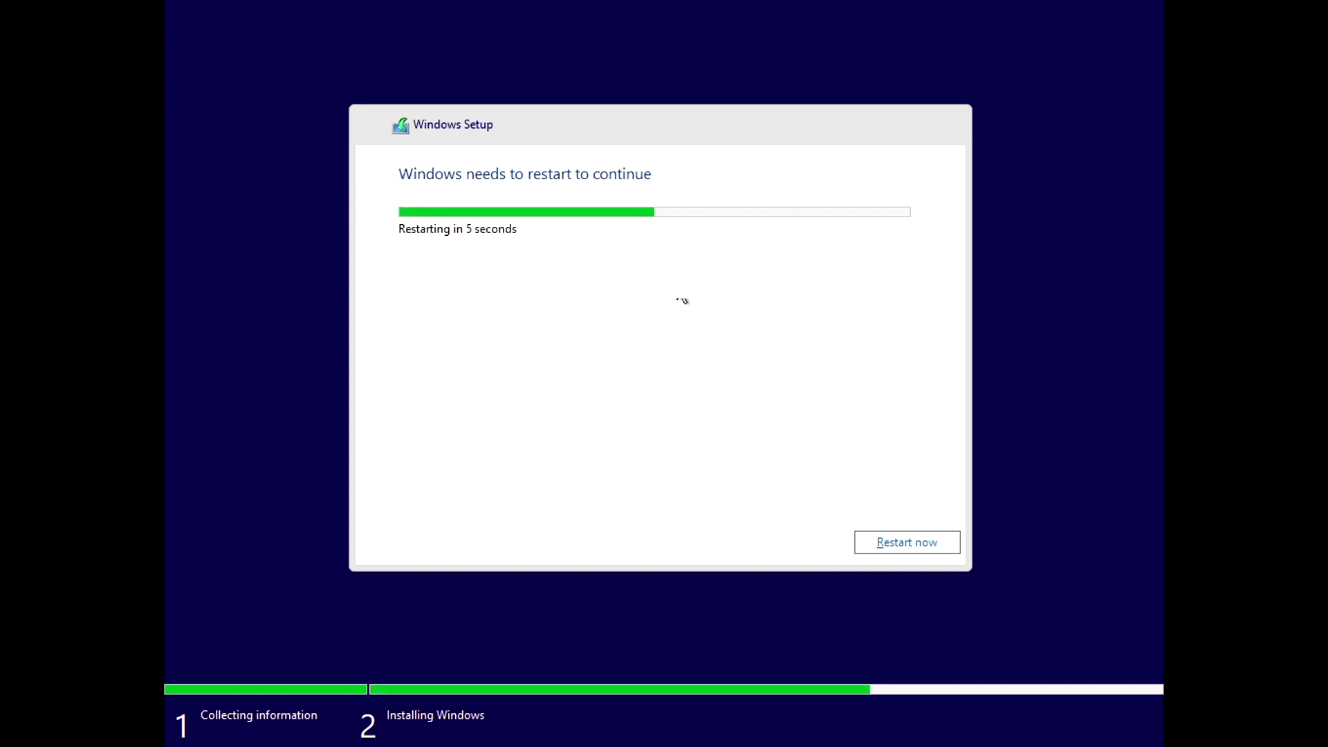
- Restart the PC immediately so setup continues to the account page
{"action": "left_click", "coordinate": [894, 539]}
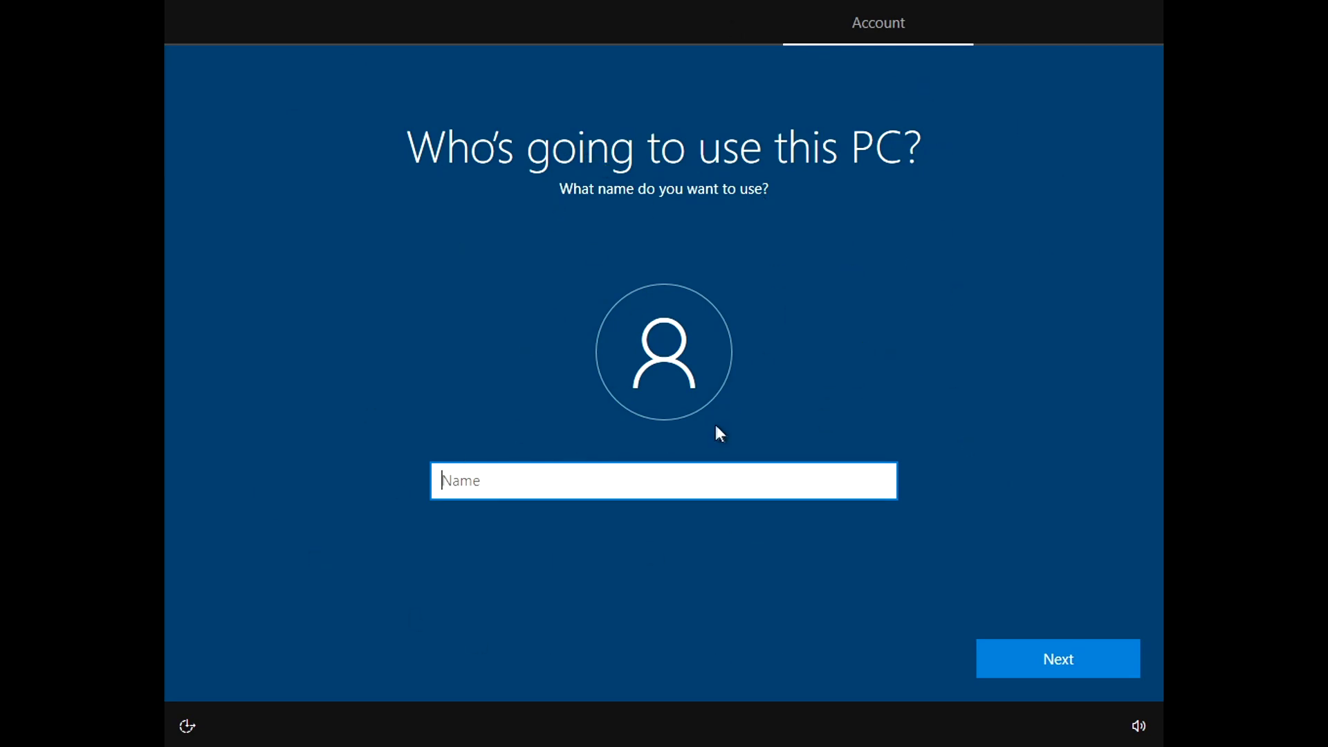
- Enter a local account user name, leave the password blank, and choose Not now for Cortana
{"action": "type", "text": "Cy"}
{"action": "key", "text": "Return"}
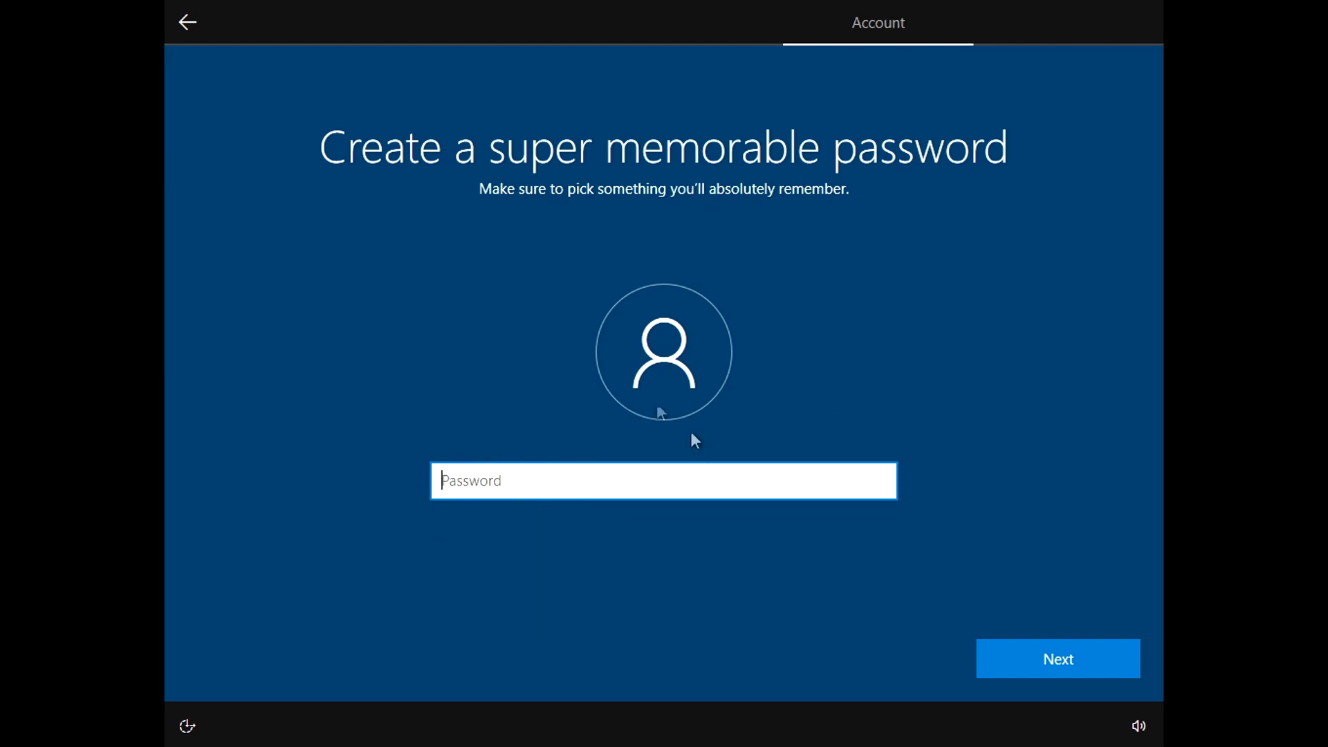
{"action": "left_click", "coordinate": [1039, 656]}
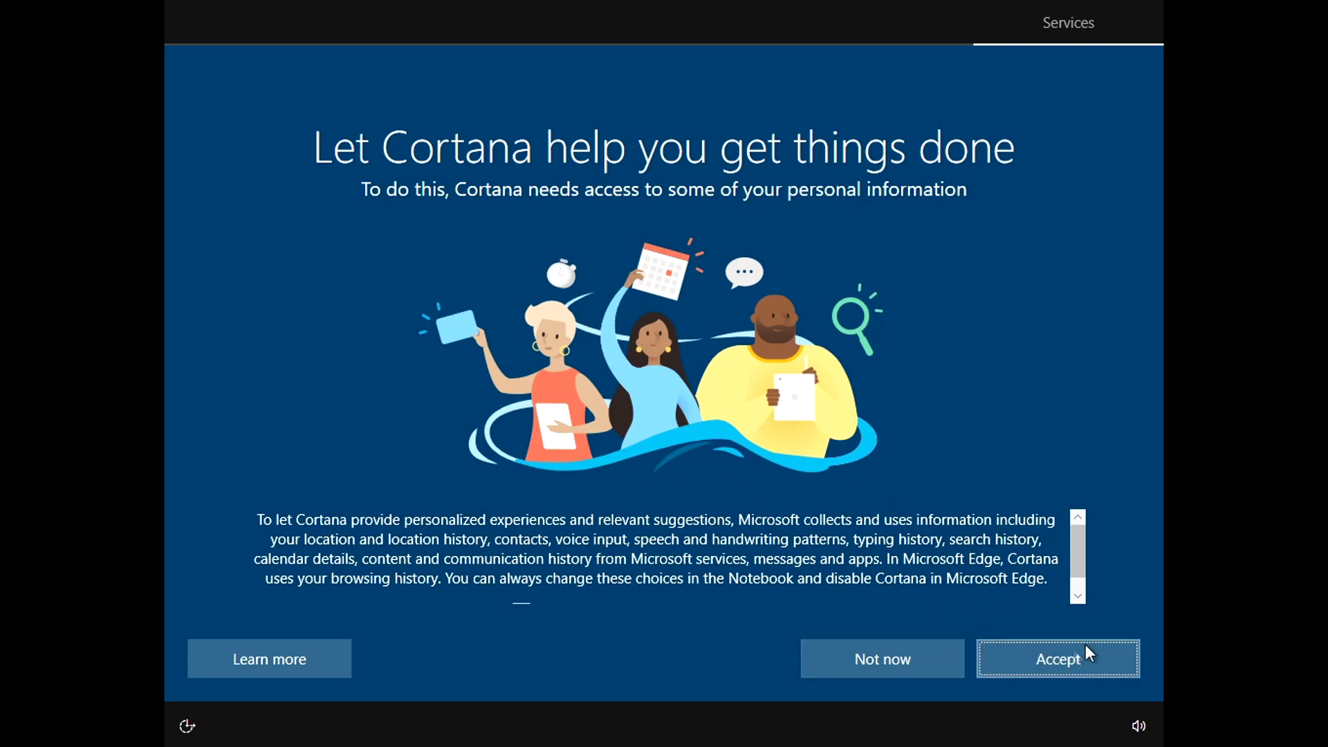
{"action": "left_click", "coordinate": [856, 660]}
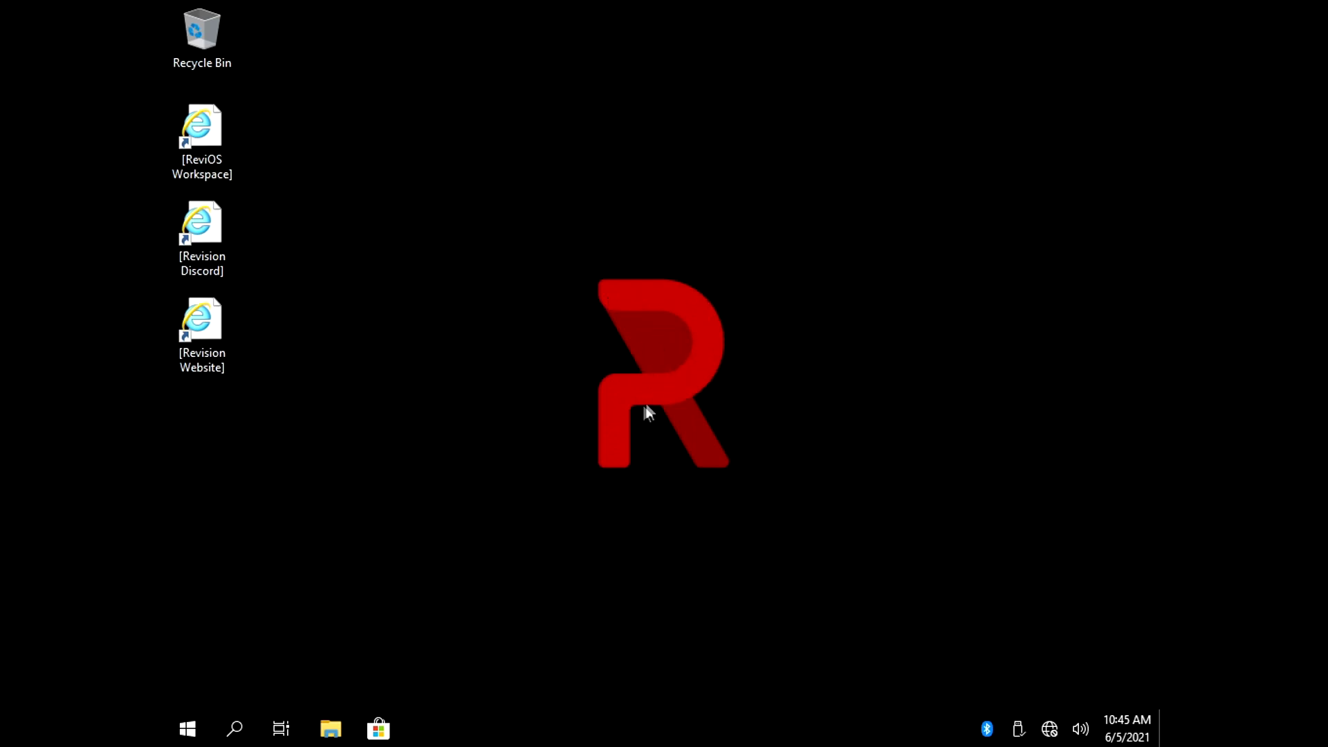
- Change the display resolution to 1920 × 1080, keep the changes, and close Settings
{"action": "right_click", "coordinate": [715, 347]}
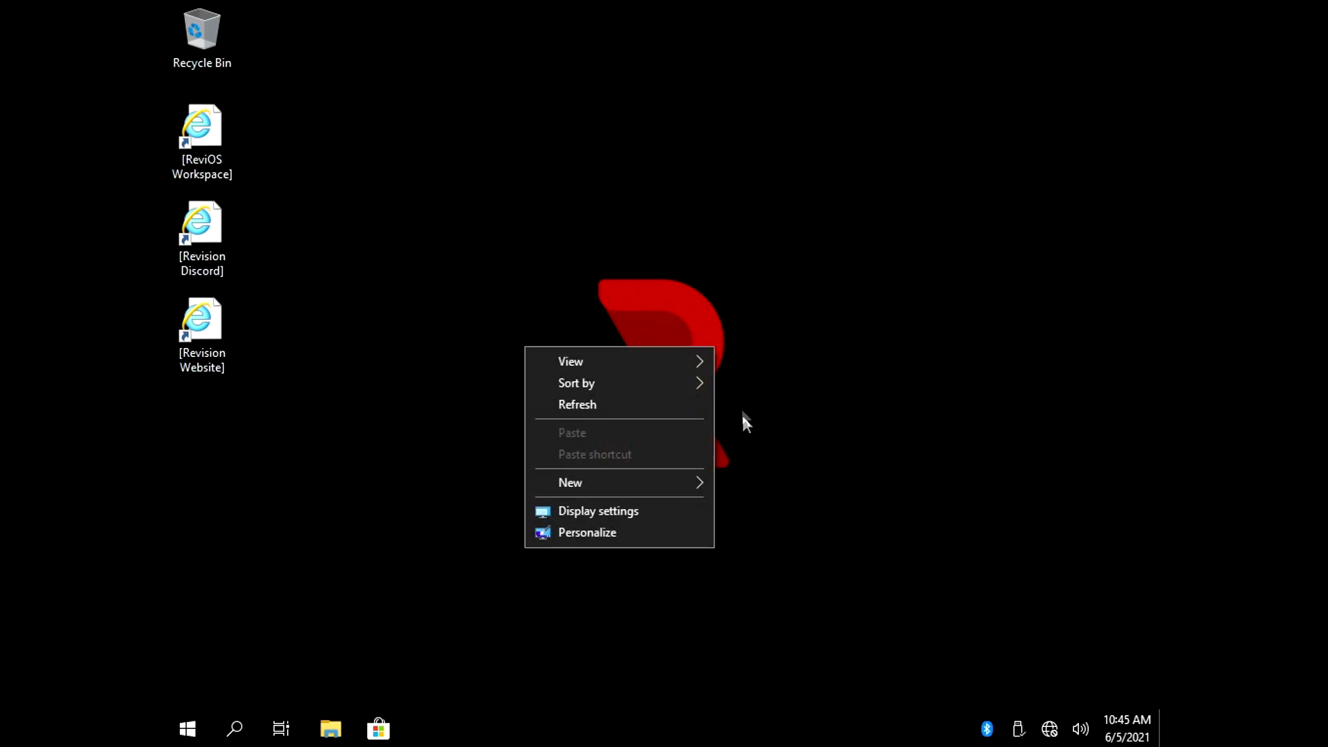
{"action": "left_click", "coordinate": [670, 509]}
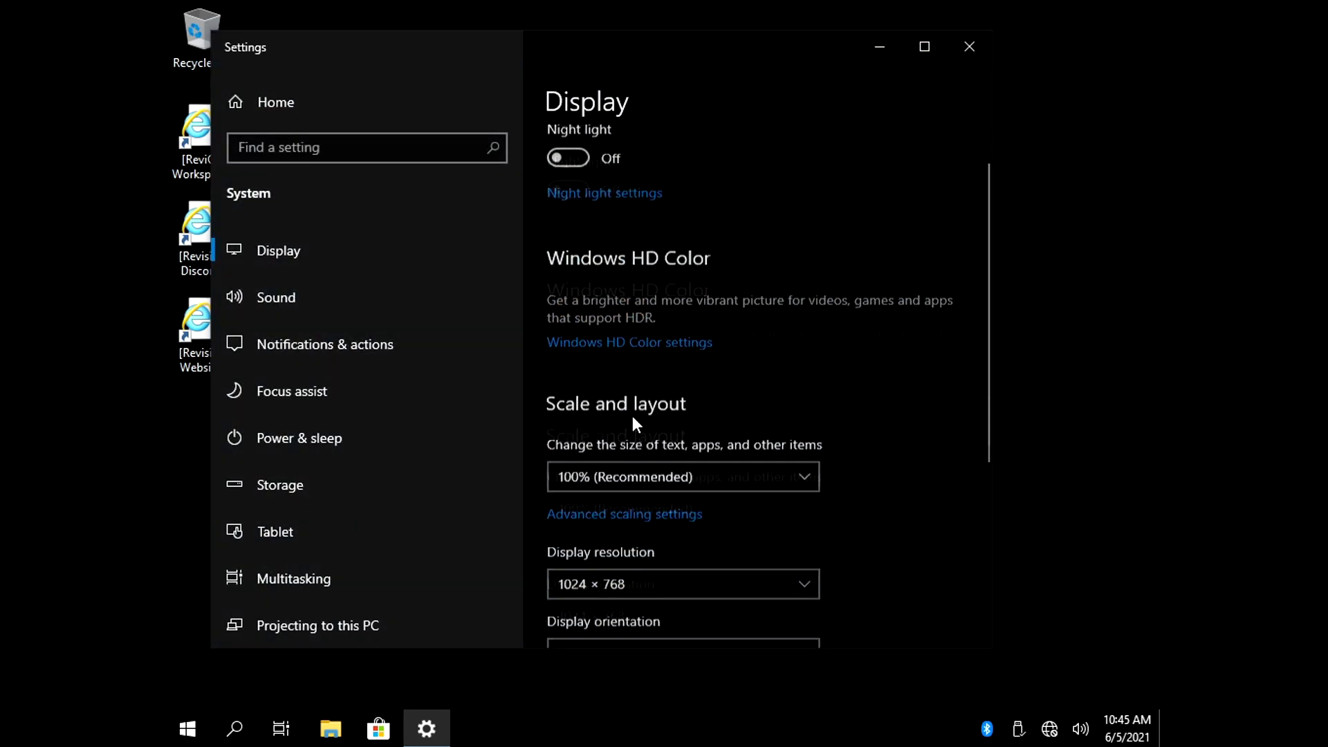
{"action": "left_click", "coordinate": [635, 556]}
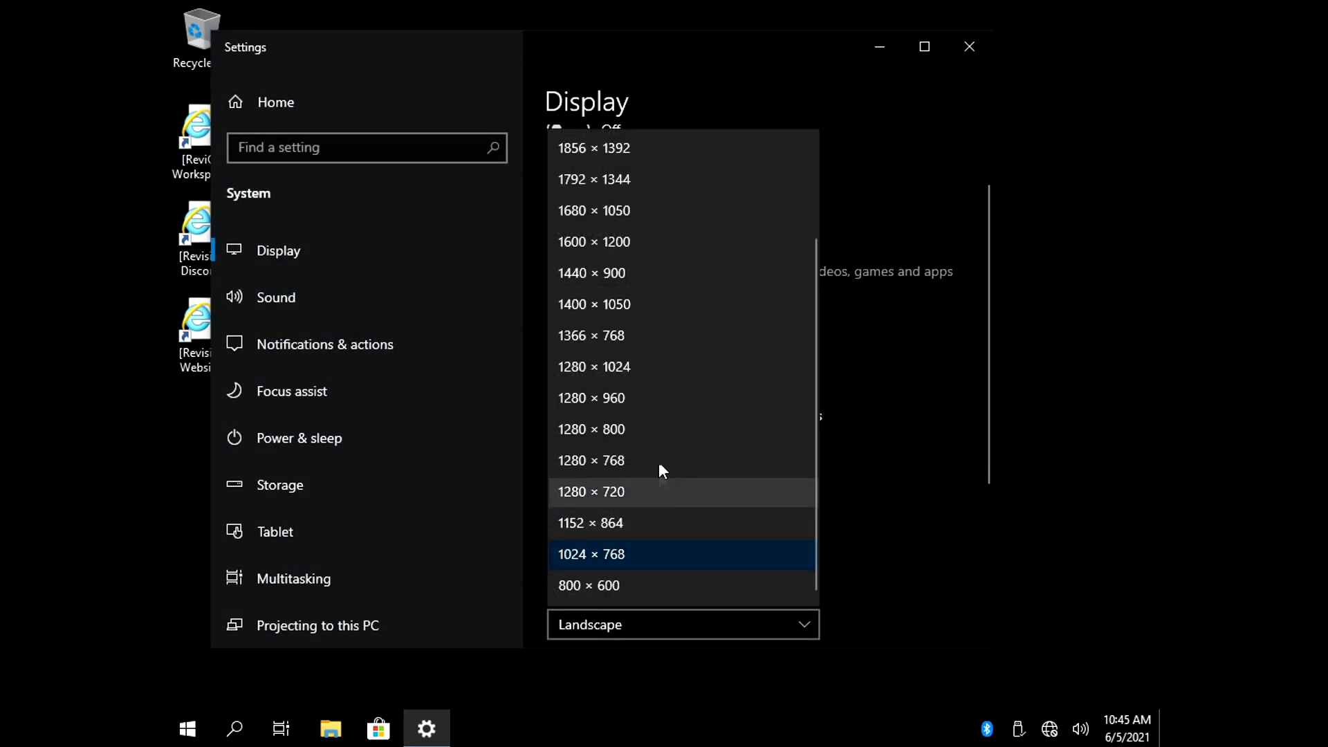
{"action": "scroll", "coordinate": [662, 437], "scroll_direction": "up", "scroll_amount": 3}
{"action": "left_click", "coordinate": [637, 242]}
{"action": "left_click", "coordinate": [527, 277]}
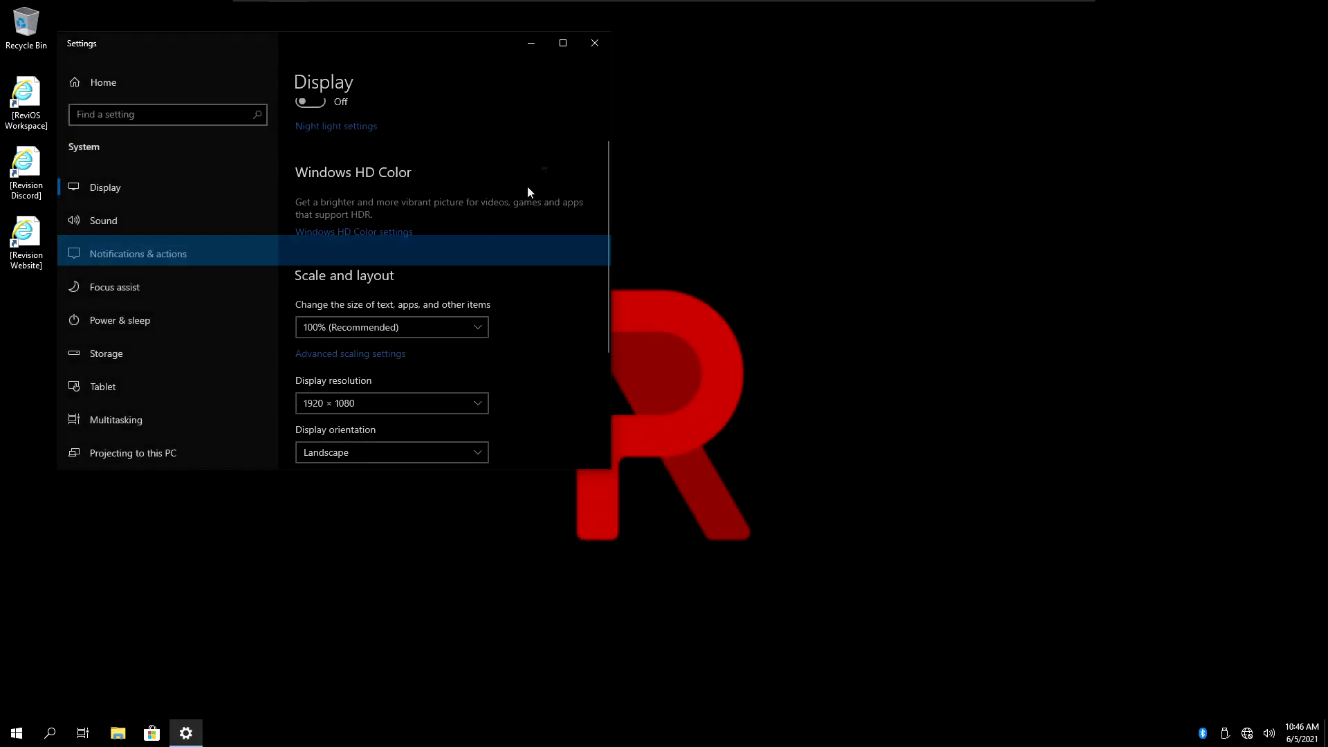
{"action": "left_click", "coordinate": [594, 43]}
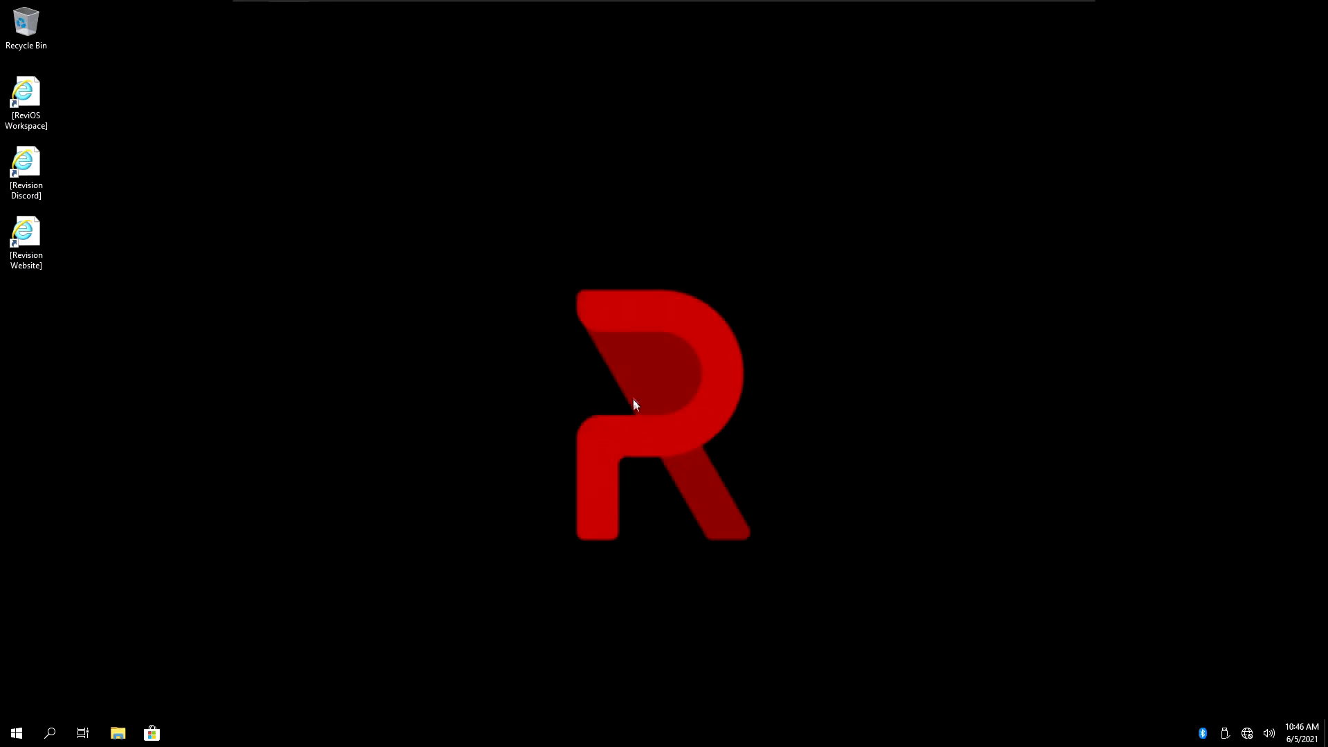
{"action": "right_click", "coordinate": [593, 458]}
{"action": "left_click", "coordinate": [488, 424]}
{"action": "left_click", "coordinate": [1247, 735]}
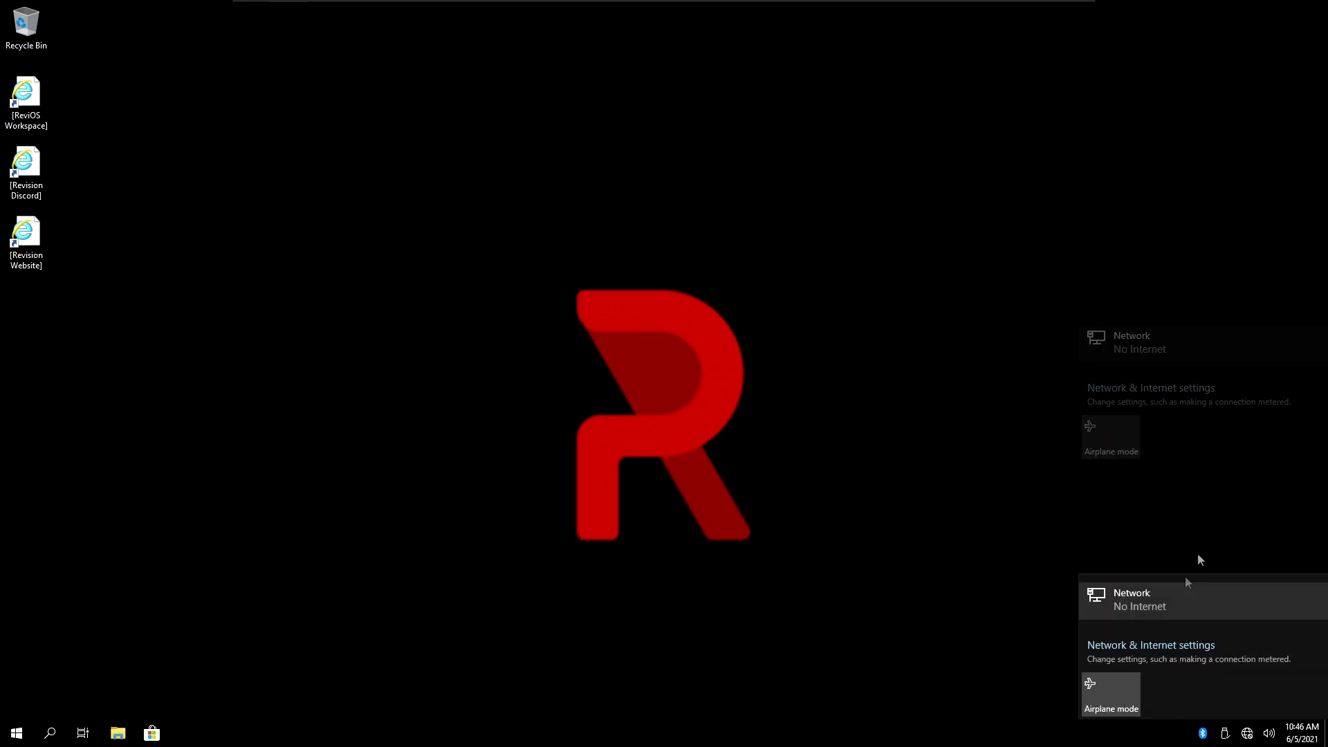
{"action": "left_click", "coordinate": [1159, 549]}
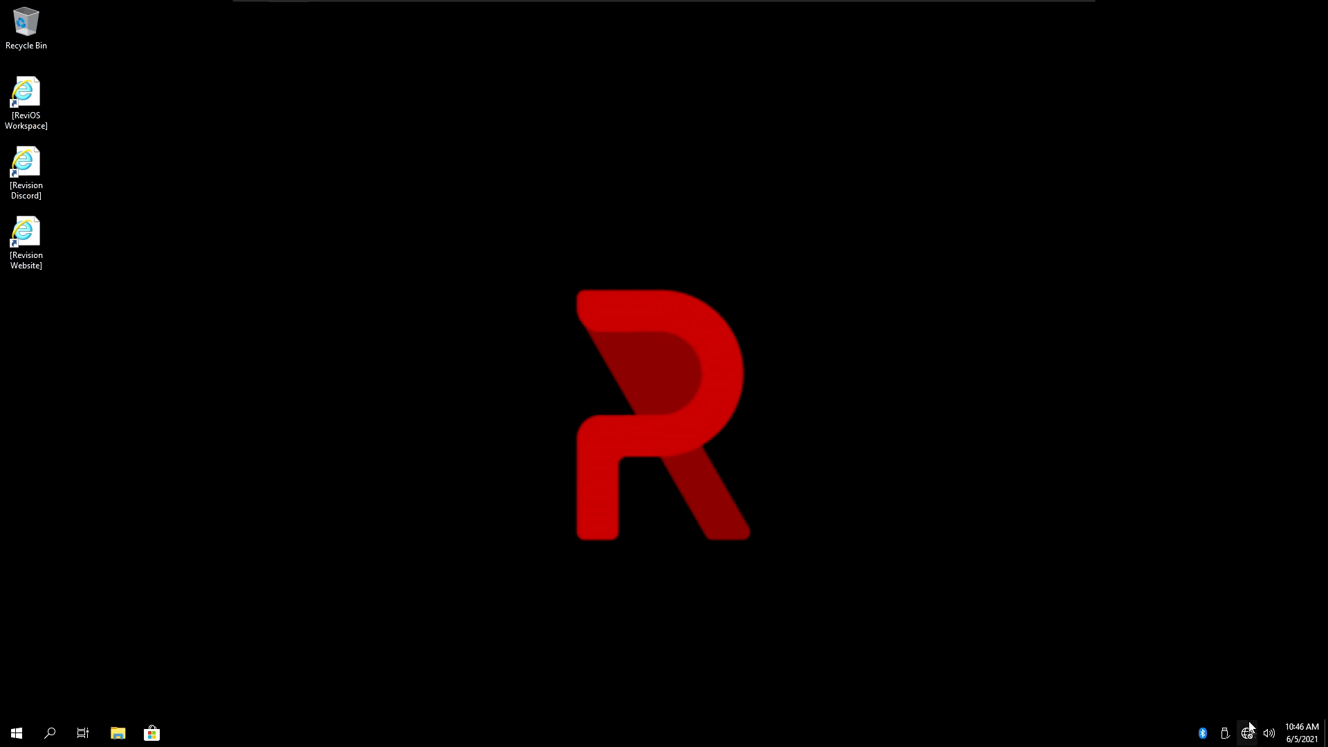
{"action": "left_click", "coordinate": [1249, 731]}
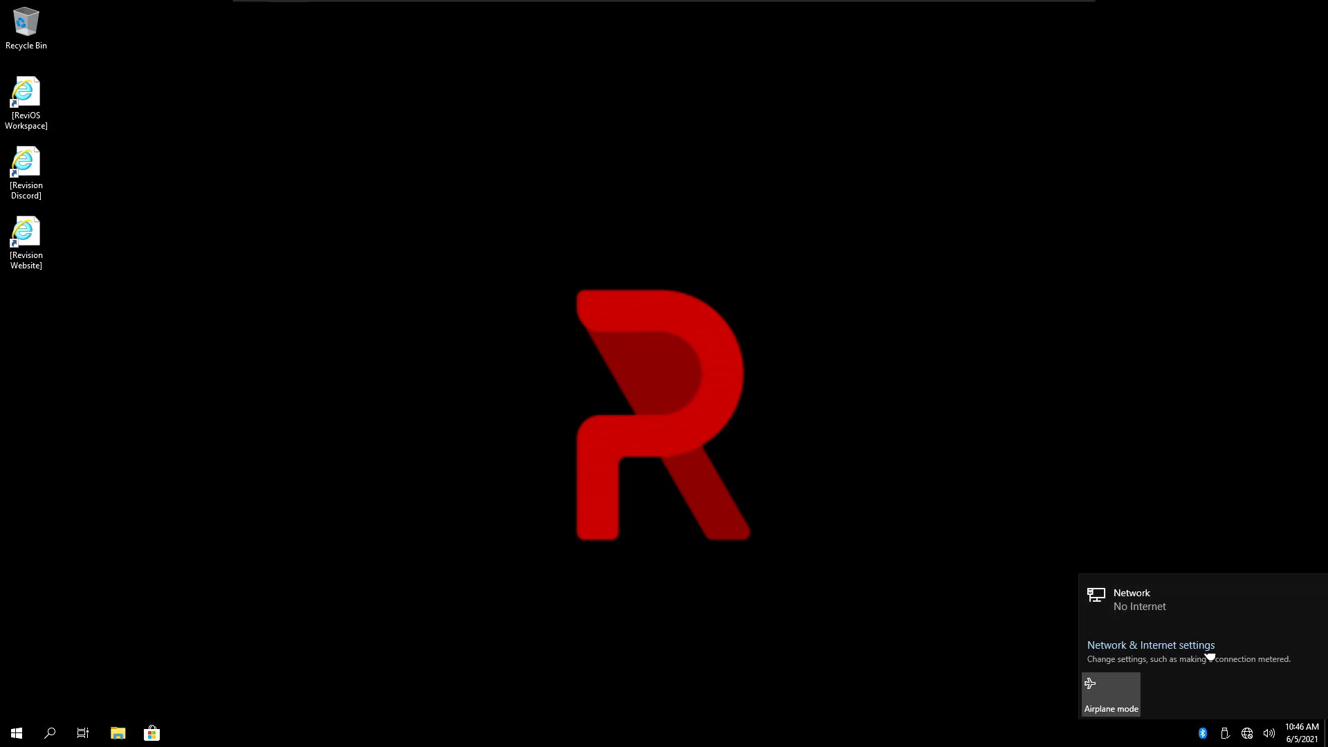
{"action": "left_click", "coordinate": [1056, 578]}
{"action": "left_click", "coordinate": [1247, 733]}
{"action": "left_click", "coordinate": [1135, 535]}
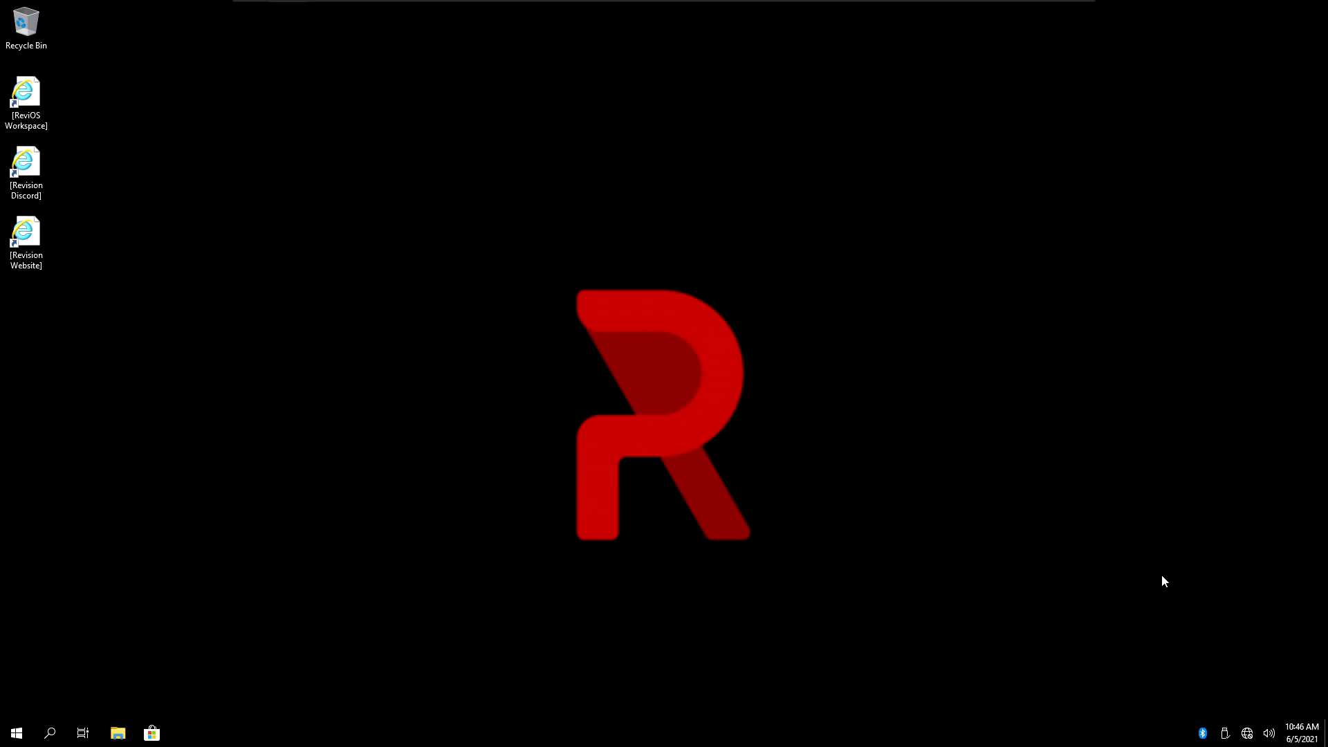
{"action": "left_click", "coordinate": [1247, 733]}
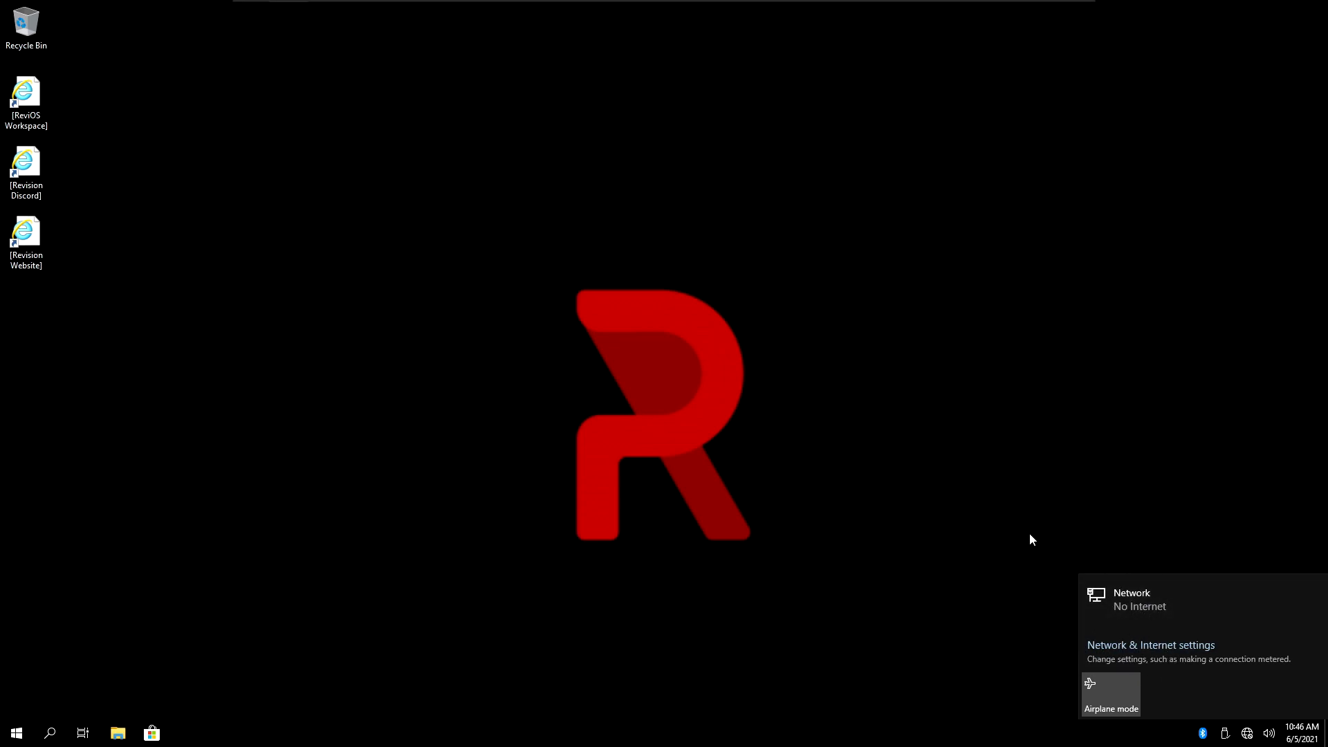
{"action": "left_click", "coordinate": [1031, 550]}
{"action": "left_click", "coordinate": [1250, 734]}
{"action": "left_click", "coordinate": [868, 491]}
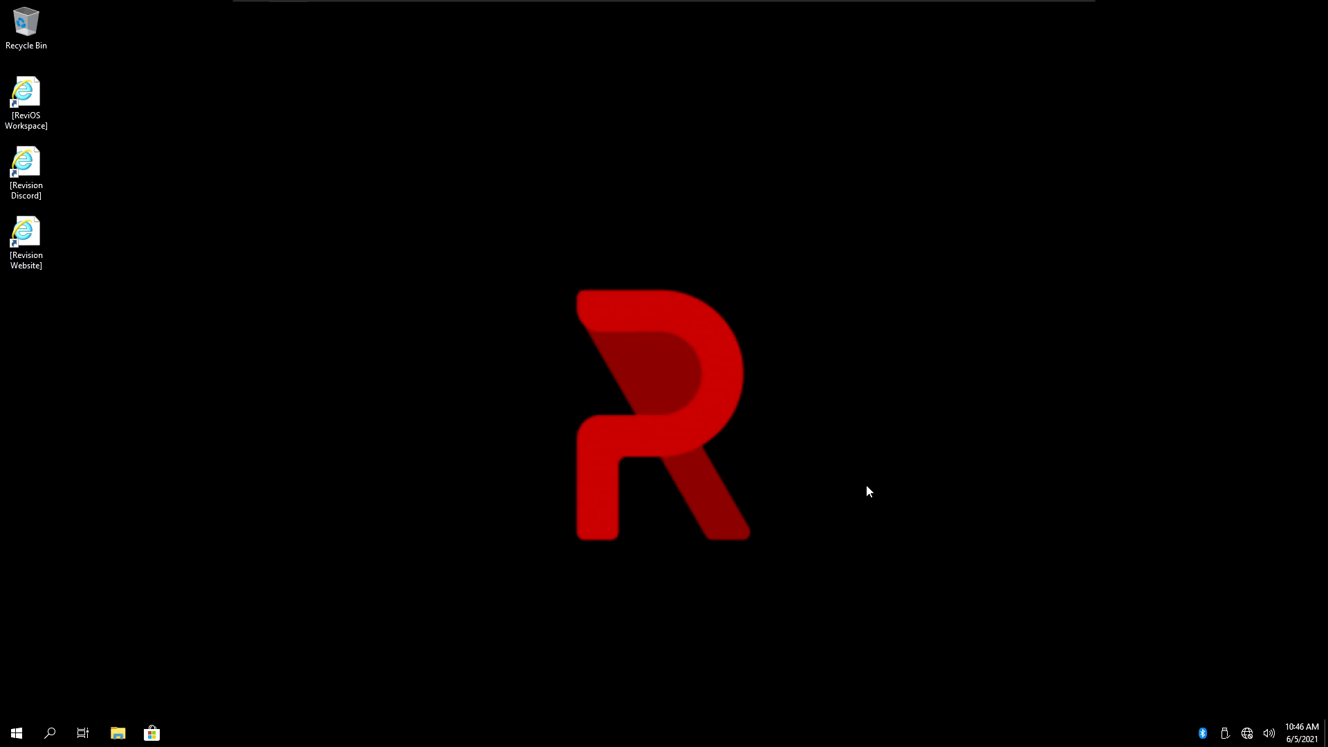
{"action": "left_click", "coordinate": [2, 728]}
{"action": "left_click", "coordinate": [51, 721]}
{"action": "left_click", "coordinate": [17, 732]}
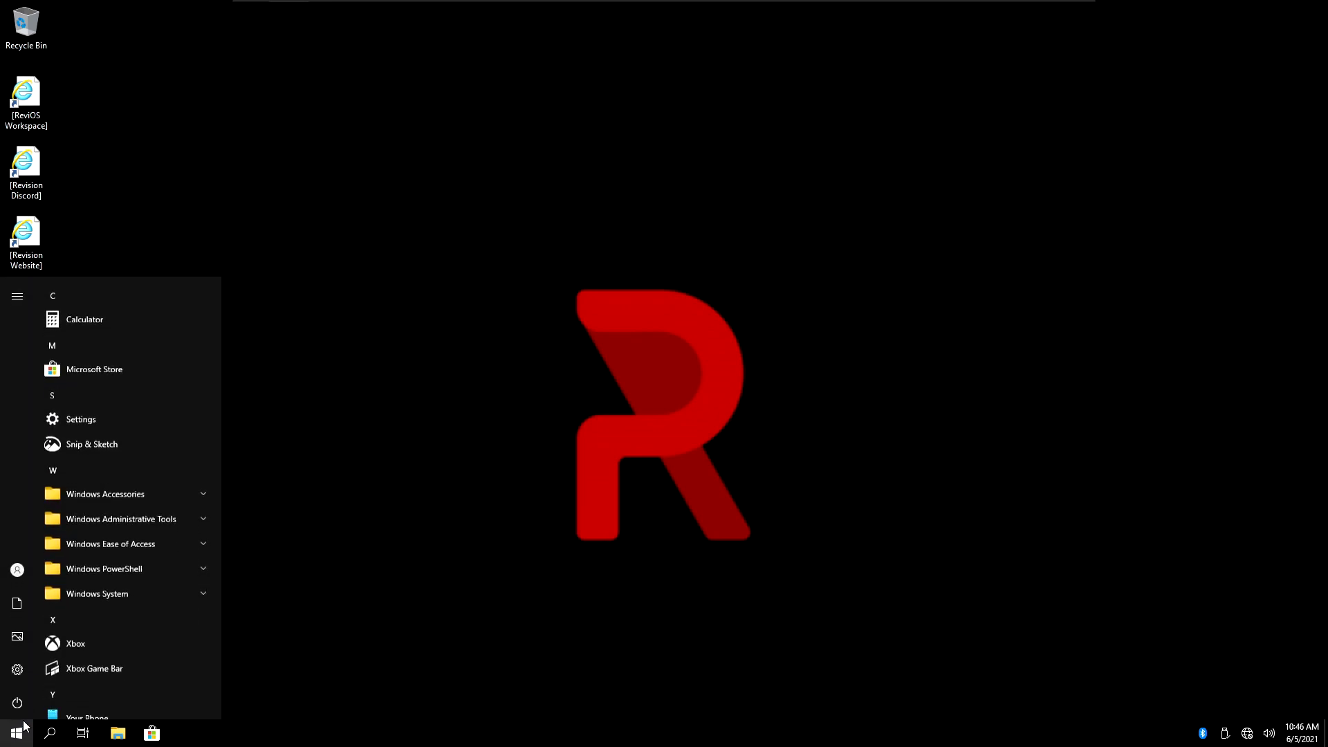
- Set the time zone to (UTC+01:00) Brussels, Copenhagen, Madrid, Paris in Time & Language
{"action": "left_click", "coordinate": [21, 668]}
{"action": "scroll", "coordinate": [336, 346], "scroll_direction": "down", "scroll_amount": 3}
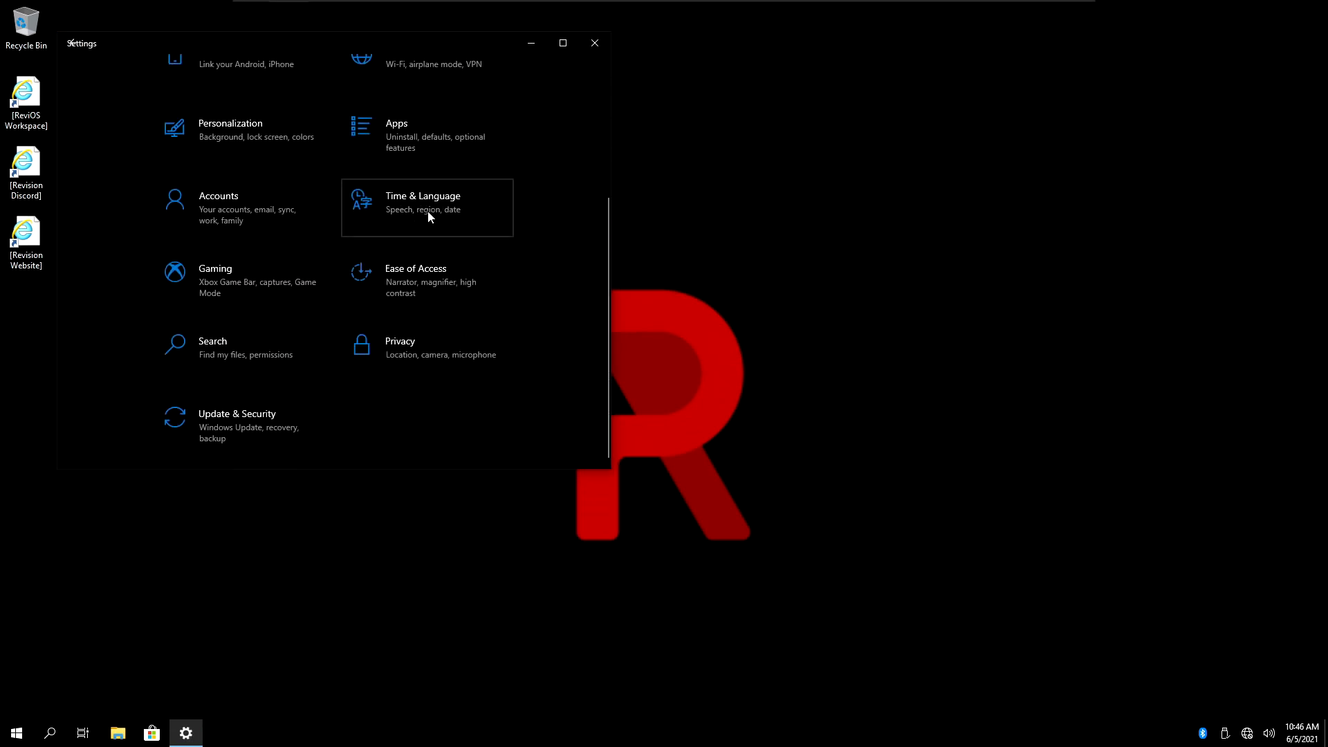
{"action": "left_click", "coordinate": [427, 211]}
{"action": "scroll", "coordinate": [407, 238], "scroll_direction": "down", "scroll_amount": 1}
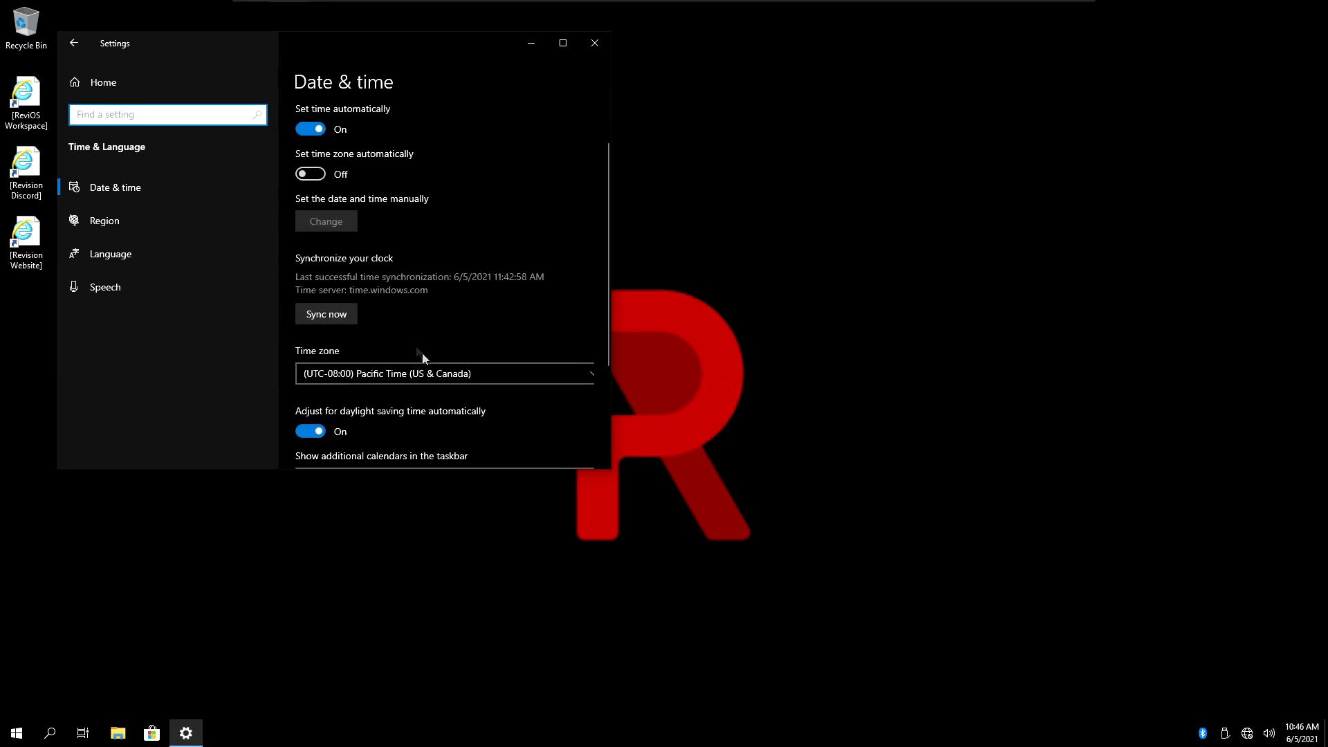
{"action": "left_click", "coordinate": [379, 376]}
{"action": "scroll", "coordinate": [394, 339], "scroll_direction": "down", "scroll_amount": 15}
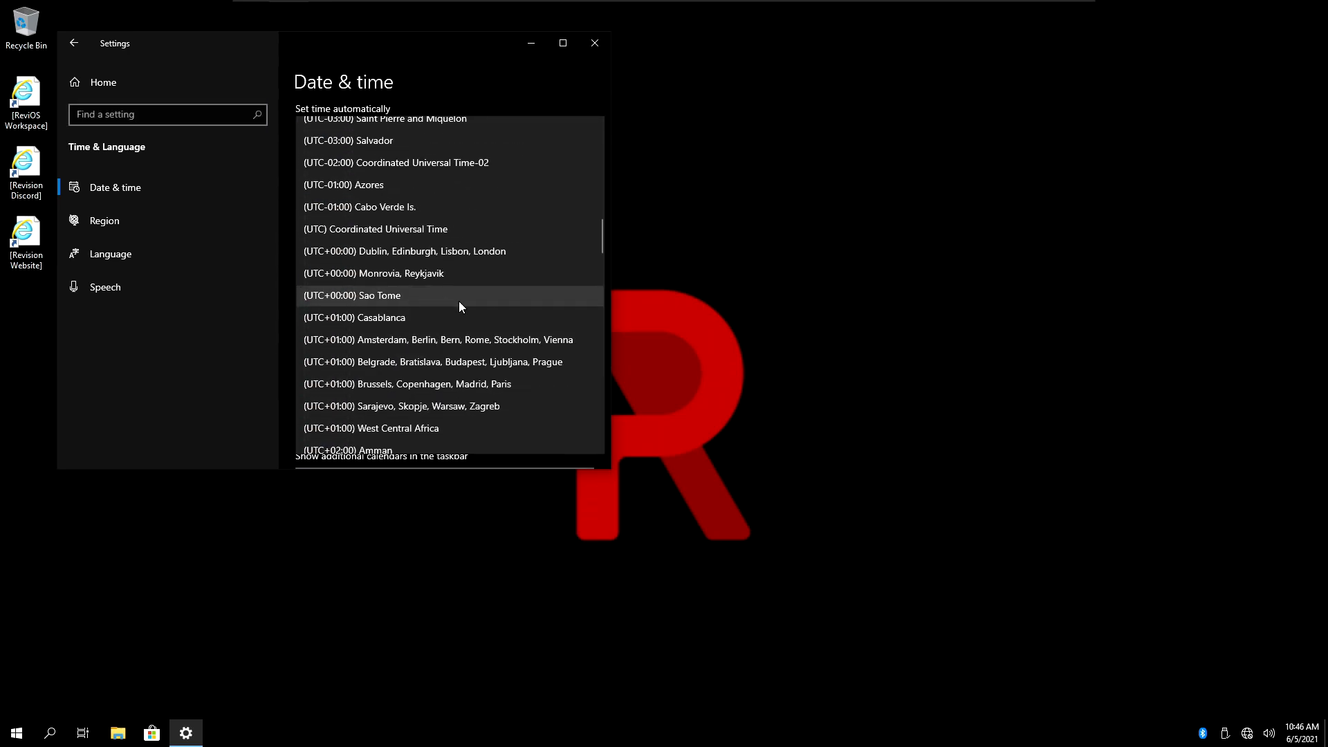
{"action": "scroll", "coordinate": [464, 308], "scroll_direction": "down", "scroll_amount": 1}
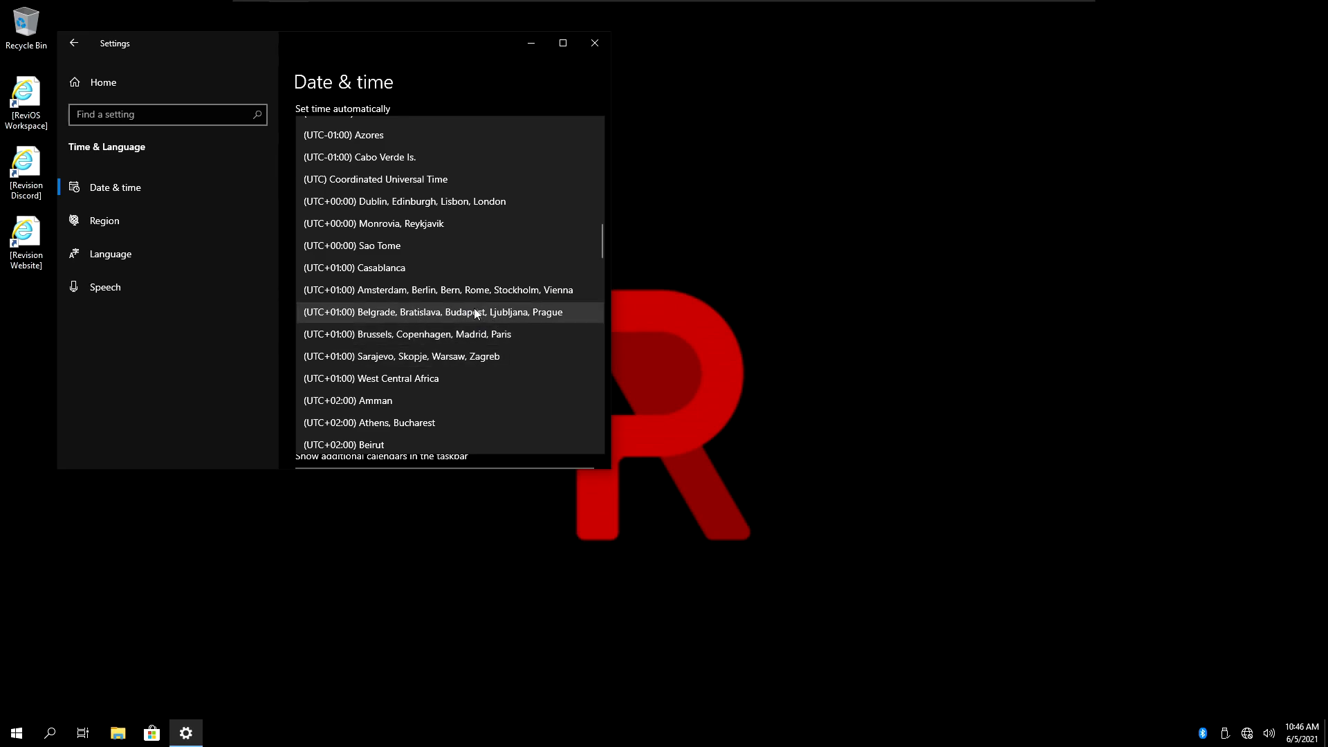
{"action": "left_click", "coordinate": [488, 334]}
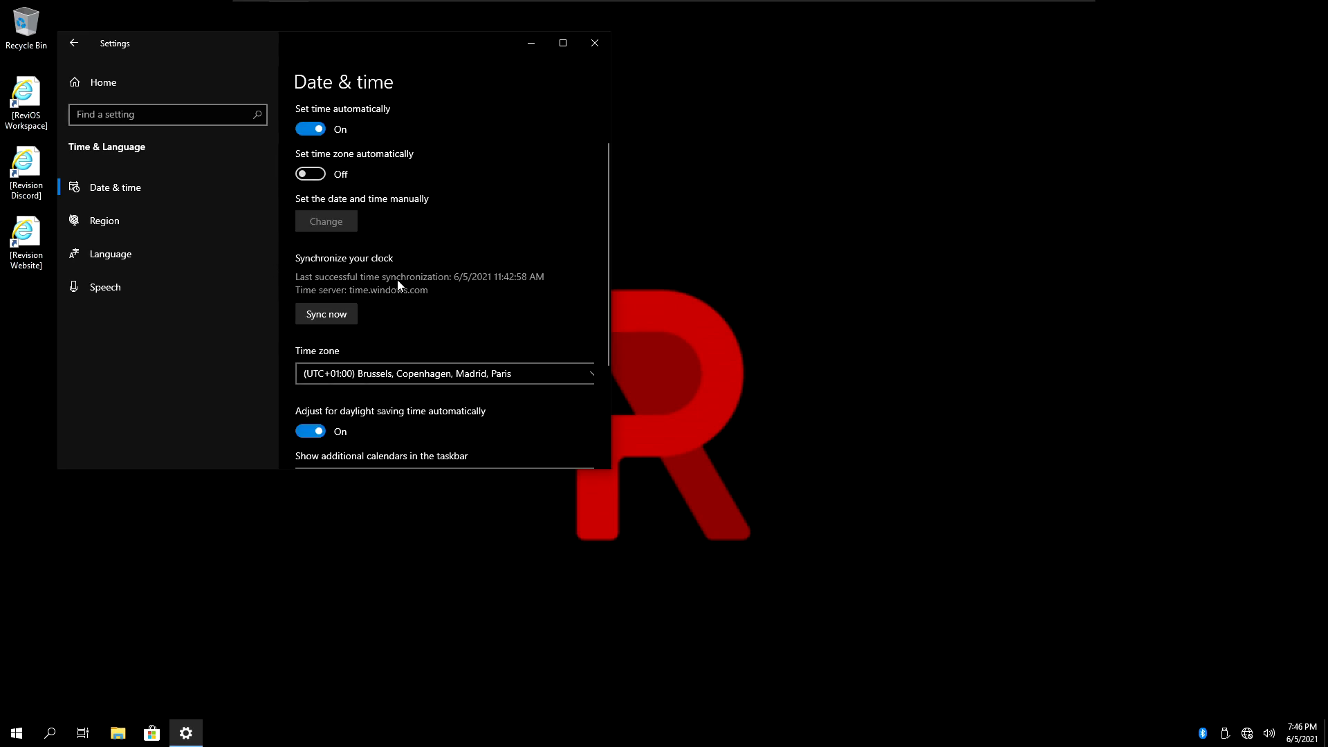
- Bring up the Region page, which shows United States
{"action": "left_click", "coordinate": [181, 217]}
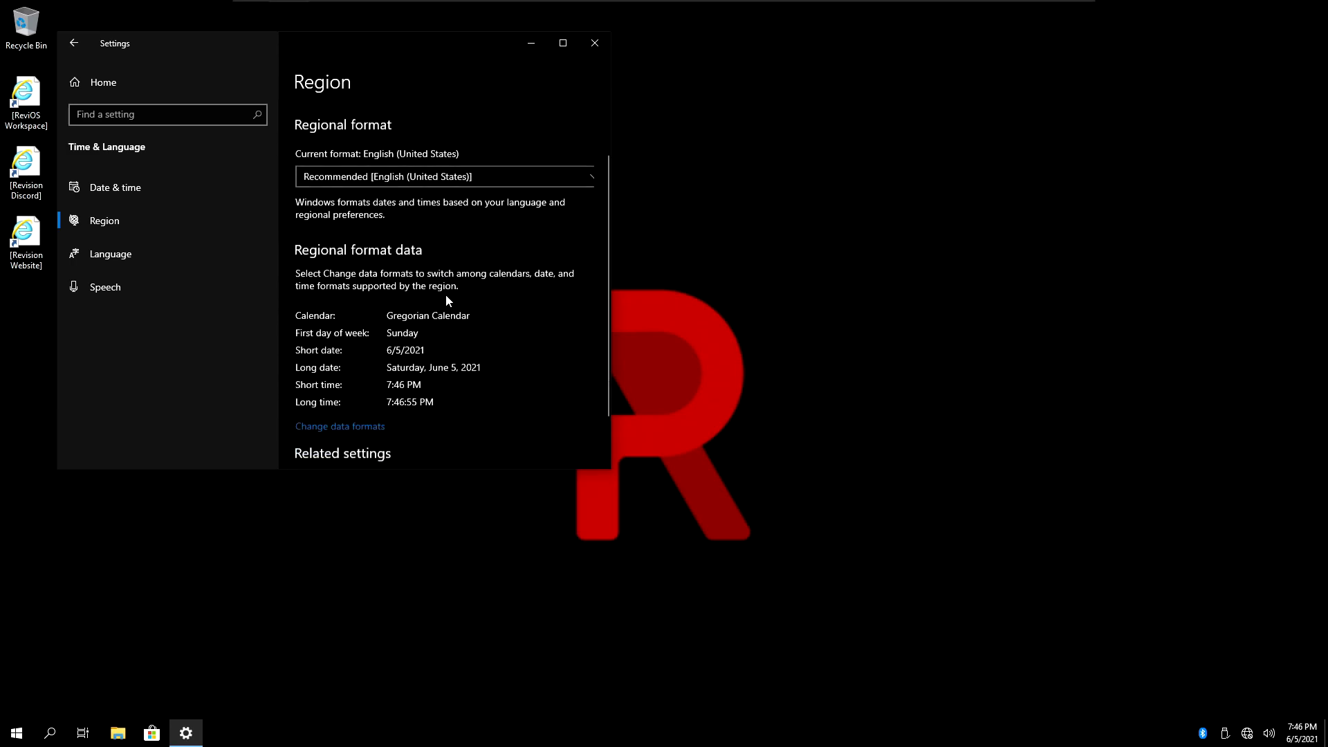
{"action": "scroll", "coordinate": [446, 295], "scroll_direction": "down", "scroll_amount": 1}
{"action": "scroll", "coordinate": [404, 205], "scroll_direction": "up", "scroll_amount": 3}
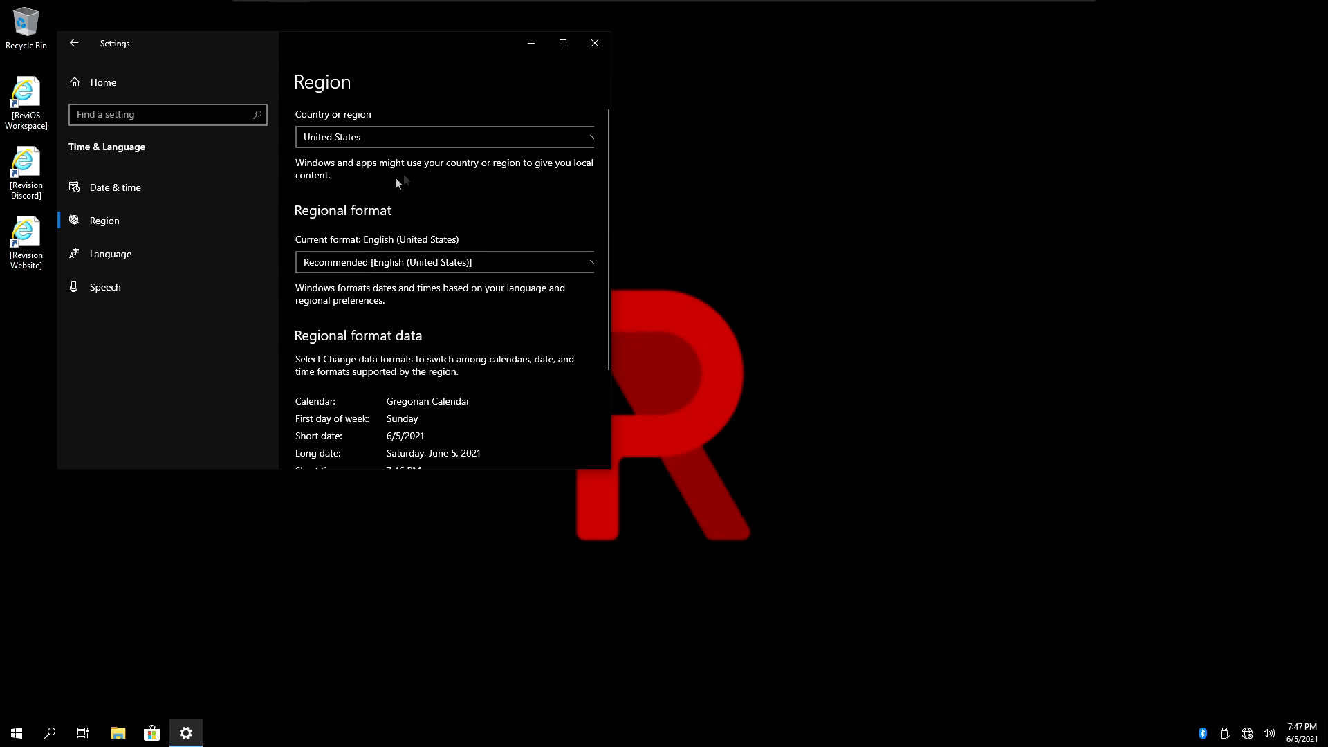
- Go to the Language page, opening then cancelling the add-language dialog
{"action": "left_click", "coordinate": [163, 276]}
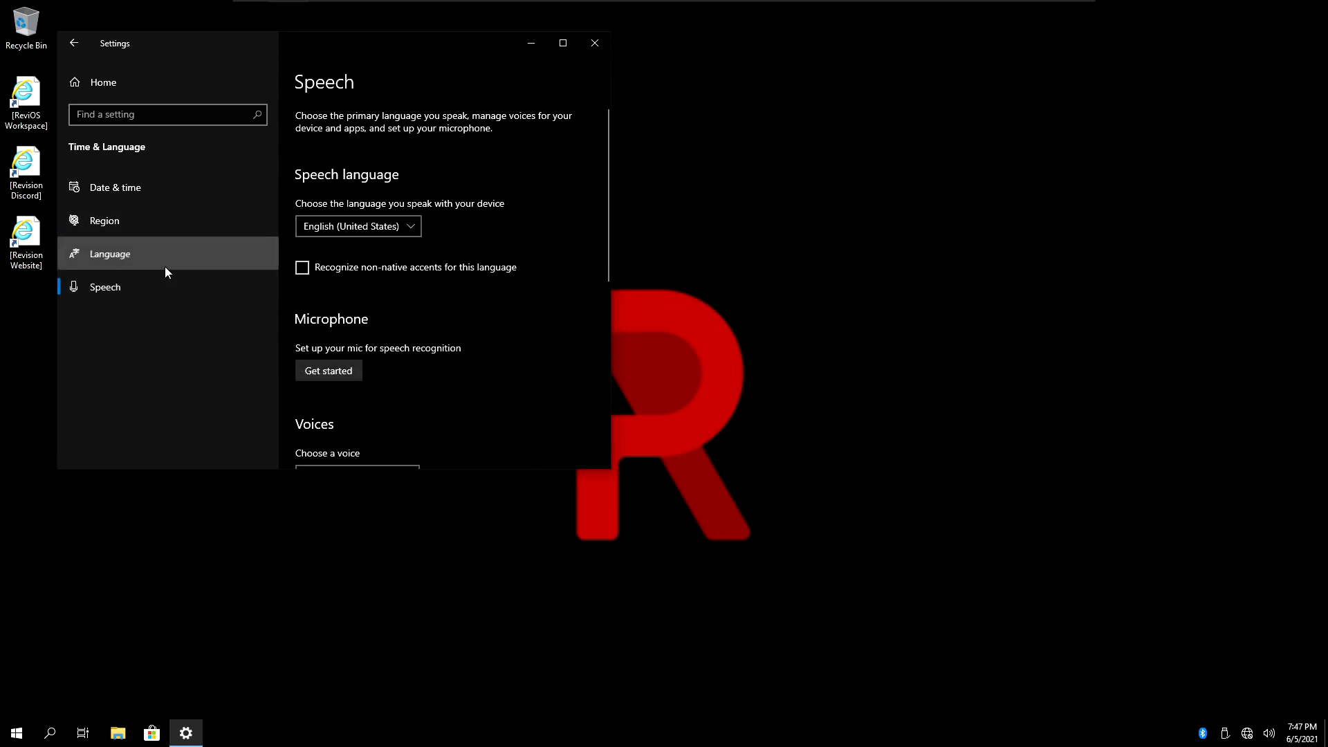
{"action": "left_click", "coordinate": [164, 270]}
{"action": "scroll", "coordinate": [400, 320], "scroll_direction": "down", "scroll_amount": 4}
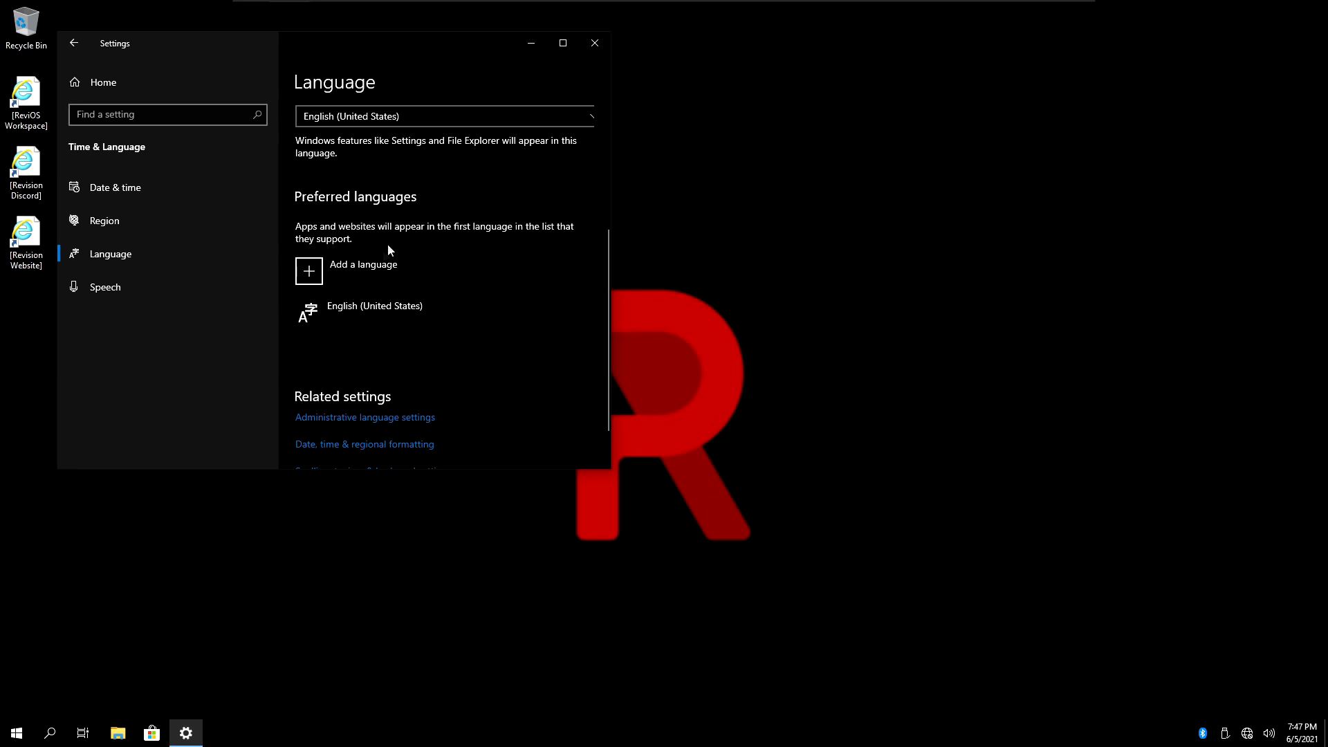
{"action": "left_click", "coordinate": [375, 268]}
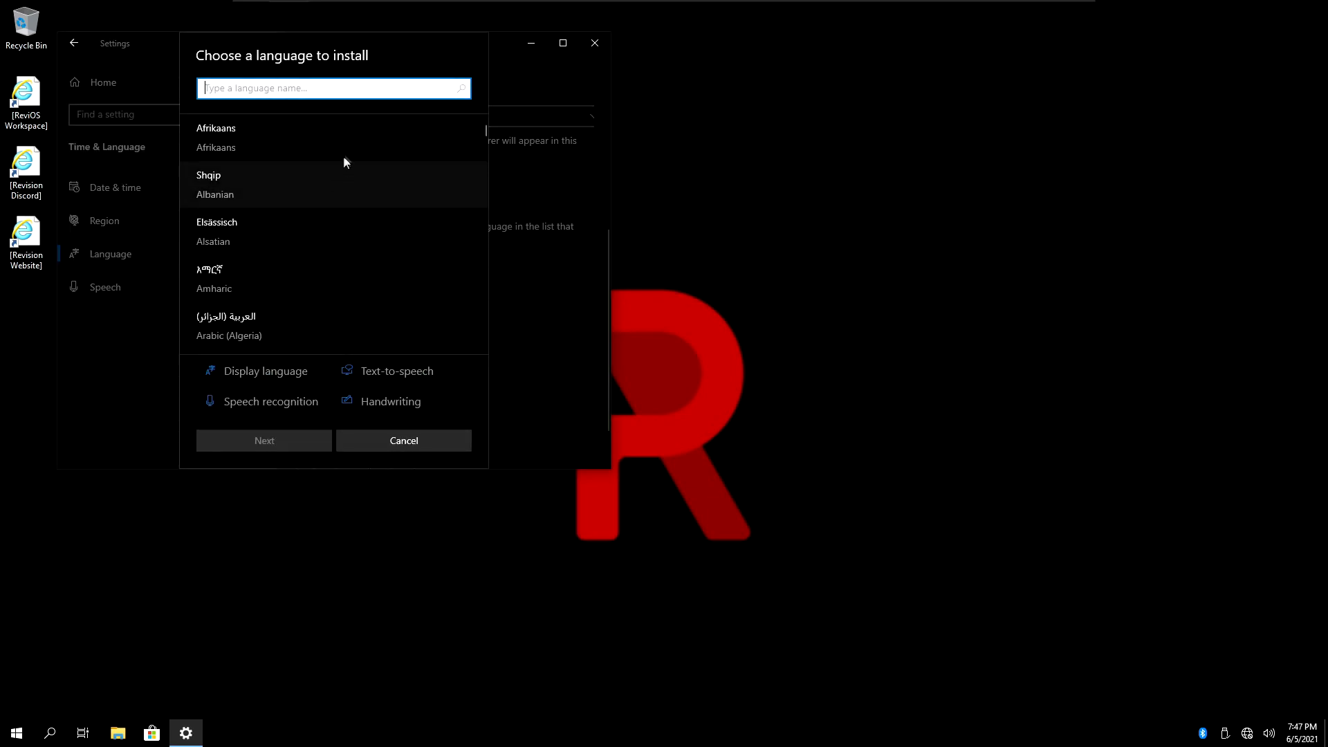
{"action": "scroll", "coordinate": [311, 200], "scroll_direction": "down", "scroll_amount": 10}
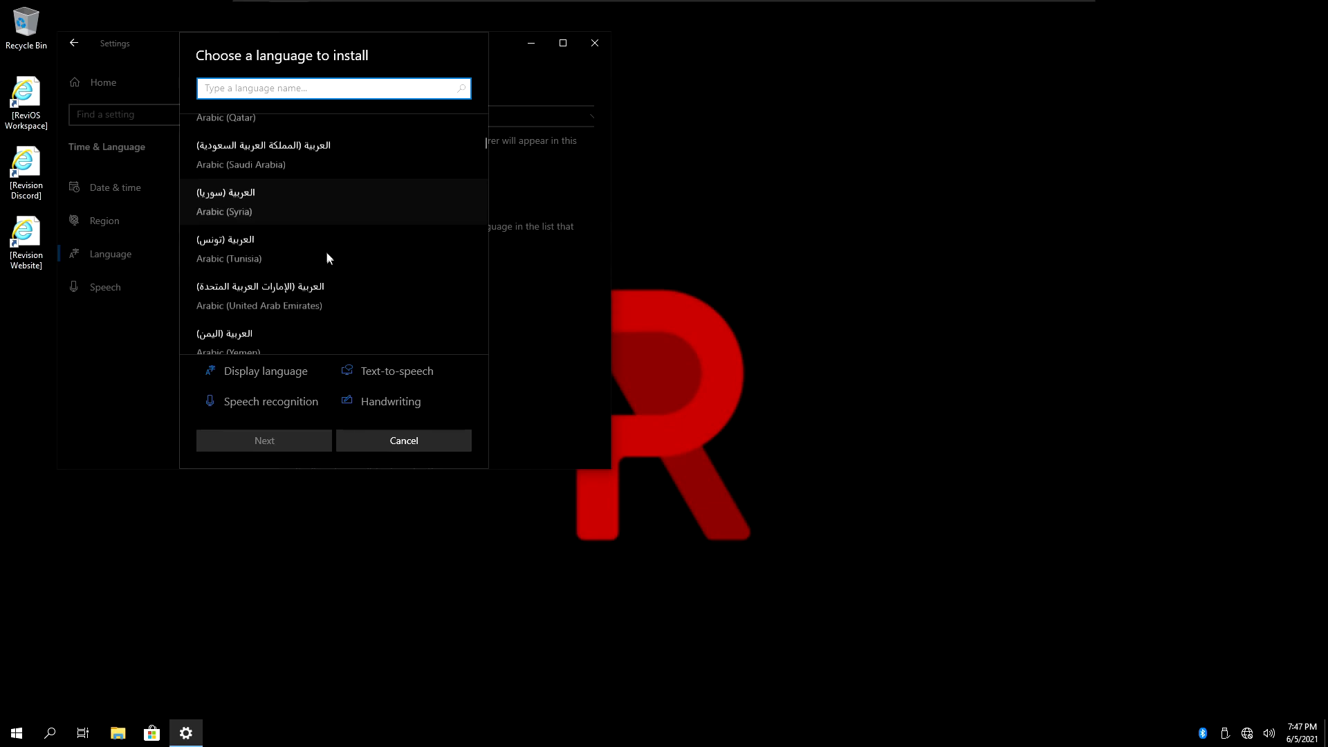
{"action": "scroll", "coordinate": [313, 256], "scroll_direction": "down", "scroll_amount": 5}
{"action": "left_click", "coordinate": [388, 441]}
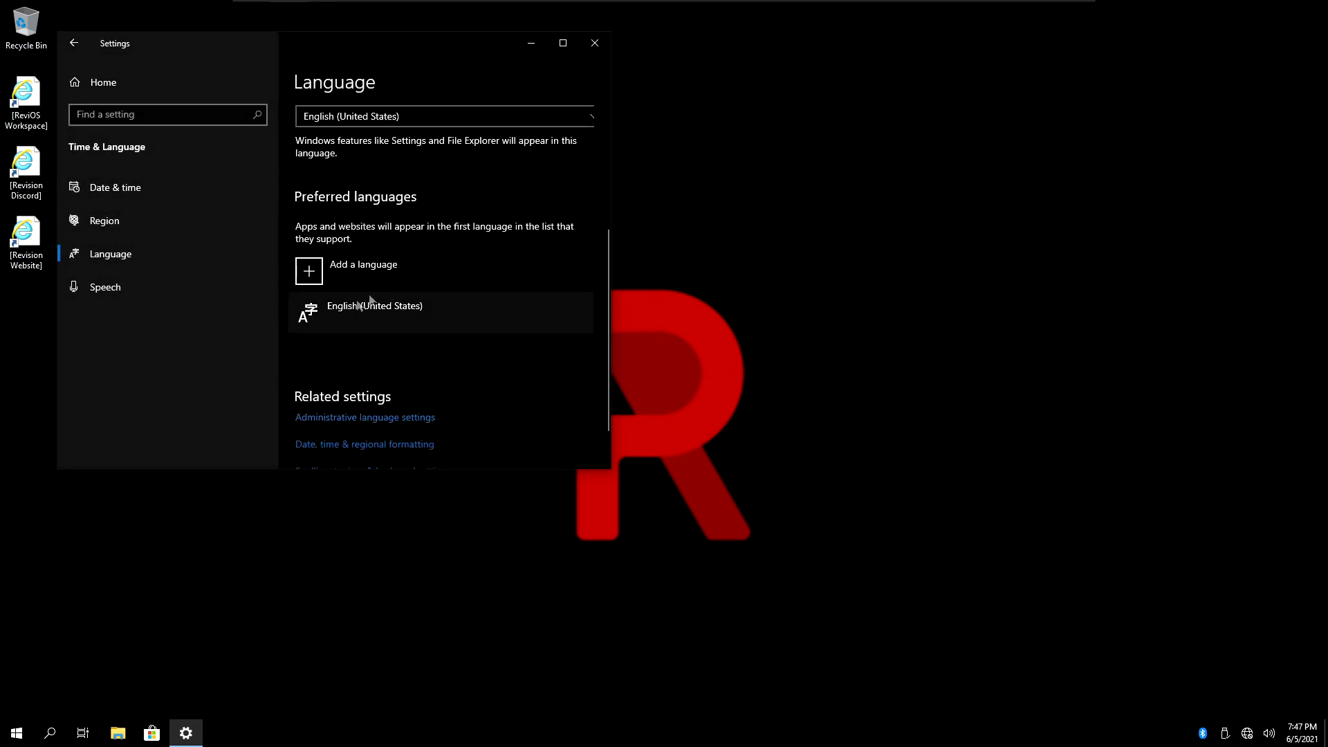
- Add the French AZERTY keyboard to English (United States)
{"action": "left_click", "coordinate": [409, 325]}
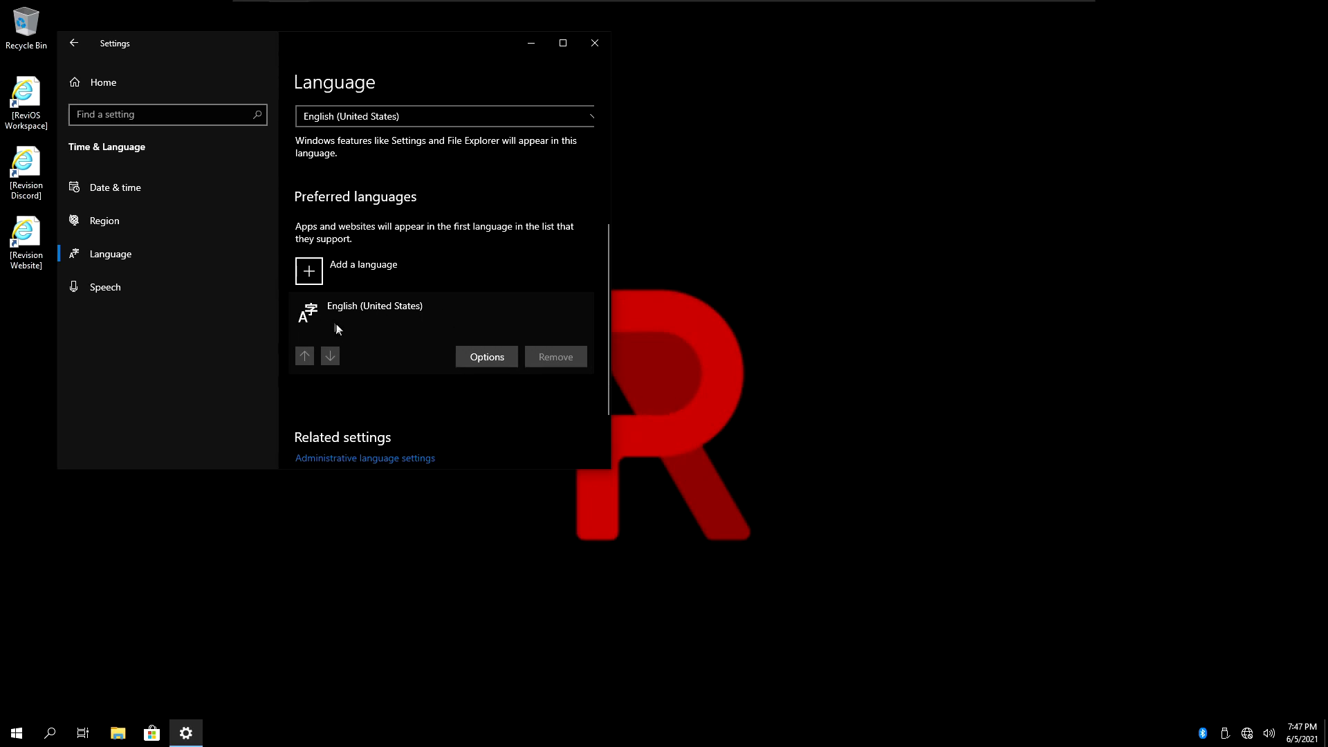
{"action": "left_click", "coordinate": [487, 360]}
{"action": "scroll", "coordinate": [166, 415], "scroll_direction": "down", "scroll_amount": 3}
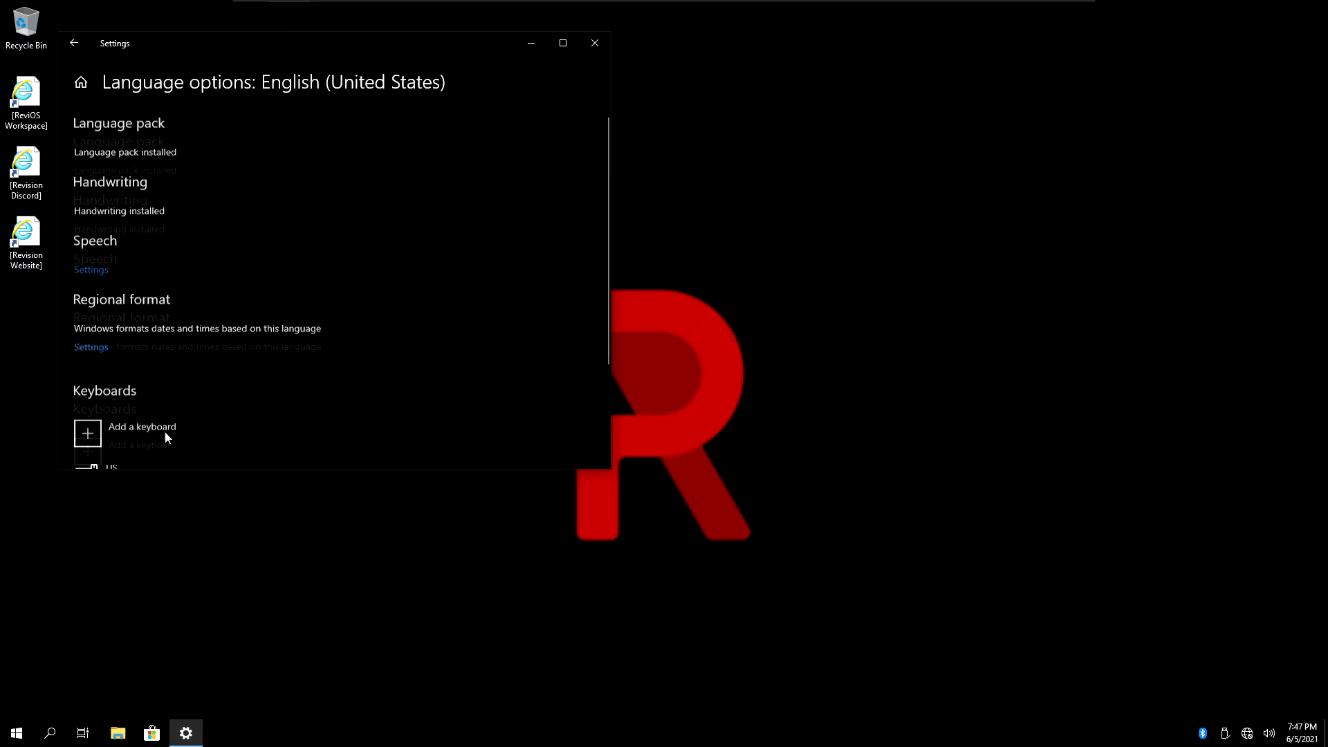
{"action": "left_click", "coordinate": [172, 336]}
{"action": "scroll", "coordinate": [222, 264], "scroll_direction": "down", "scroll_amount": 5}
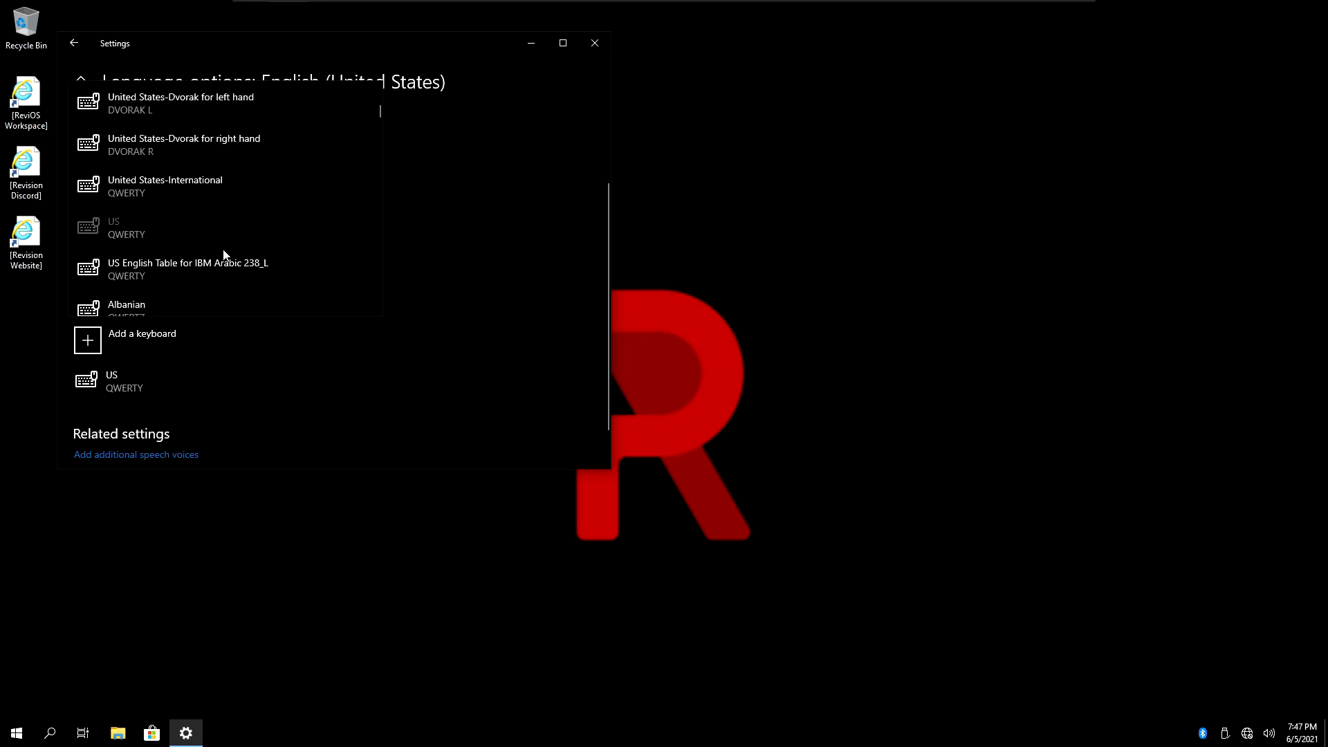
{"action": "scroll", "coordinate": [209, 202], "scroll_direction": "down", "scroll_amount": 5}
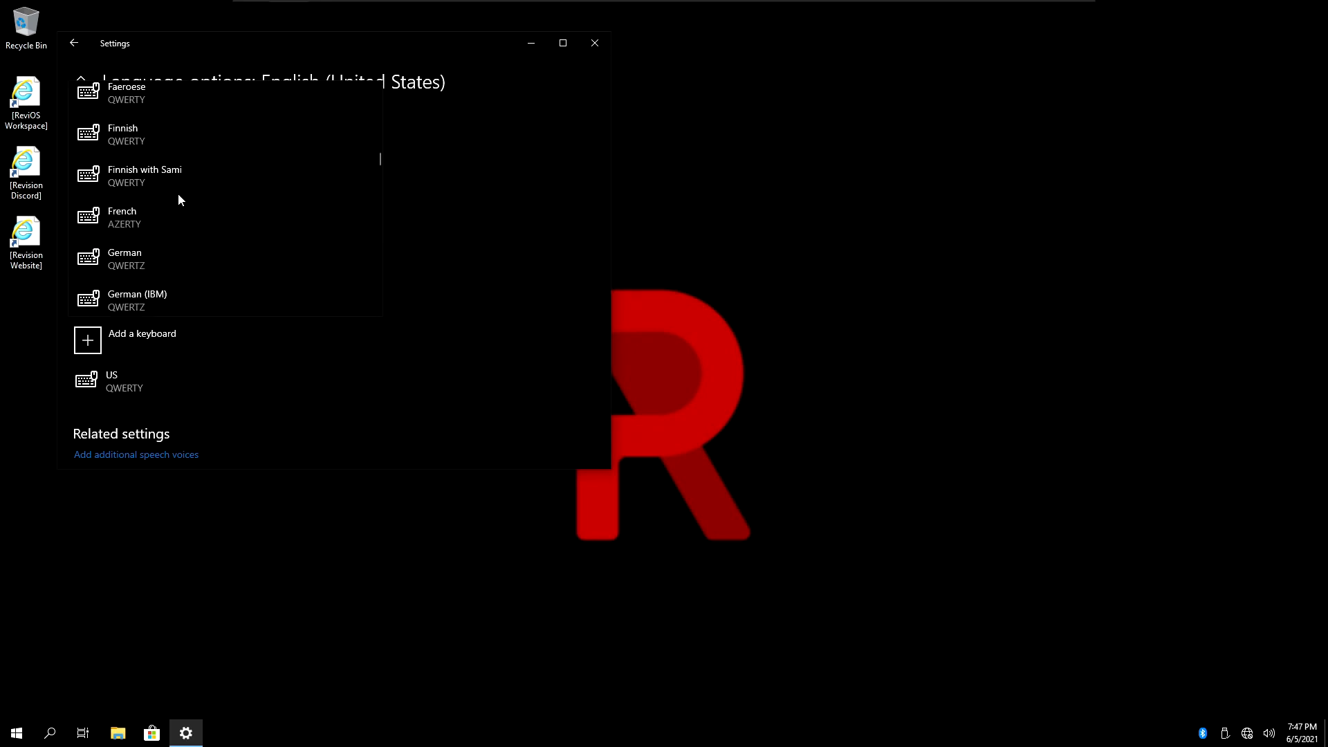
{"action": "left_click", "coordinate": [135, 216]}
- Remove the US QWERTY keyboard and close Settings
{"action": "left_click", "coordinate": [148, 291]}
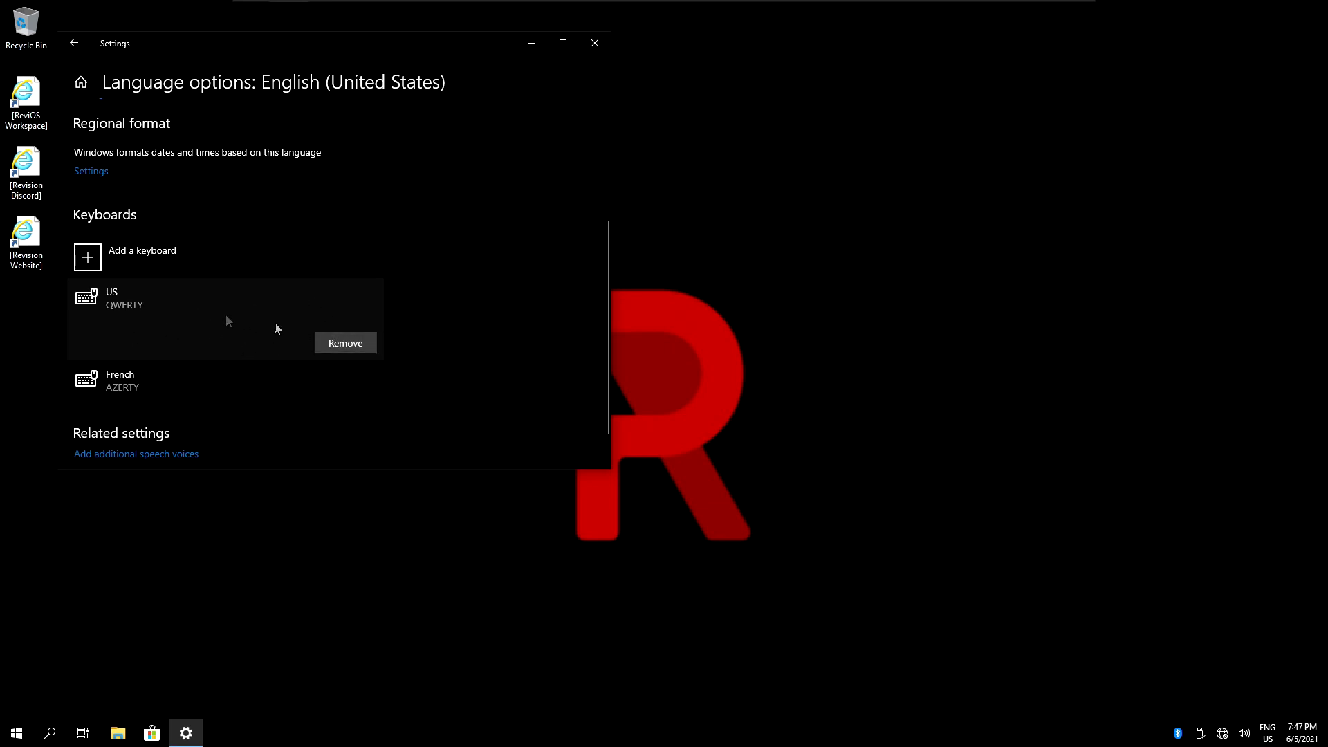
{"action": "left_click", "coordinate": [345, 343]}
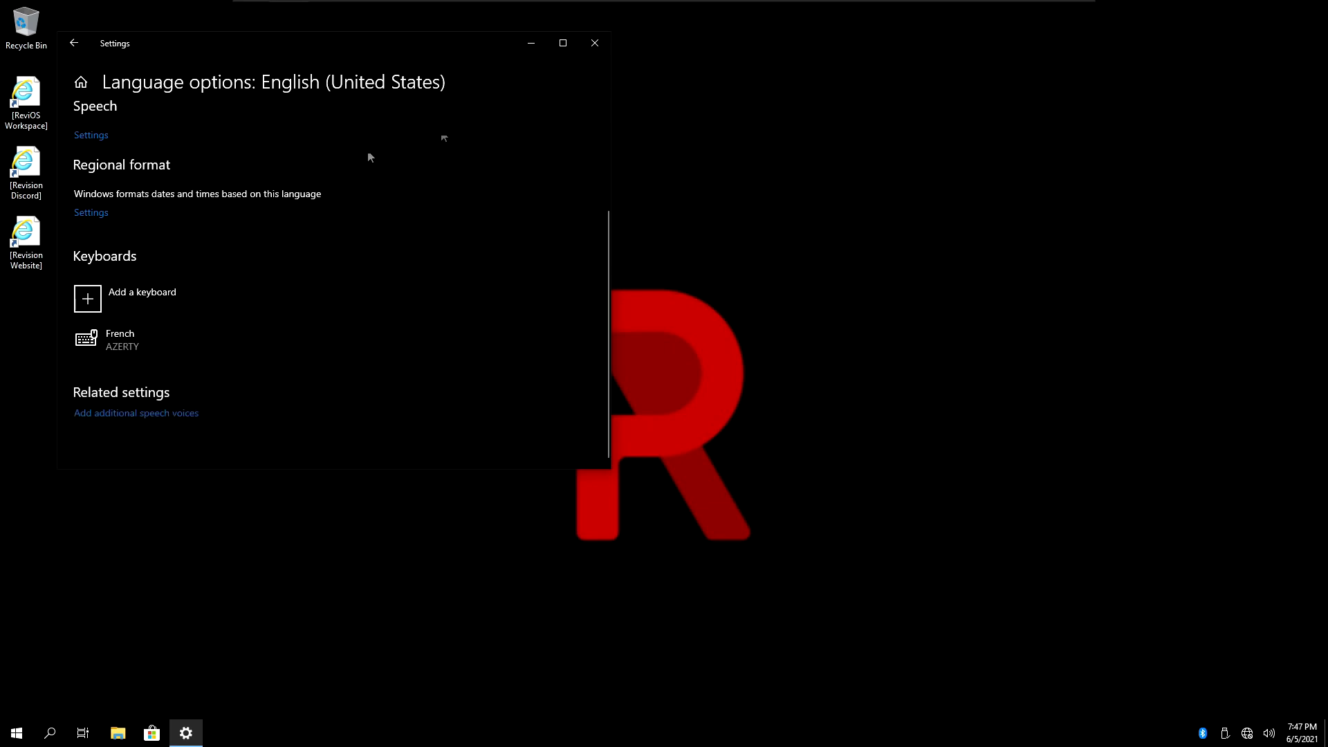
{"action": "left_click", "coordinate": [595, 43]}
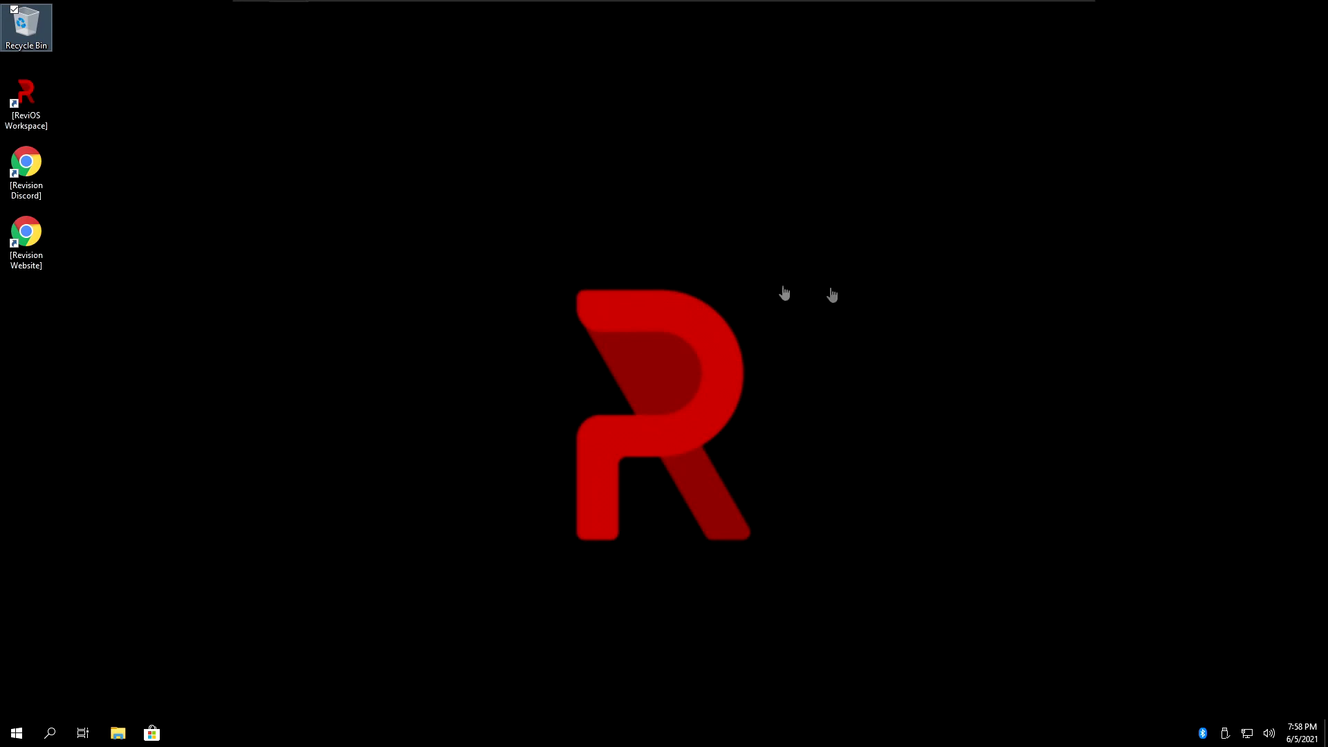
- Launch Settings from Start, maximize its window, and open the Activation page
{"action": "left_click", "coordinate": [717, 279]}
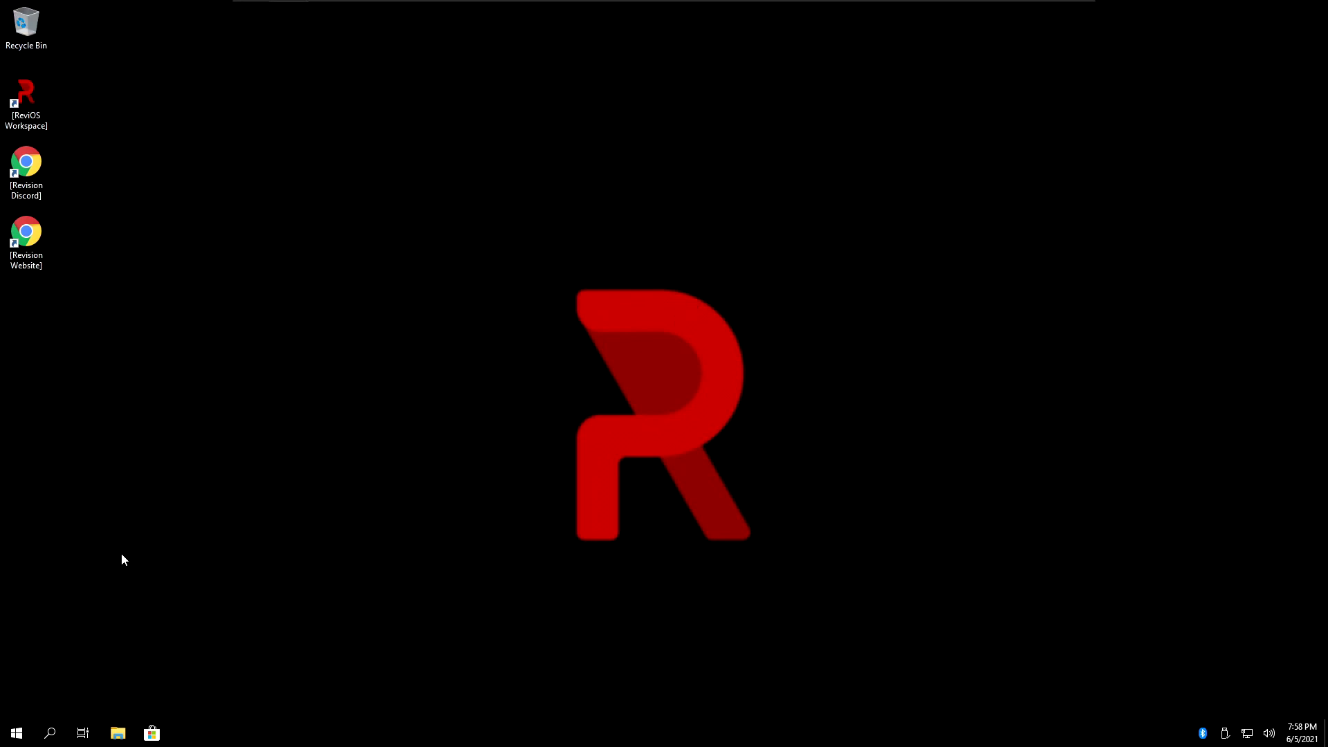
{"action": "left_click", "coordinate": [17, 733]}
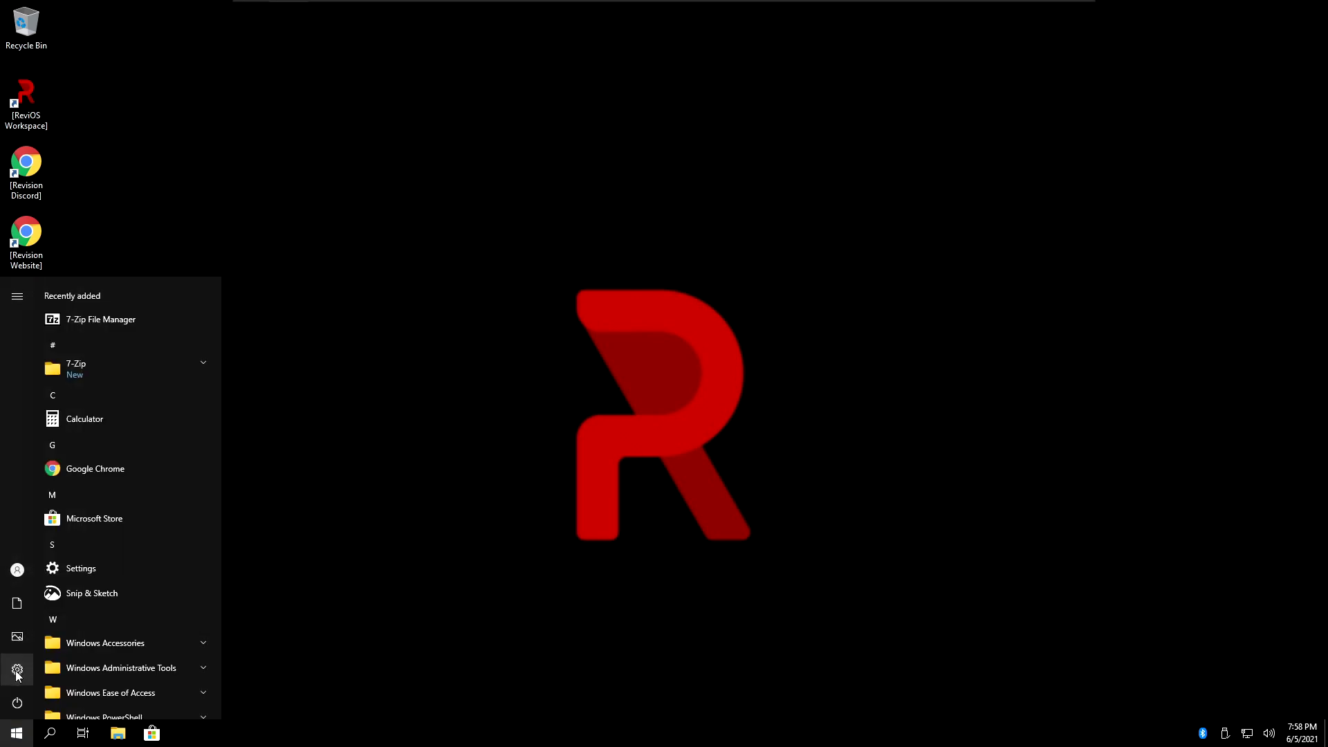
{"action": "left_click", "coordinate": [17, 670]}
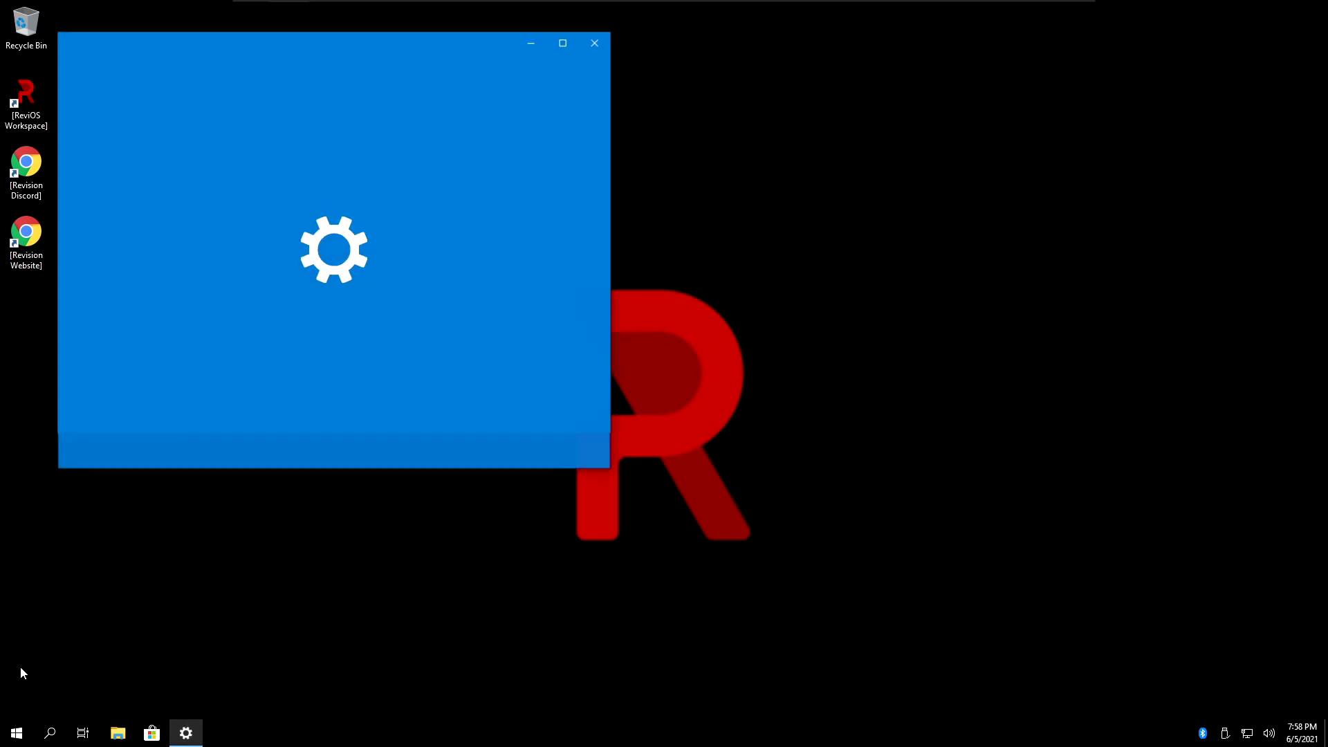
{"action": "scroll", "coordinate": [429, 235], "scroll_direction": "down", "scroll_amount": 2}
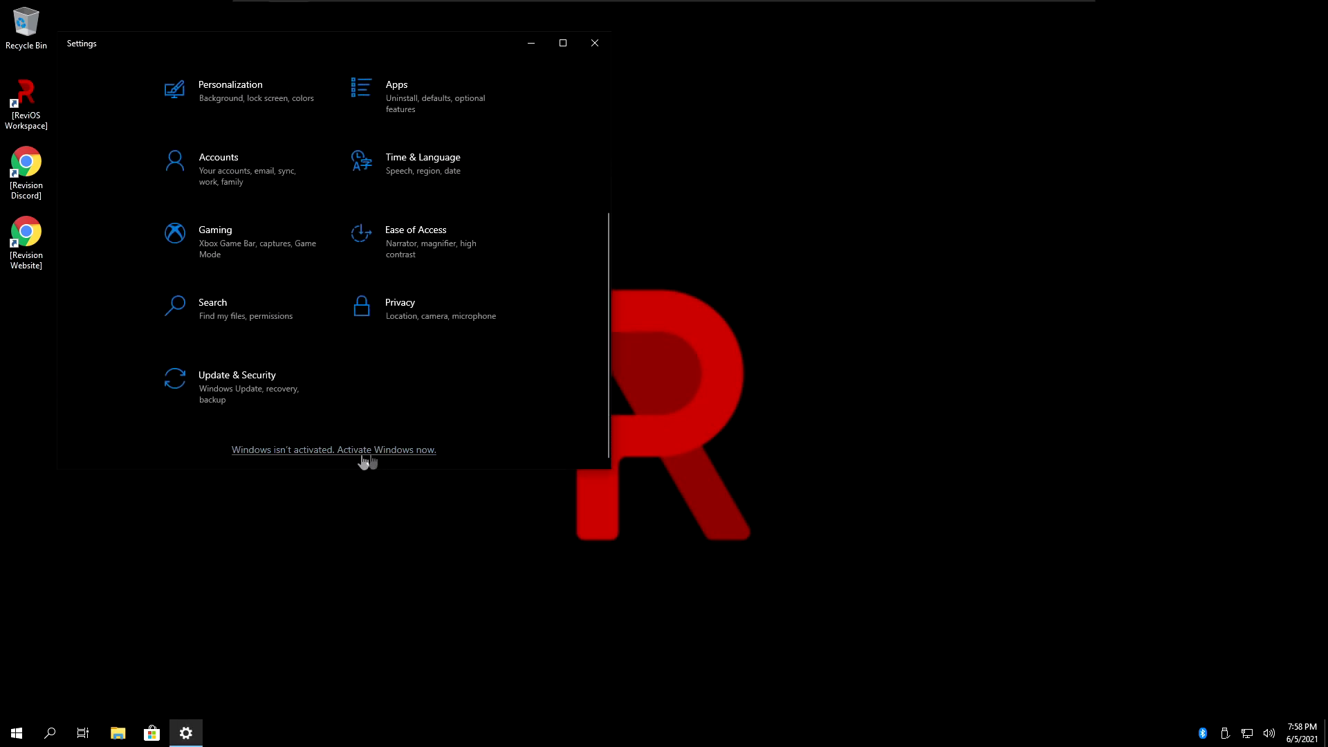
{"action": "double_click", "coordinate": [503, 47]}
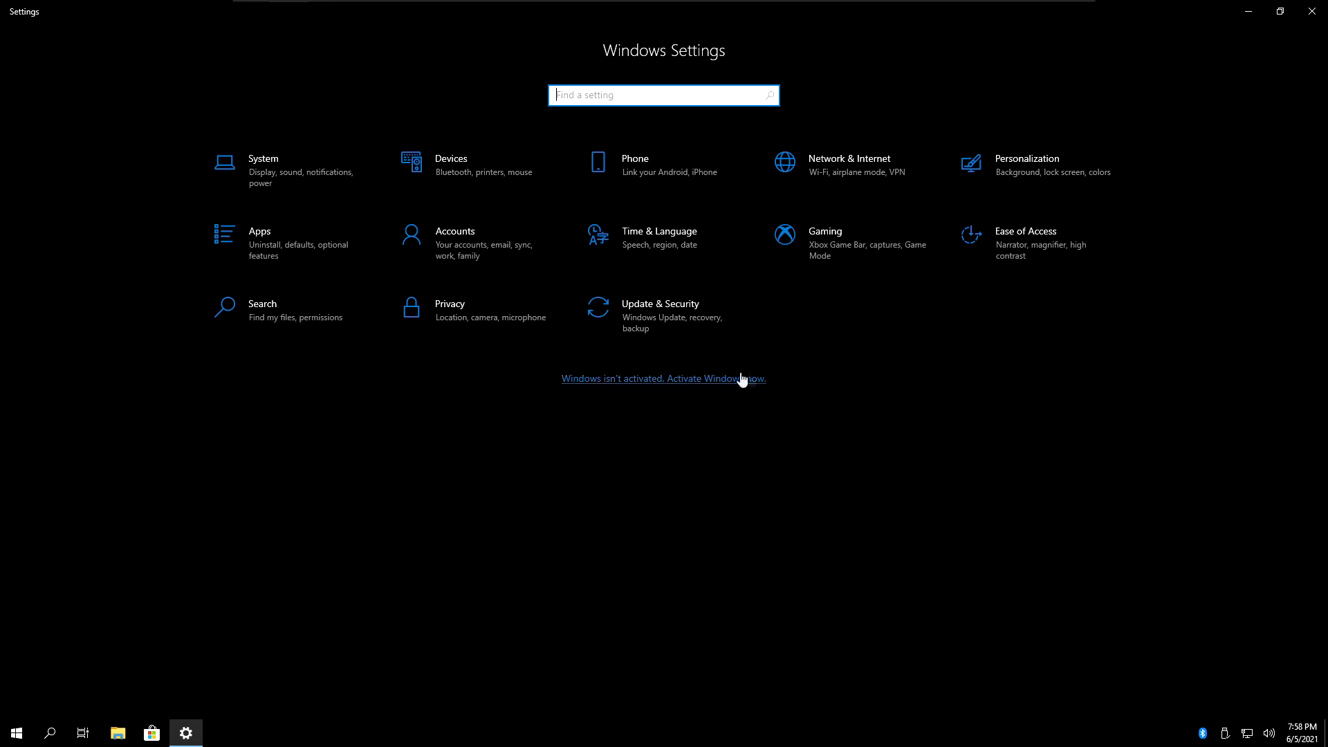
{"action": "left_click", "coordinate": [654, 385]}
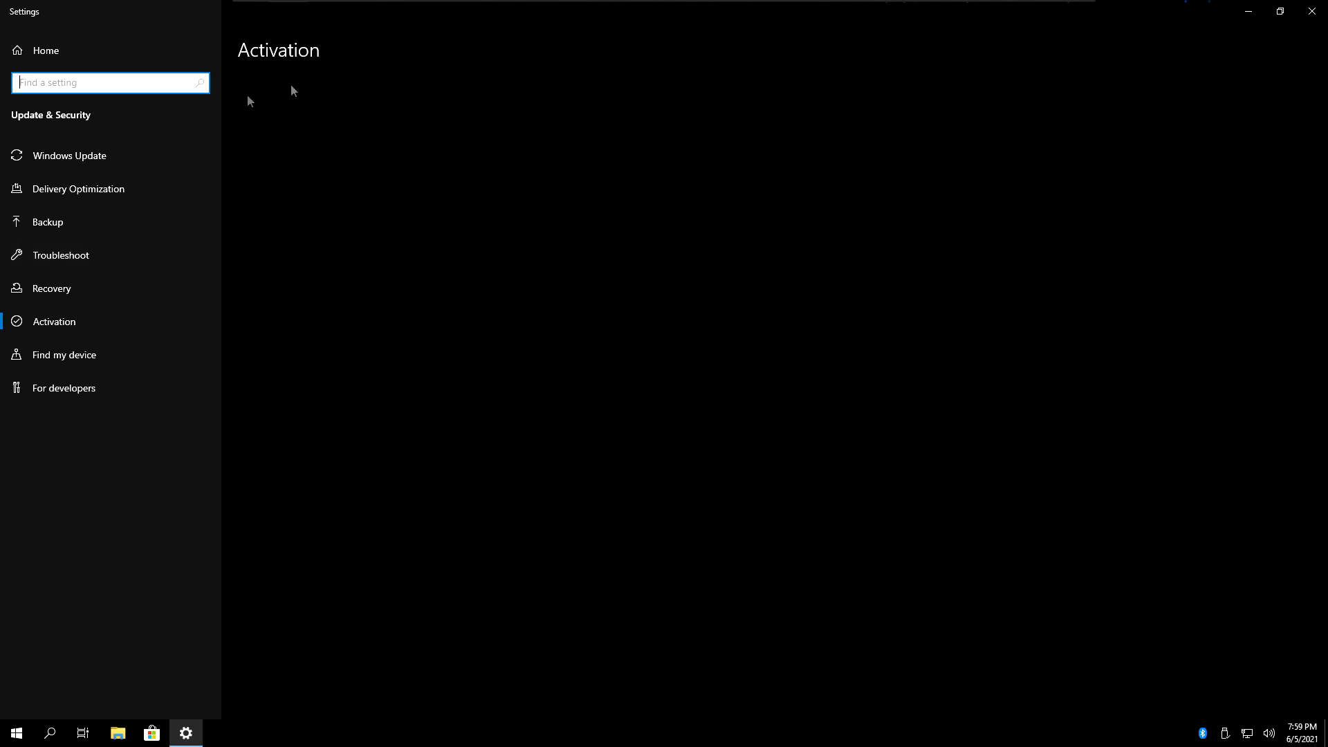
- View the Activation page, restore Settings to a smaller window, then close it
{"action": "left_click", "coordinate": [205, 329]}
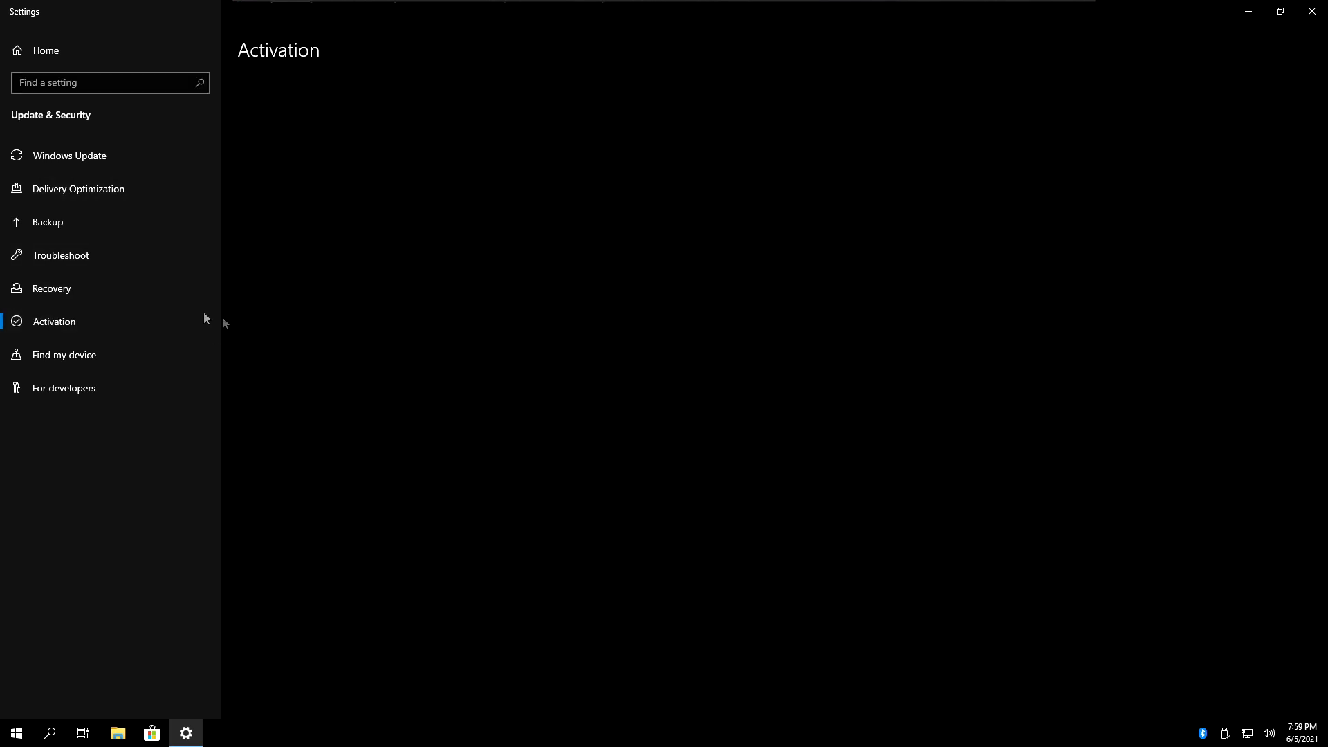
{"action": "left_click", "coordinate": [176, 294]}
{"action": "left_click", "coordinate": [169, 313]}
{"action": "left_click_drag", "start_coordinate": [810, 40], "coordinate": [734, 136]}
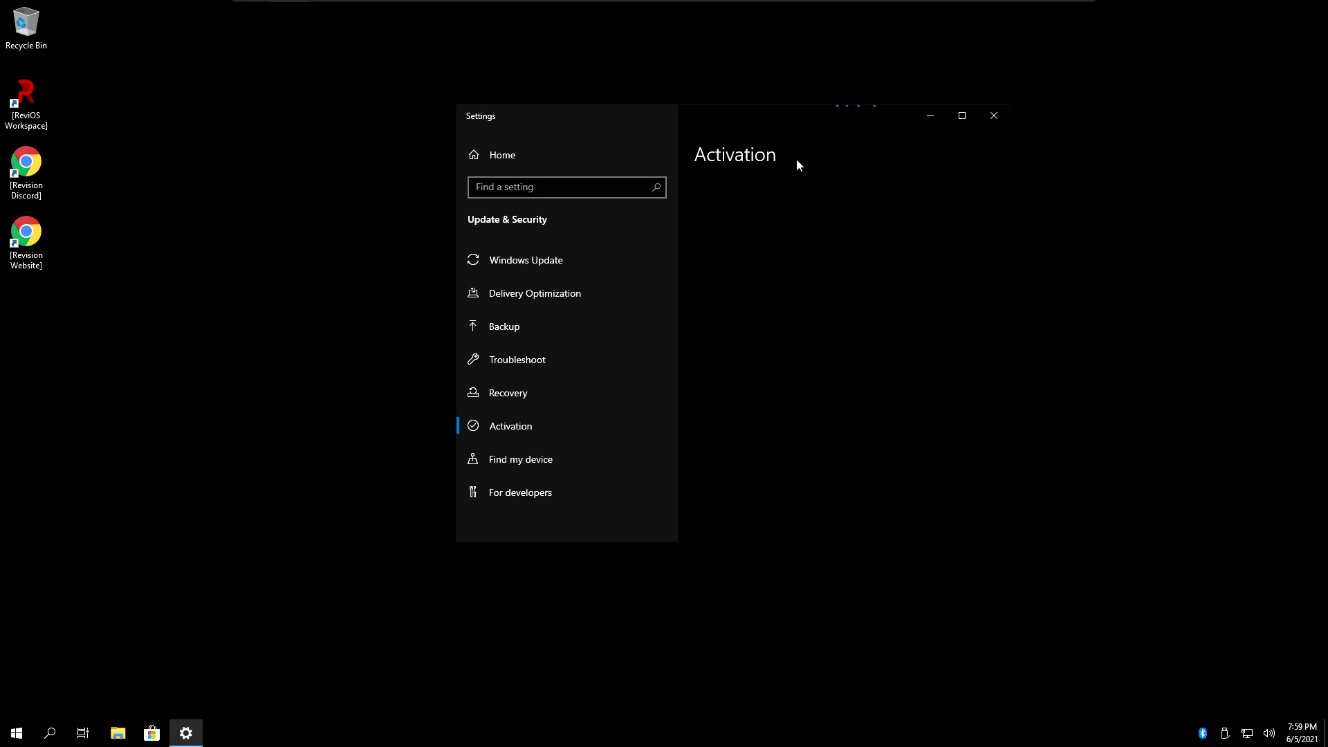
{"action": "left_click", "coordinate": [994, 115]}
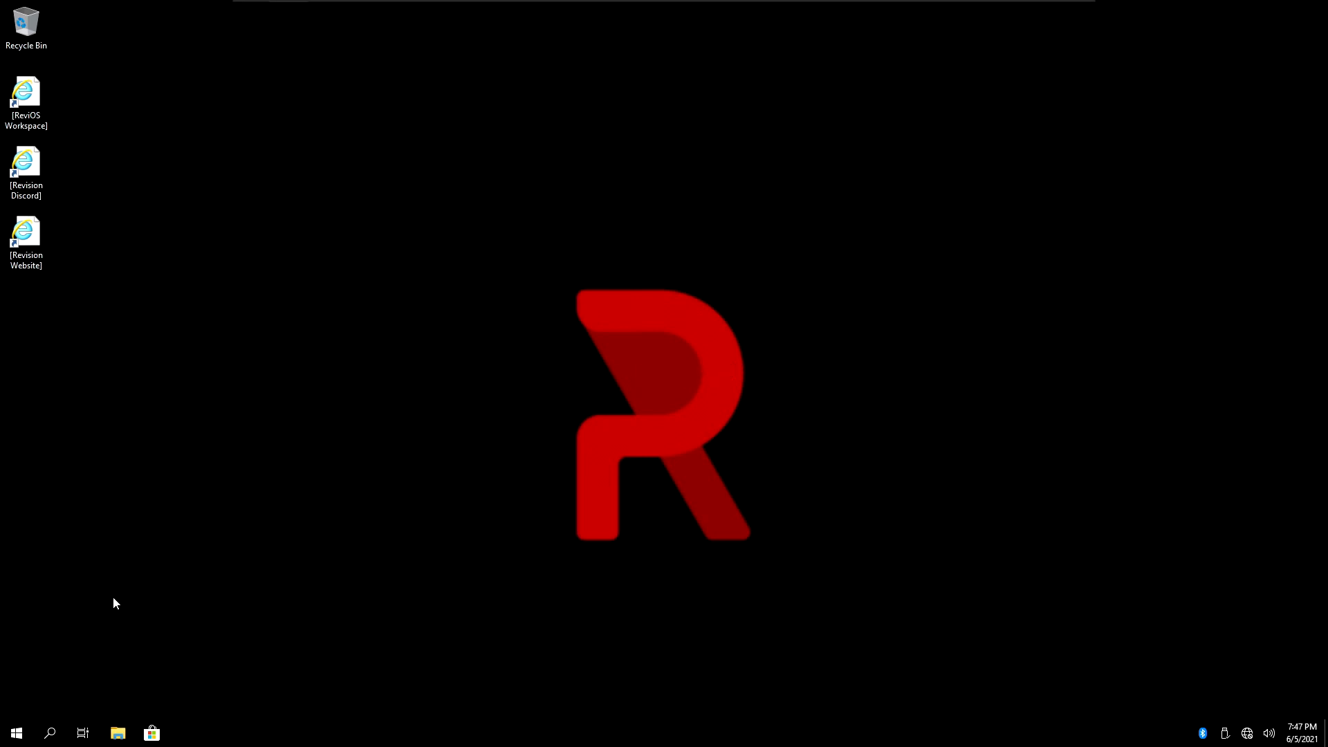
- Search 'chrome' from the ReviOS Workspace page and open the Chrome for Desktop result
{"action": "double_click", "coordinate": [43, 112]}
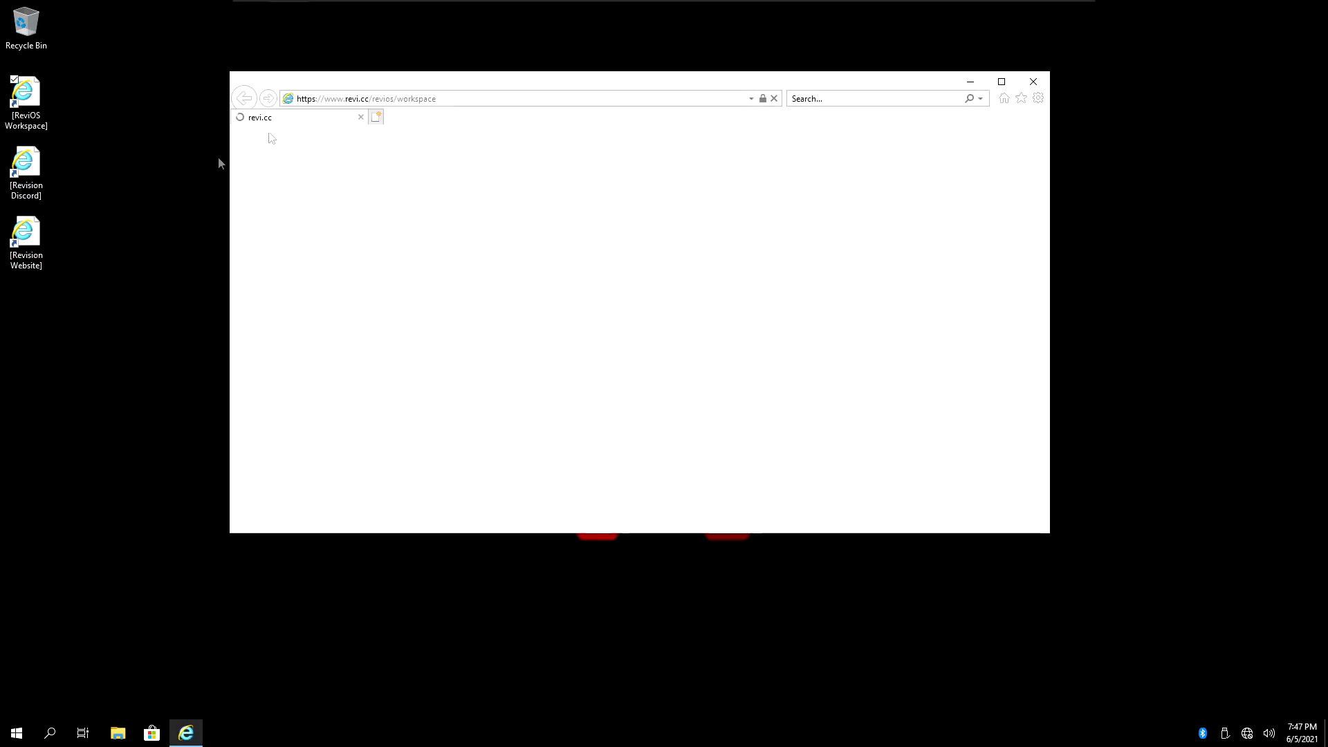
{"action": "left_click", "coordinate": [448, 98]}
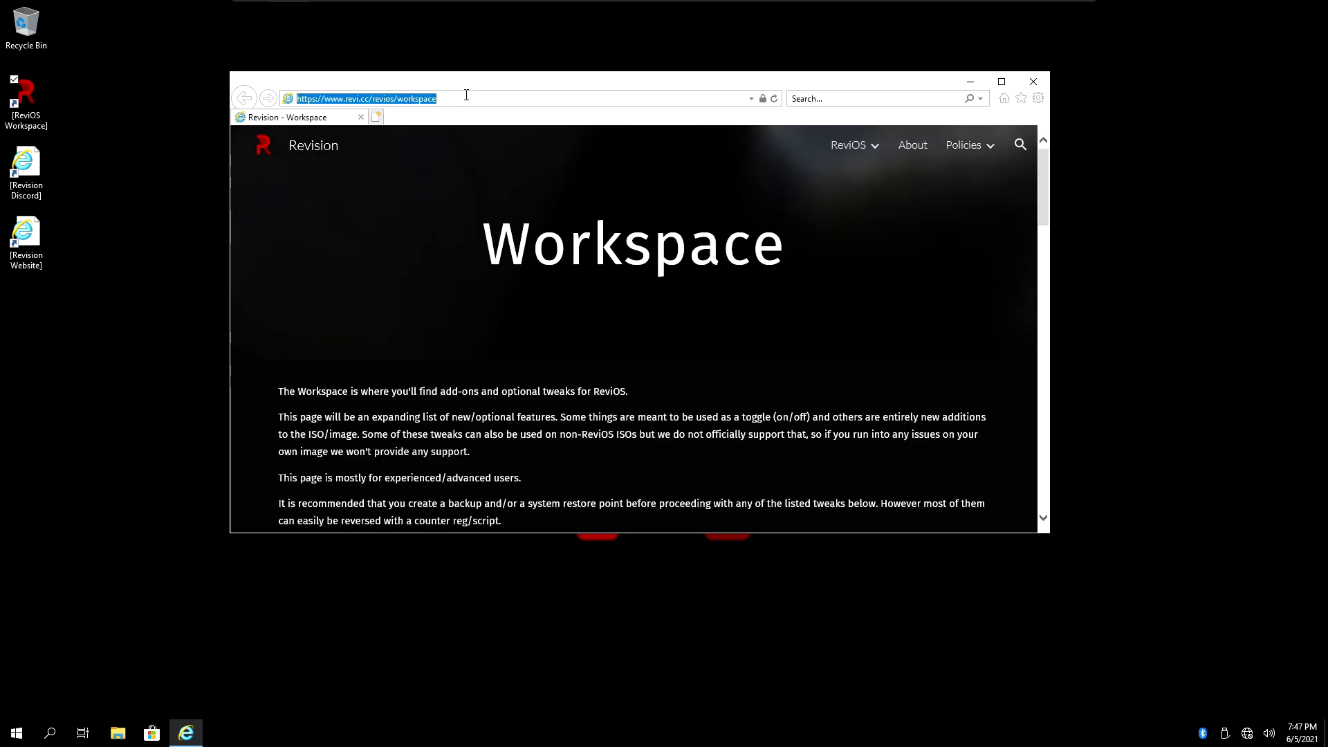
{"action": "type", "text": "chrome"}
{"action": "key", "text": "Return"}
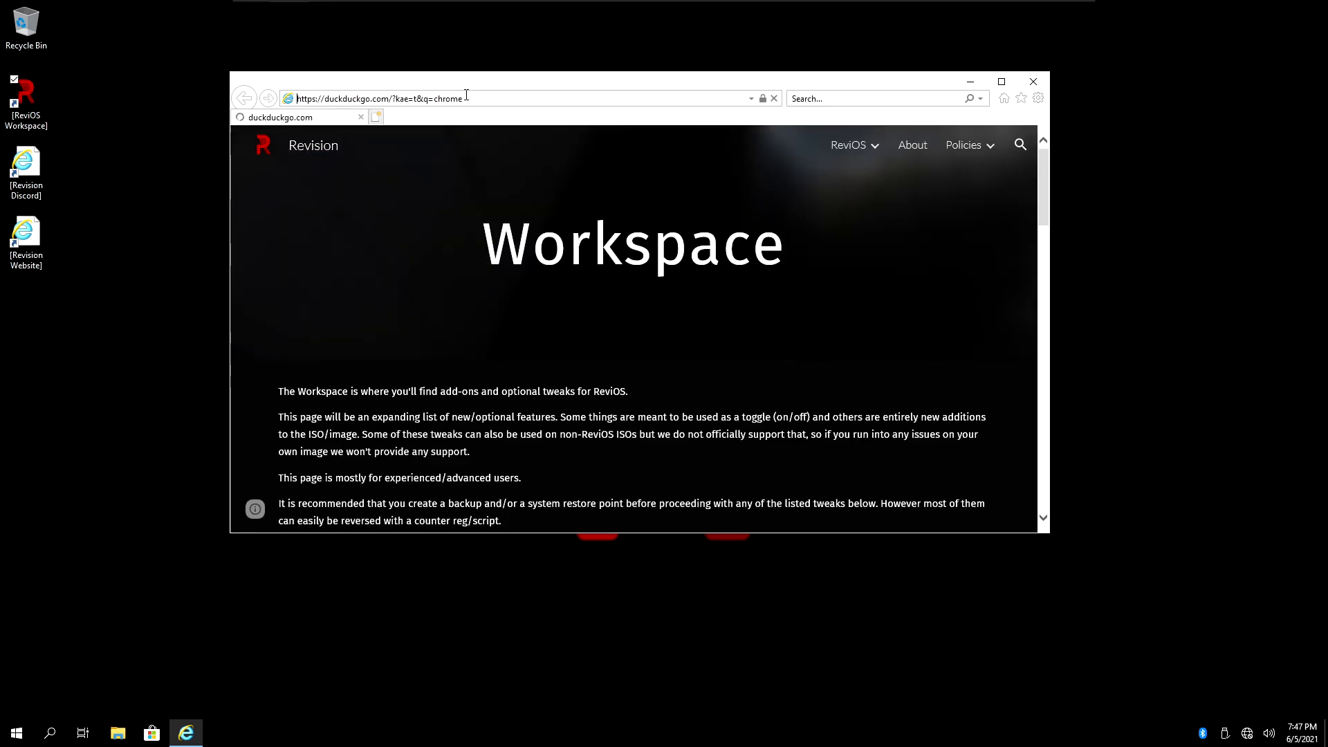
{"action": "scroll", "coordinate": [443, 250], "scroll_direction": "down", "scroll_amount": 1}
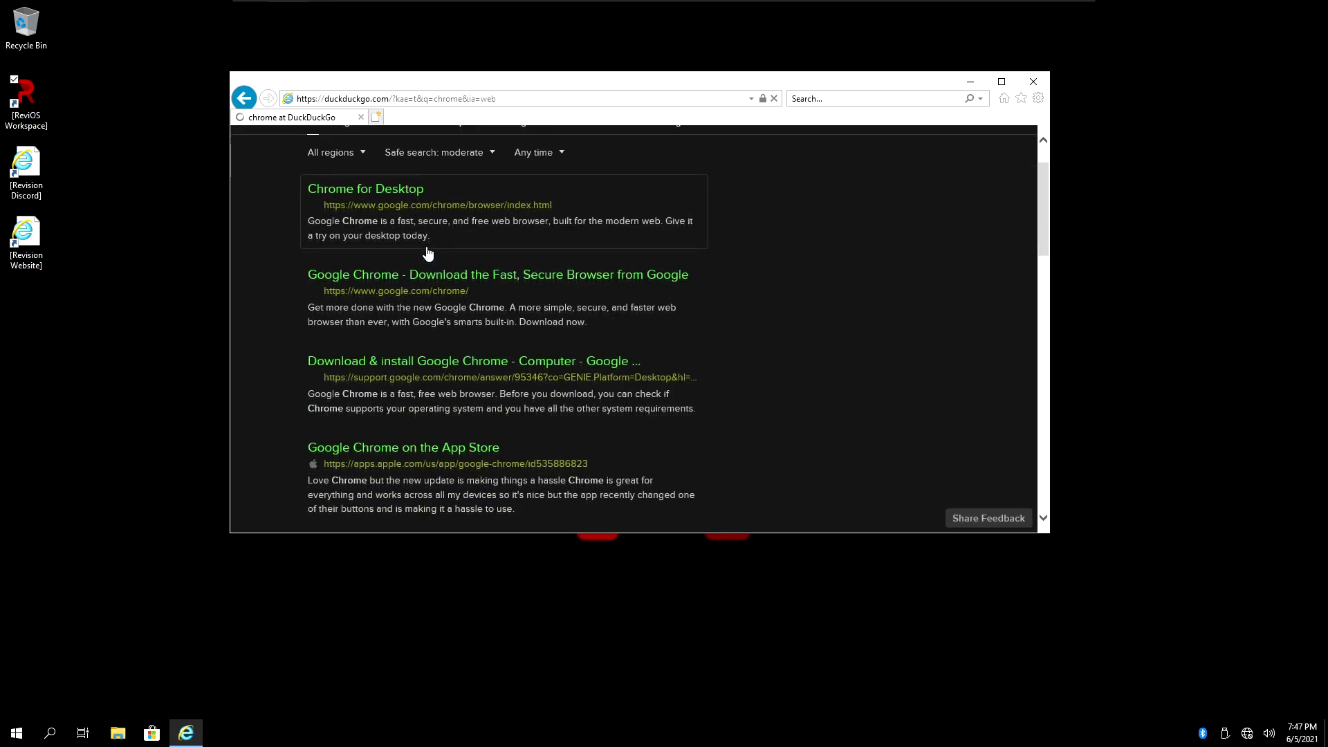
{"action": "left_click", "coordinate": [427, 249]}
- Download ChromeSetup.exe to the desktop and run it
{"action": "left_click", "coordinate": [631, 395]}
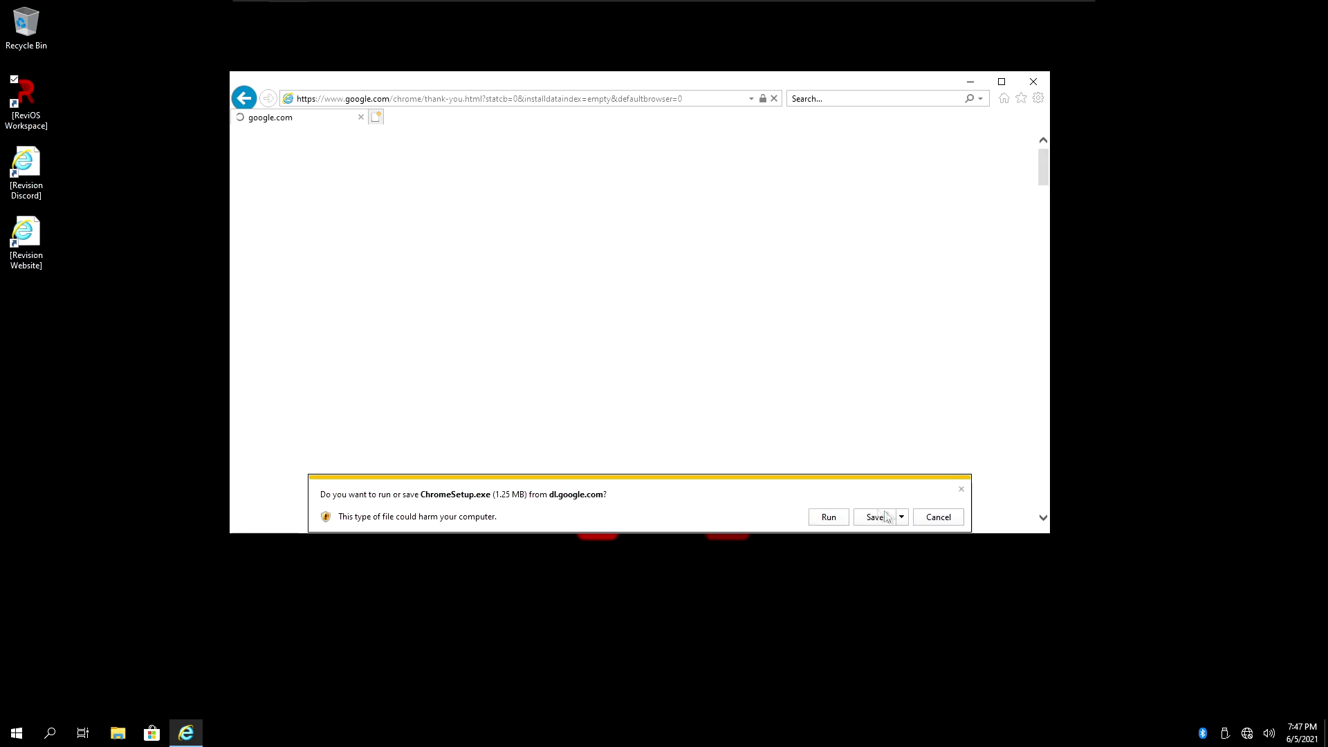
{"action": "left_click", "coordinate": [875, 516]}
{"action": "left_click", "coordinate": [954, 537]}
{"action": "left_click", "coordinate": [1033, 81]}
{"action": "double_click", "coordinate": [27, 304]}
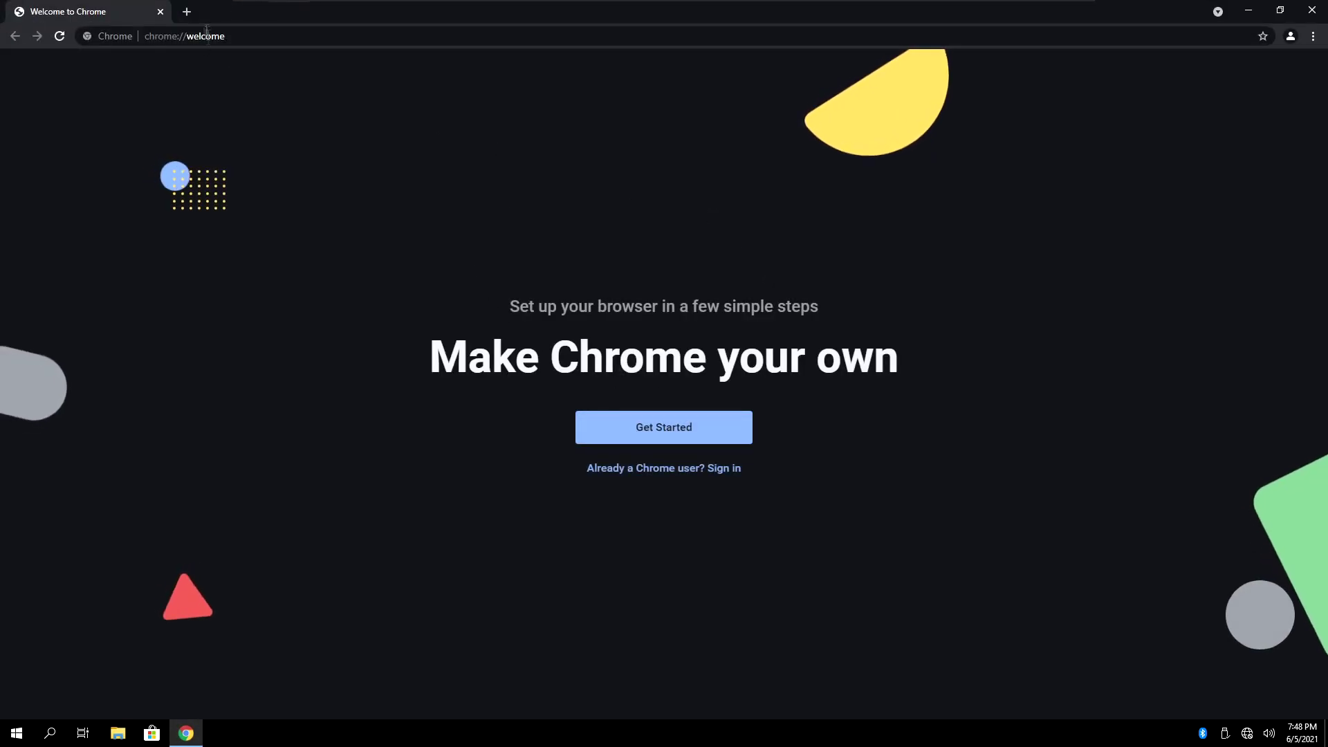
- Finish Chrome's welcome setup, skipping the background and making Chrome the default browser
{"action": "left_click", "coordinate": [664, 427]}
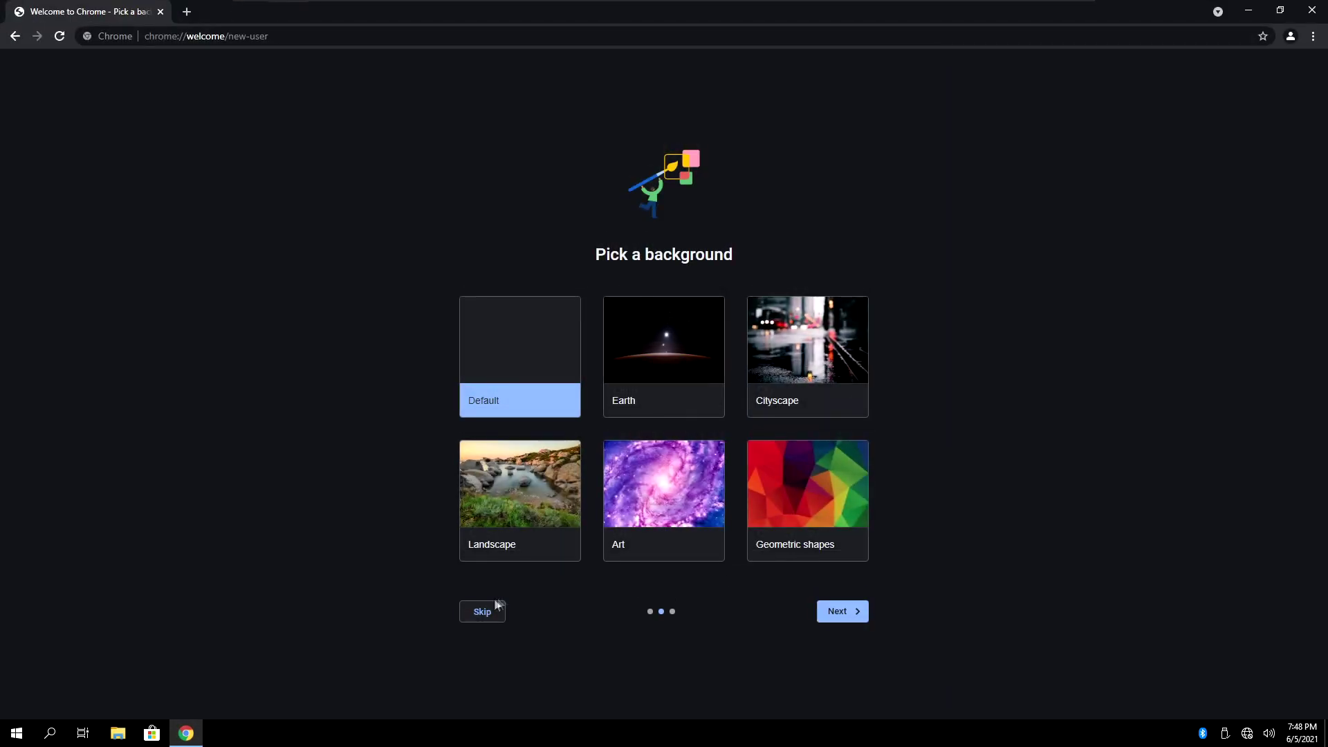
{"action": "left_click", "coordinate": [484, 608]}
{"action": "left_click", "coordinate": [776, 546]}
{"action": "left_click", "coordinate": [377, 428]}
{"action": "left_click", "coordinate": [594, 42]}
{"action": "left_click", "coordinate": [187, 12]}
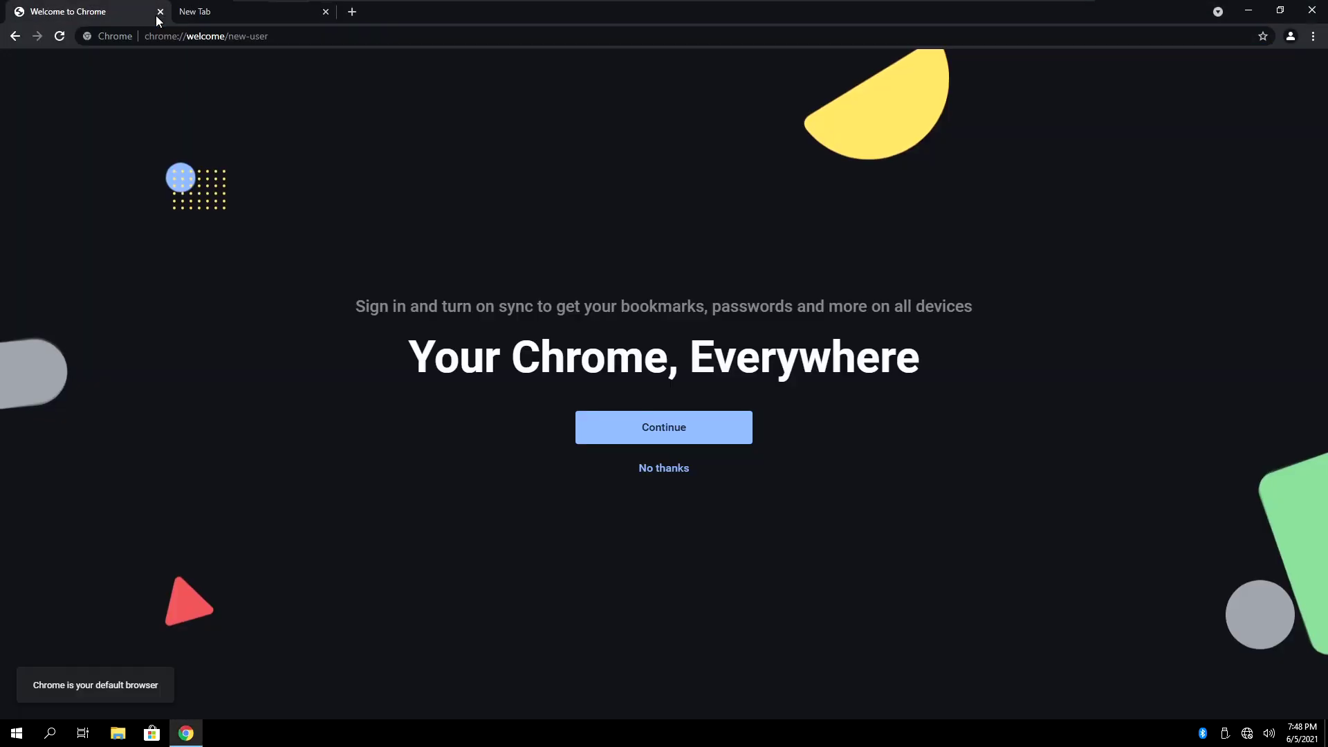
{"action": "left_click", "coordinate": [159, 12]}
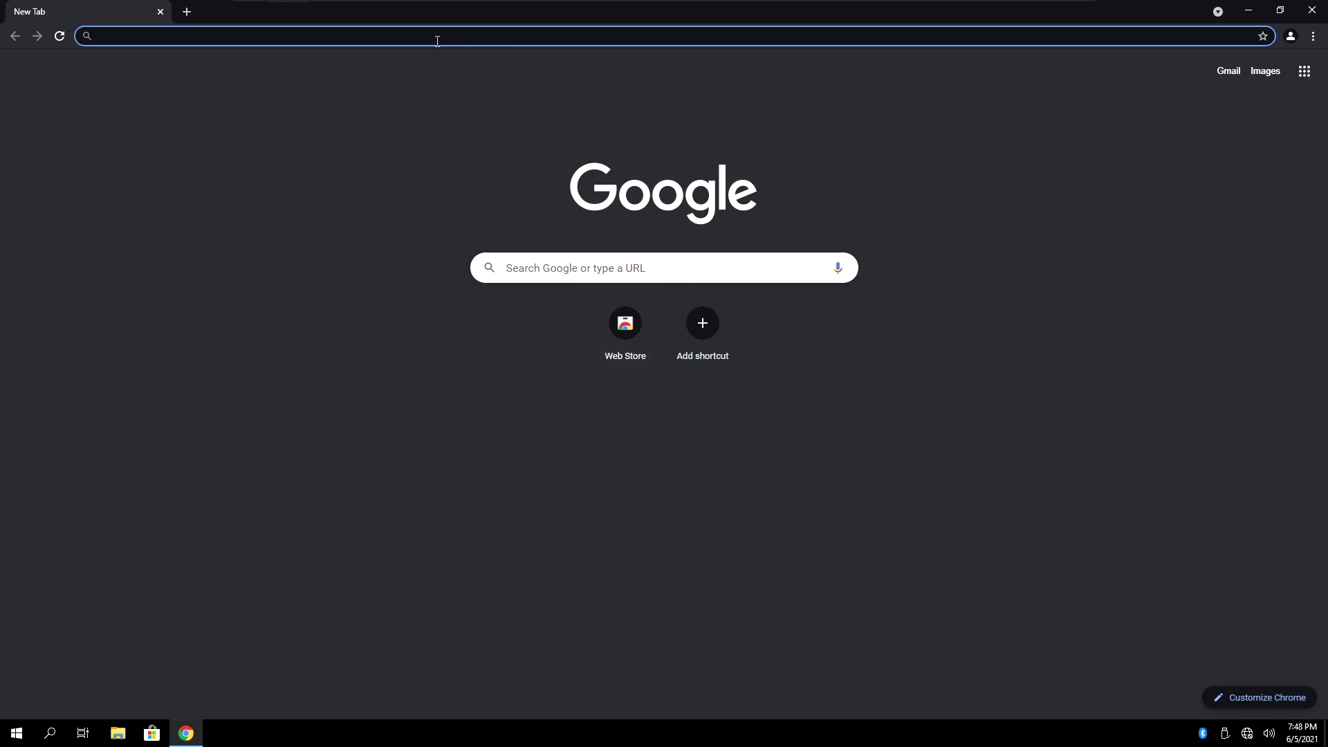
- Enter the GitHub profile URL that hosts Networkiconfix10
{"action": "type", "text": "github.com"}
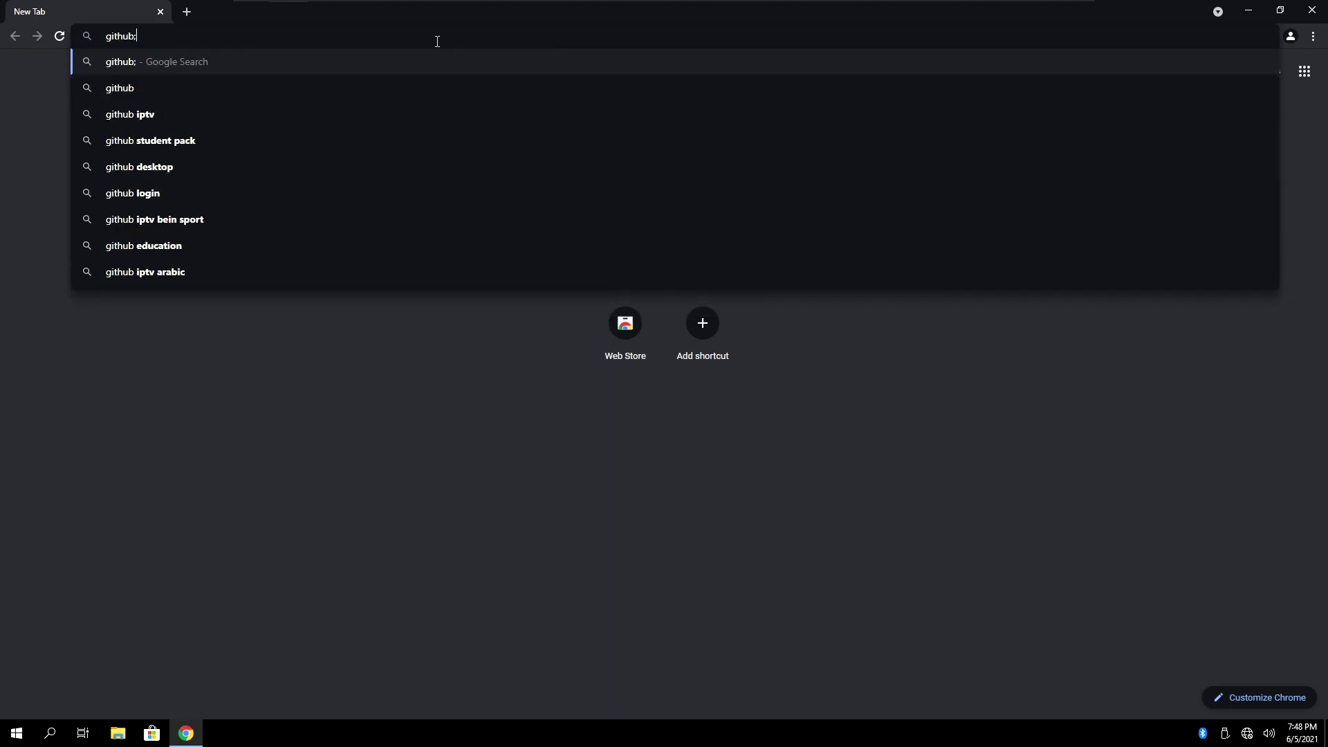
{"action": "key", "text": "BackSpace"}
{"action": "key", "text": "BackSpace"}
{"action": "key", "text": "BackSpace"}
{"action": "key", "text": "BackSpace"}
{"action": "type", "text": ".com/"}
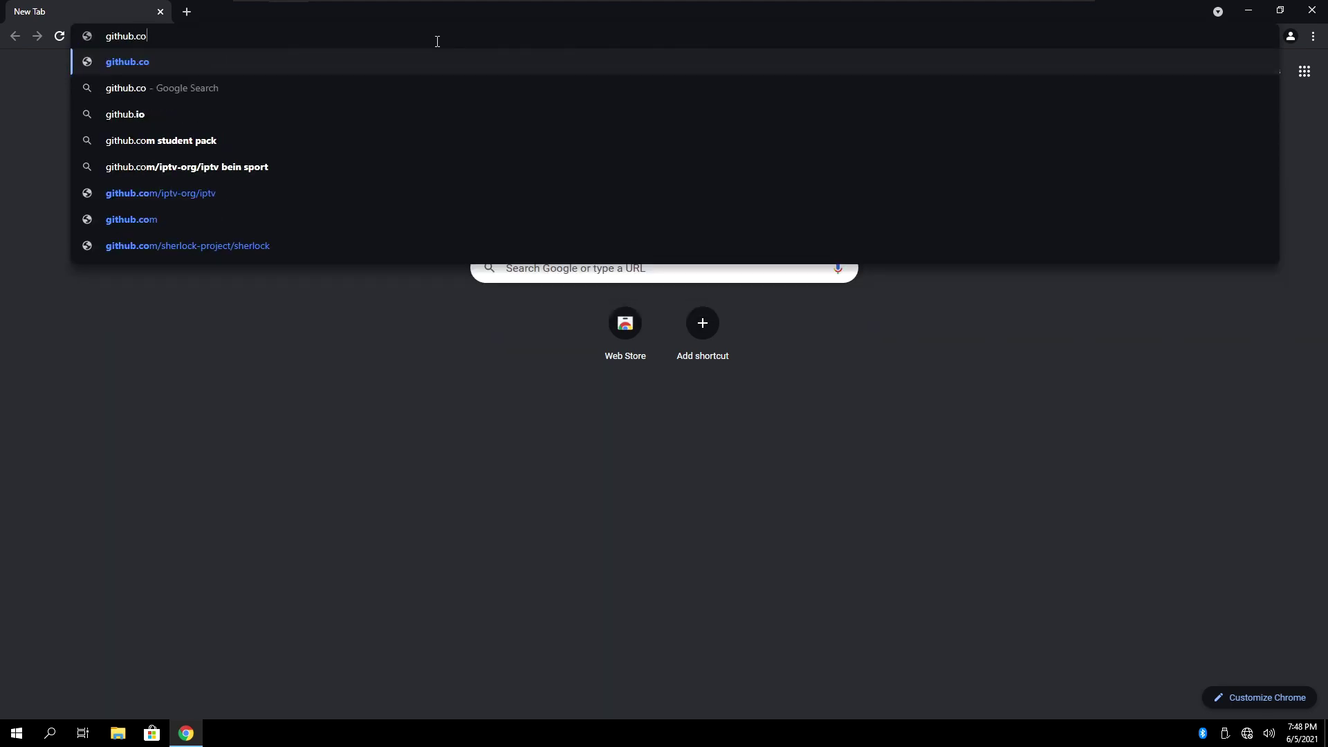
{"action": "type", "text": "cyanidexd"}
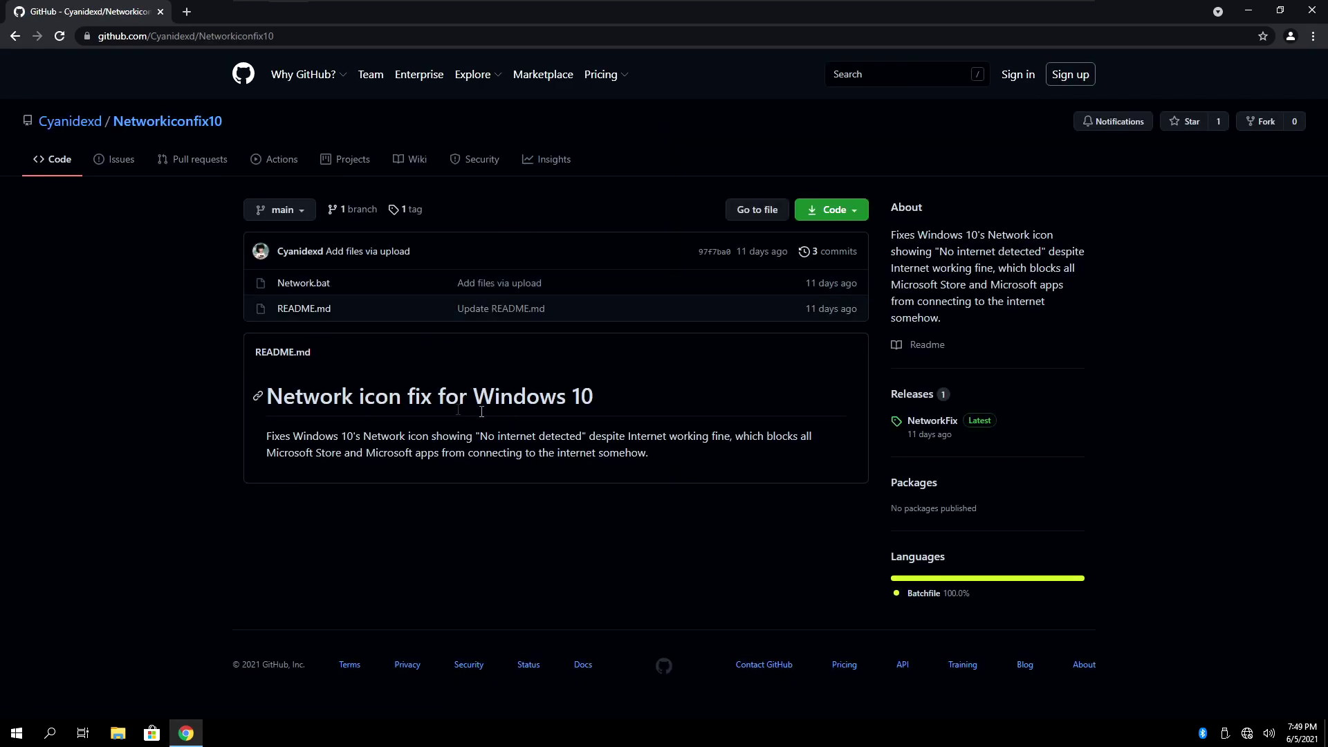
- Download Network.bat from the NetworkFix release and keep it despite the warning
{"action": "left_click", "coordinate": [933, 432]}
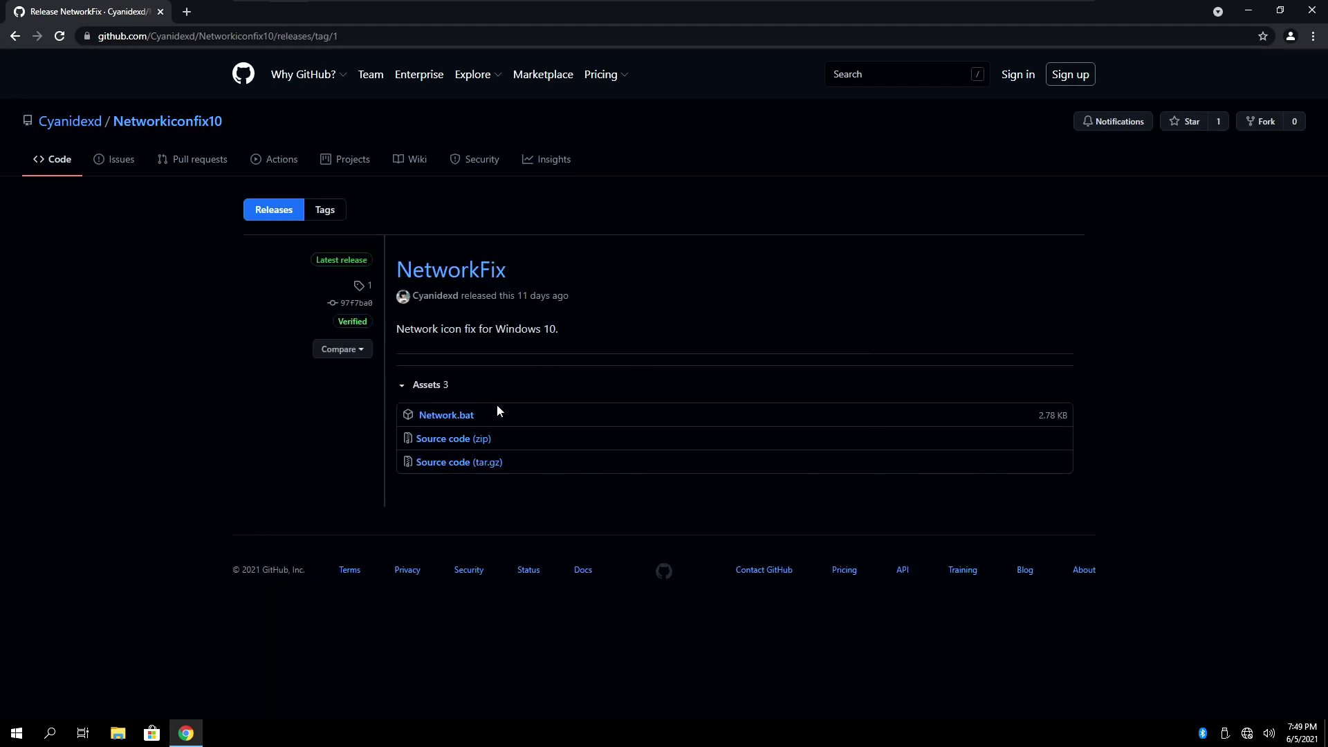
{"action": "left_click", "coordinate": [462, 418]}
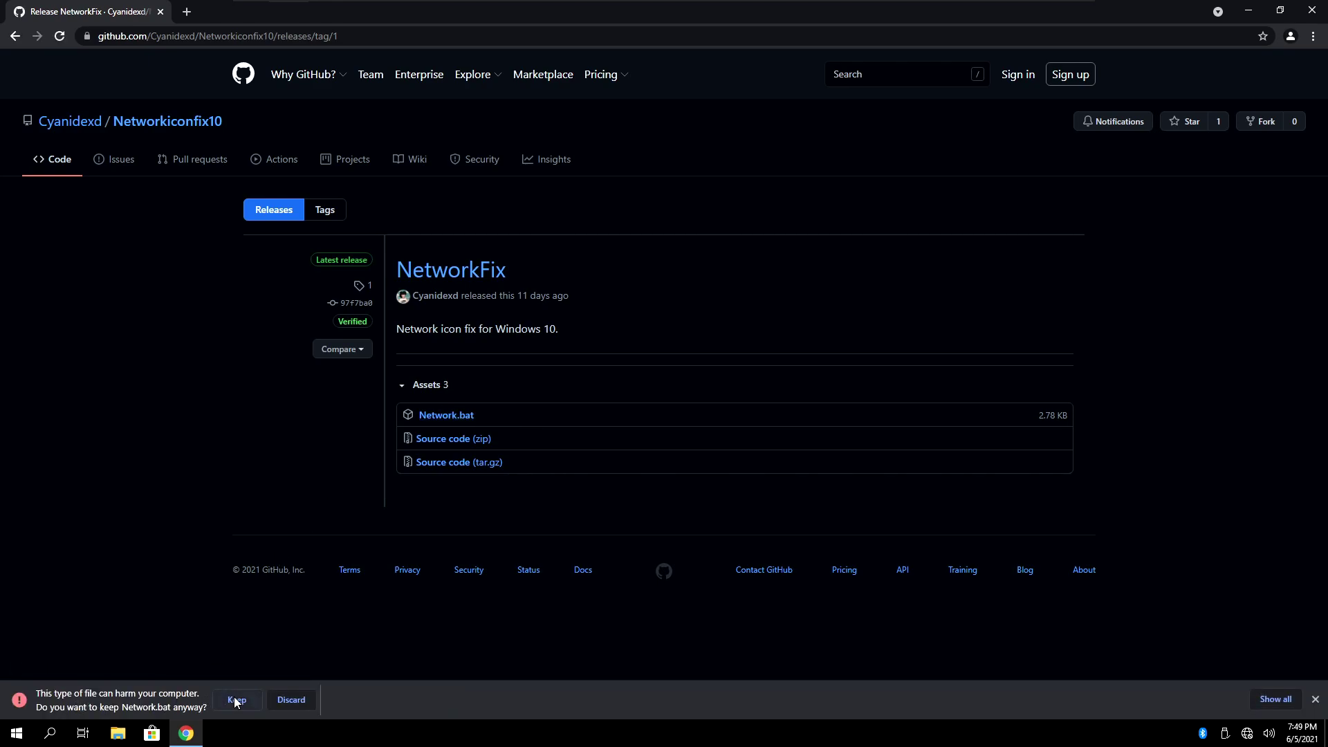
{"action": "left_click", "coordinate": [236, 700]}
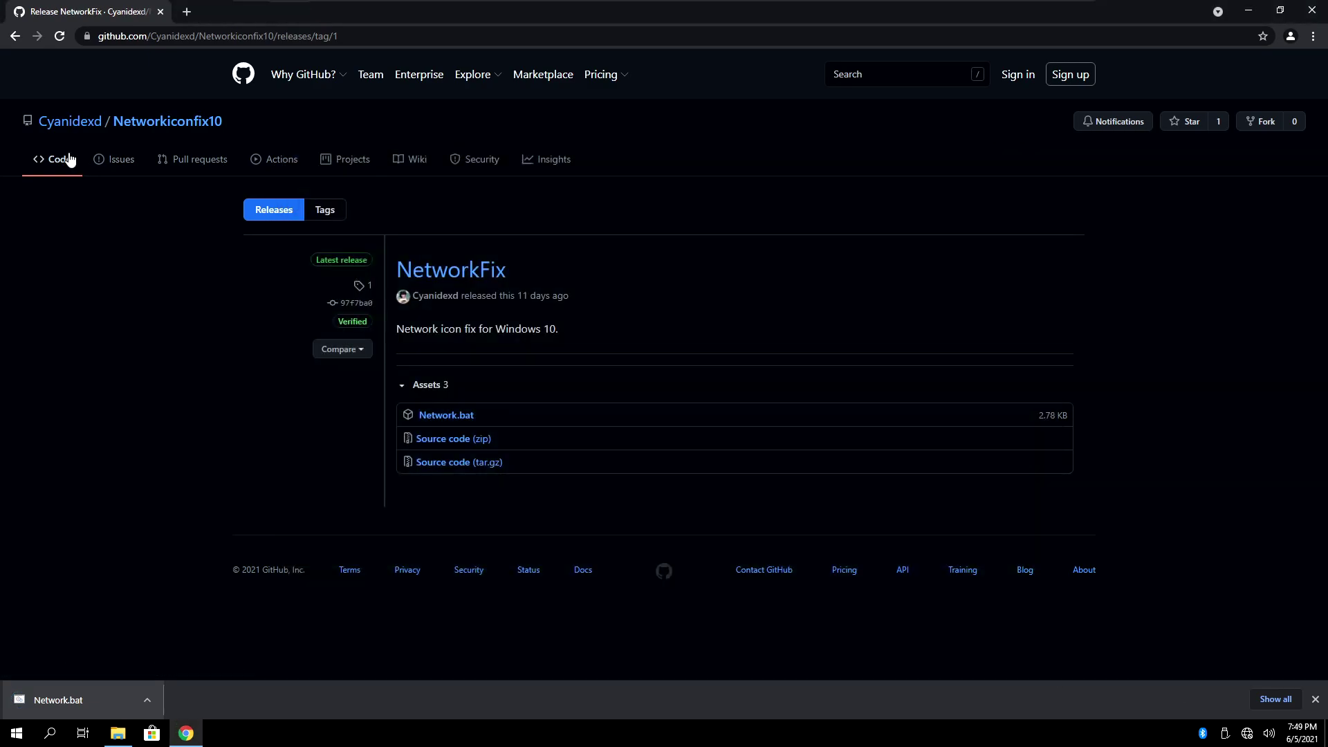
- Read the Network.bat script, then open the downloaded file as text in a new tab
{"action": "left_click", "coordinate": [69, 159]}
{"action": "left_click", "coordinate": [297, 284]}
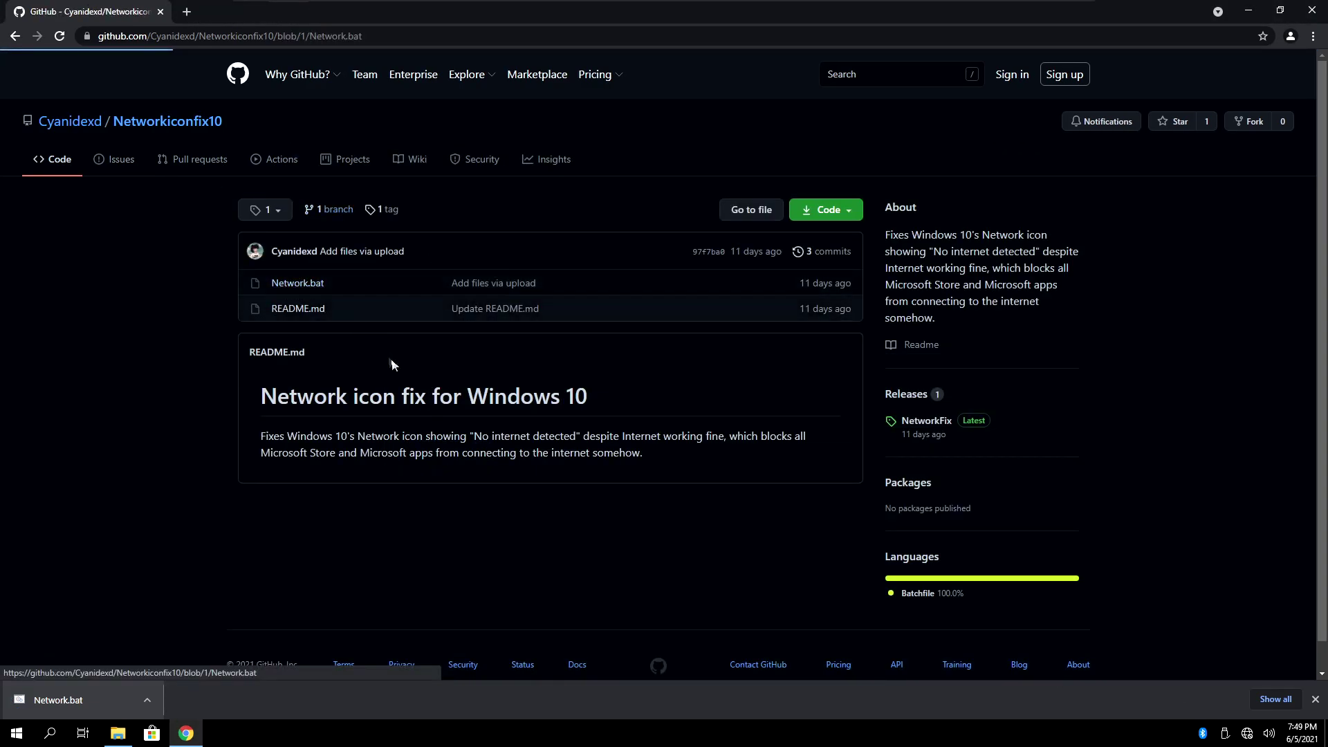
{"action": "scroll", "coordinate": [415, 407], "scroll_direction": "down", "scroll_amount": 4}
{"action": "scroll", "coordinate": [325, 477], "scroll_direction": "up", "scroll_amount": 2}
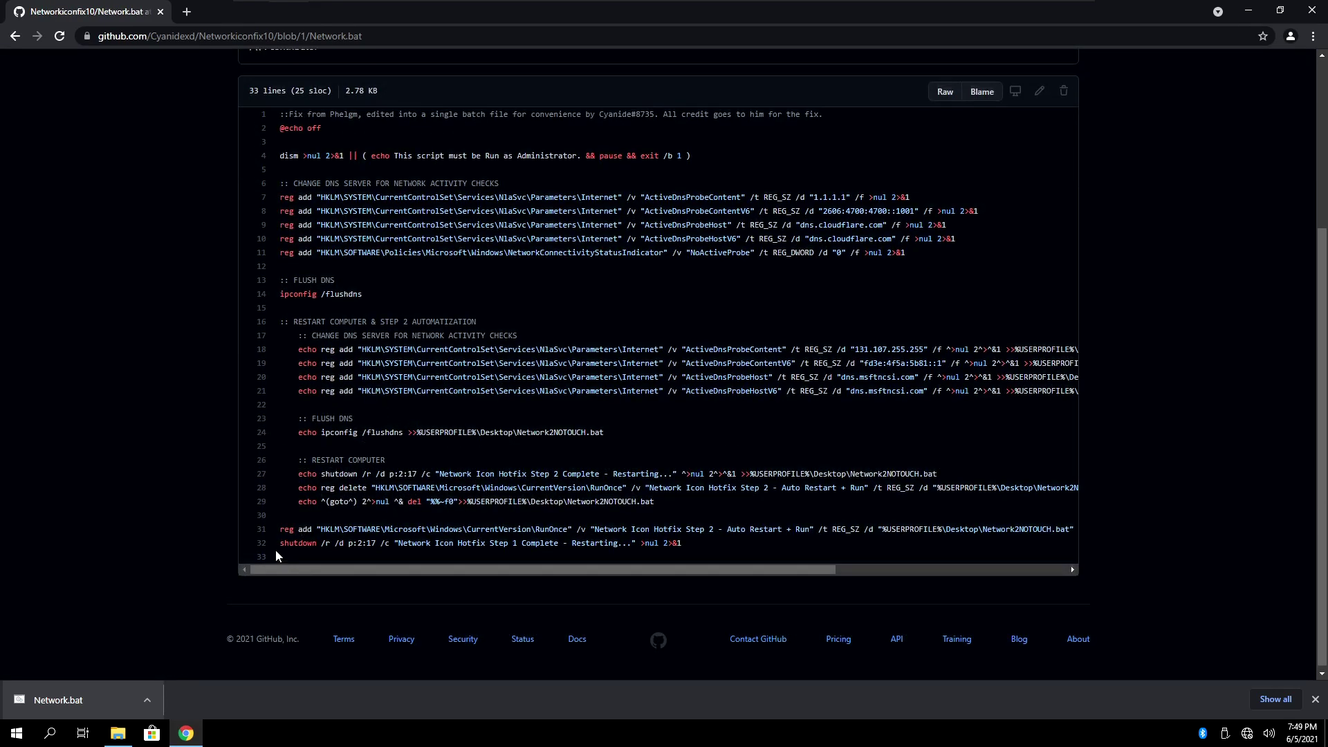
{"action": "left_click", "coordinate": [97, 699]}
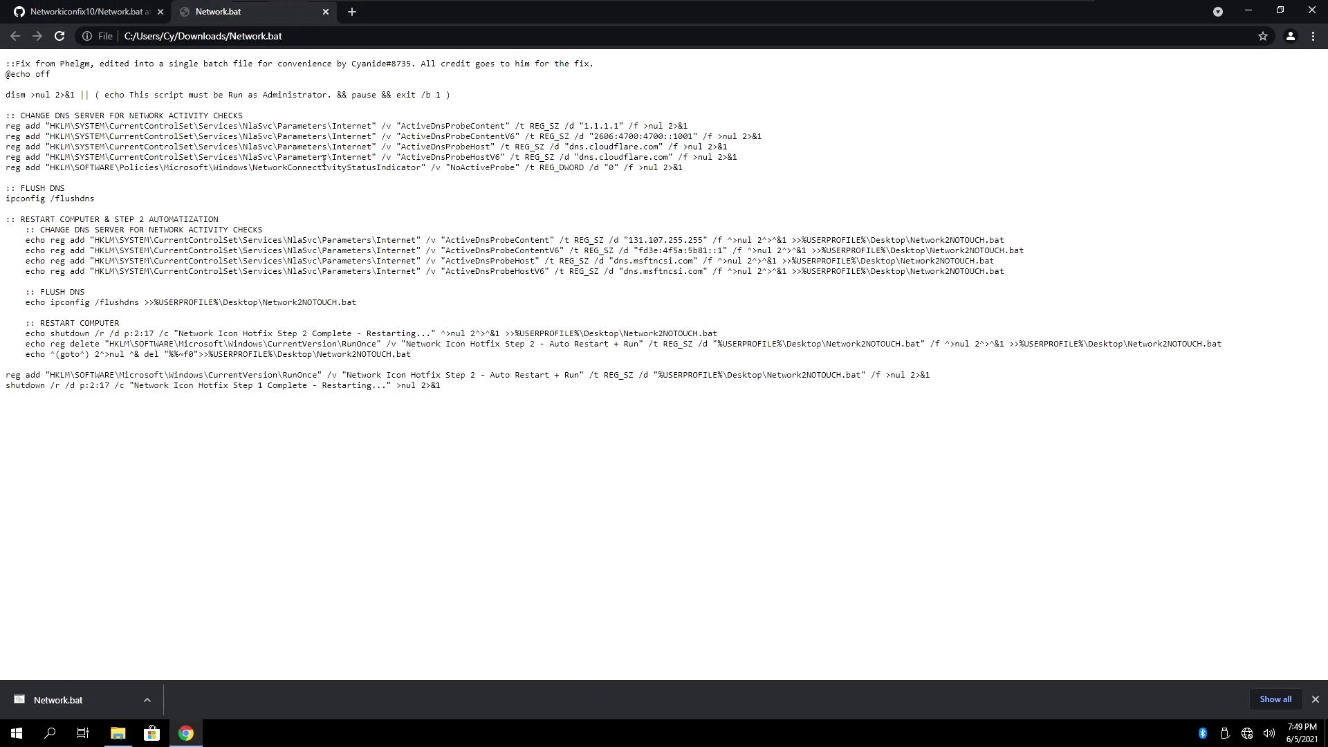
- Run Network.bat from the Downloads folder with administrator rights
{"action": "key", "text": "super+d"}
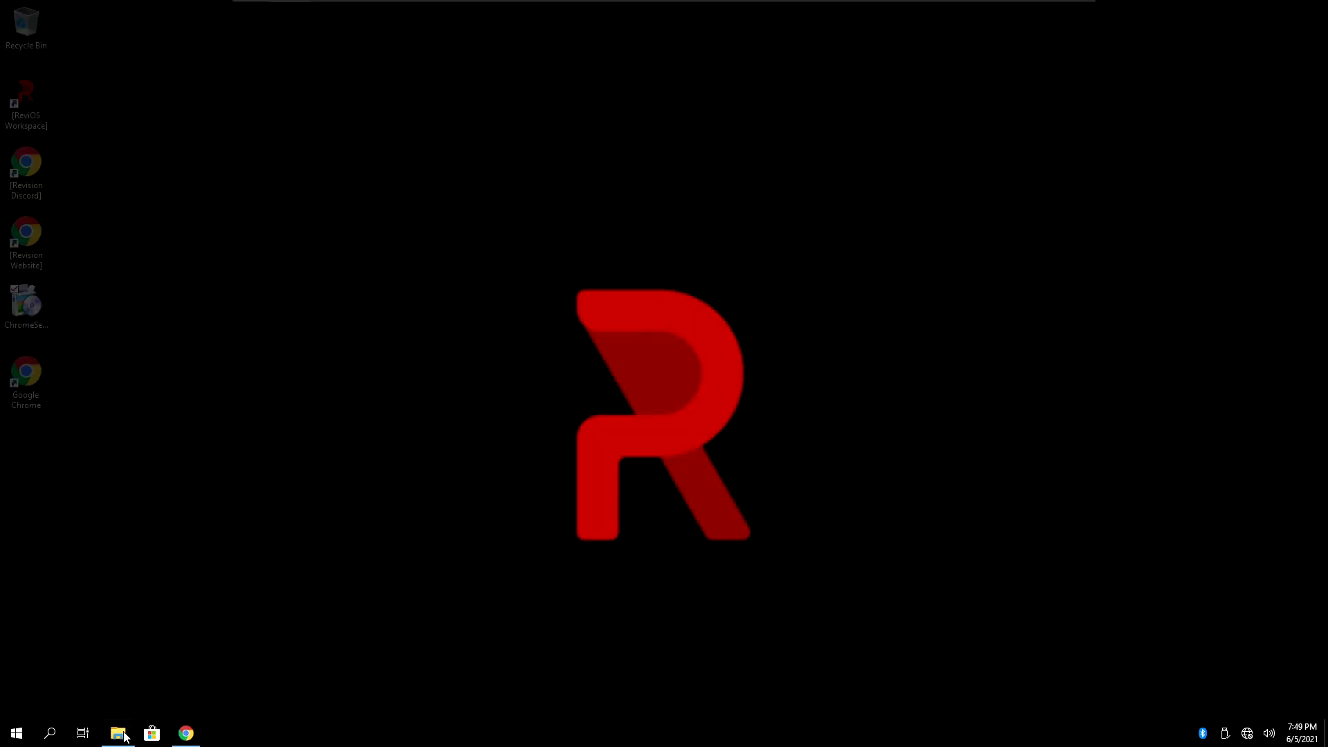
{"action": "left_click", "coordinate": [119, 731]}
{"action": "left_click", "coordinate": [339, 264]}
{"action": "right_click", "coordinate": [456, 256]}
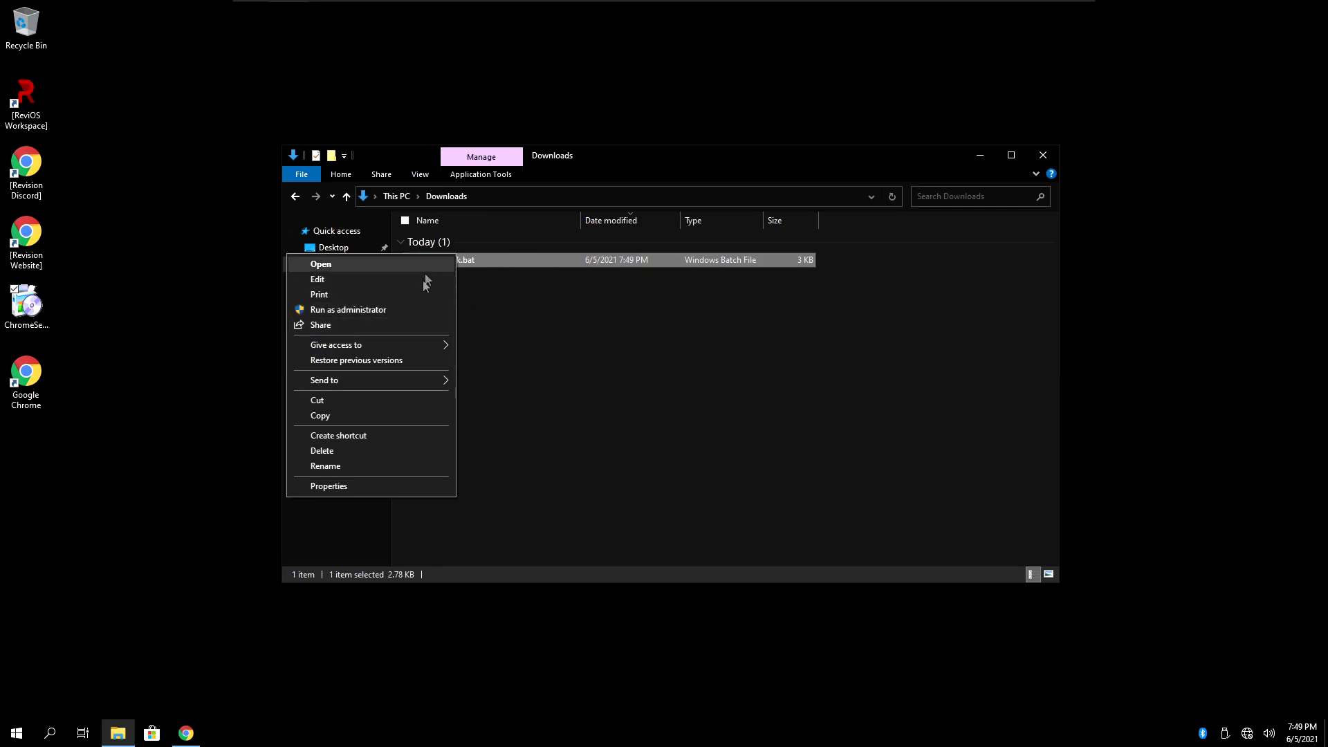
{"action": "left_click", "coordinate": [348, 309]}
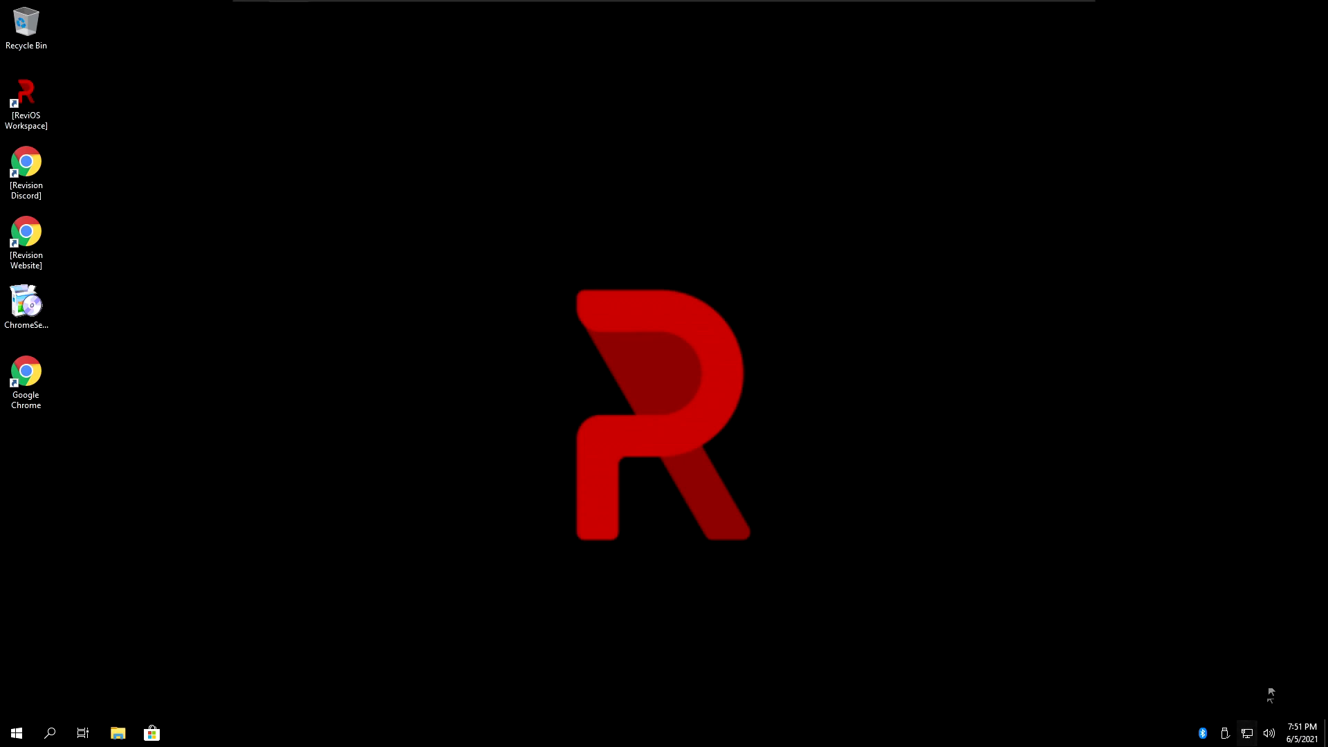
- Check the network status, run Network.bat again, then close the Downloads window
{"action": "left_click", "coordinate": [1247, 733]}
{"action": "left_click", "coordinate": [828, 508]}
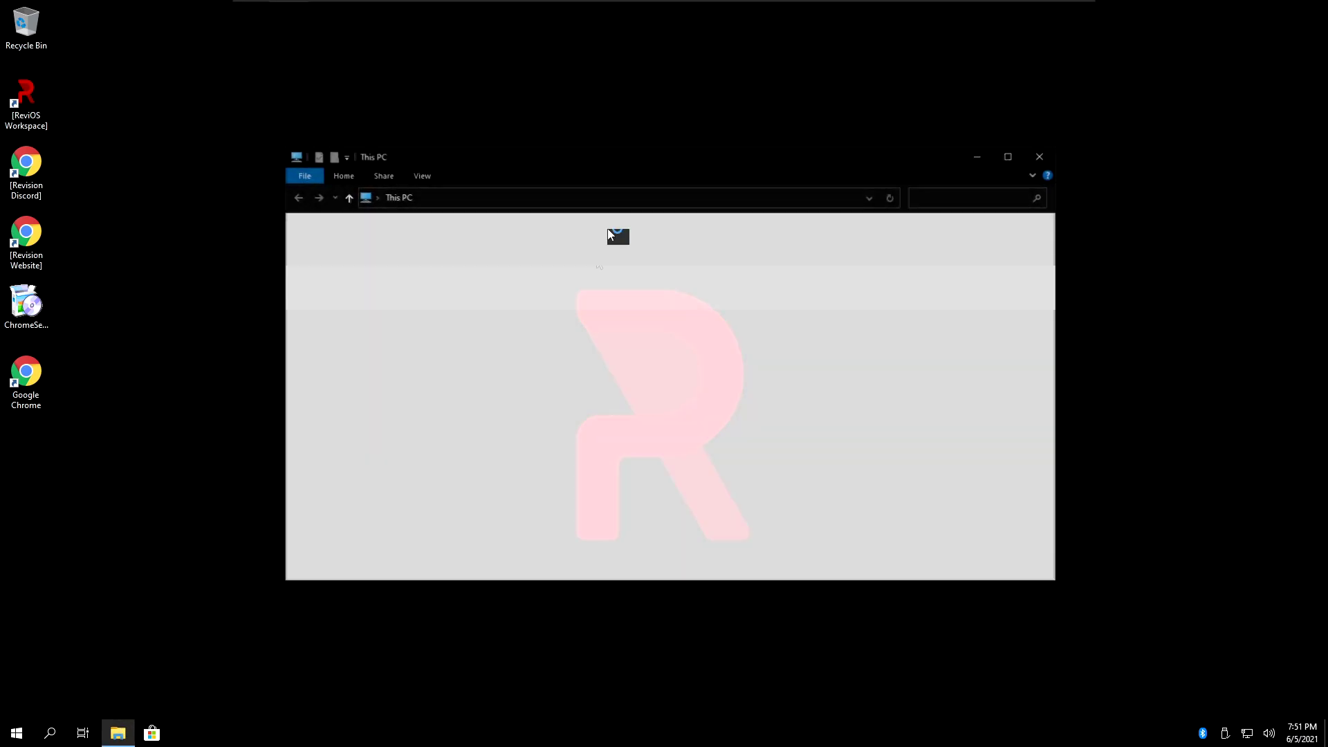
{"action": "left_click", "coordinate": [339, 264]}
{"action": "double_click", "coordinate": [446, 259]}
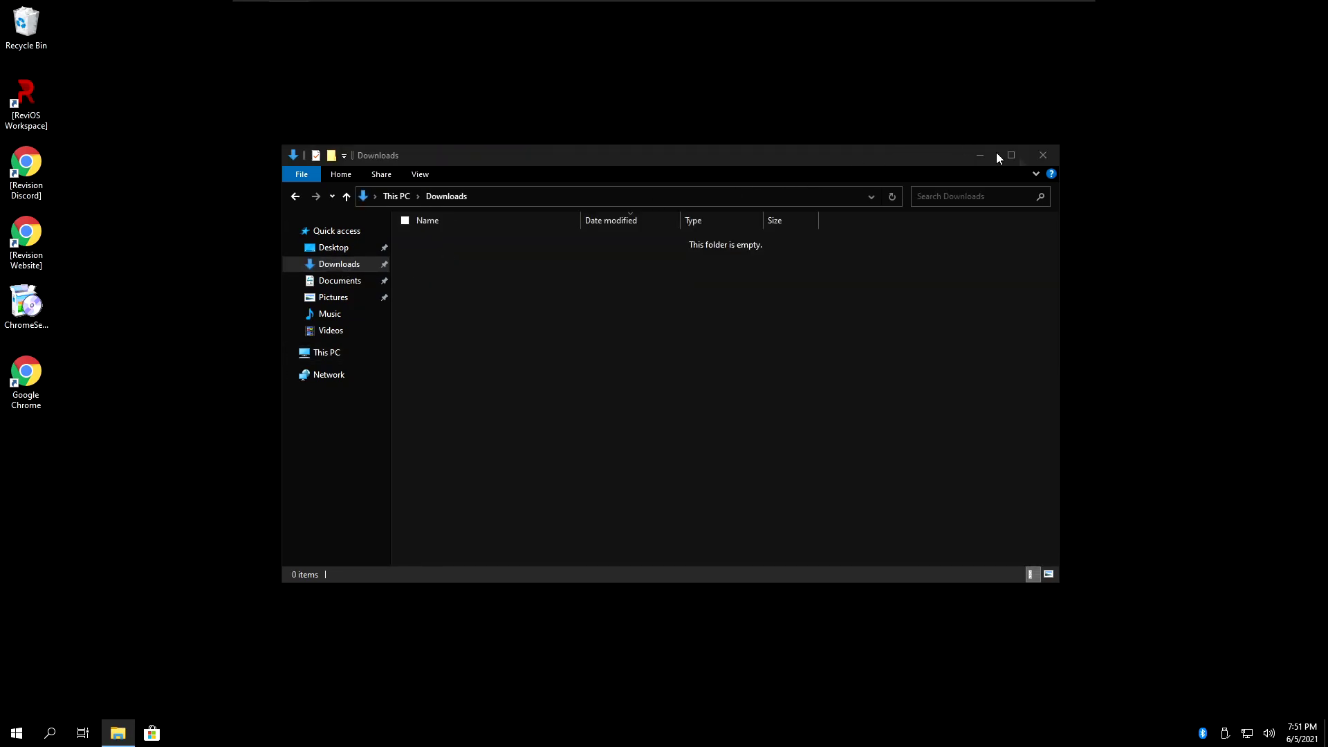
{"action": "left_click", "coordinate": [1050, 157]}
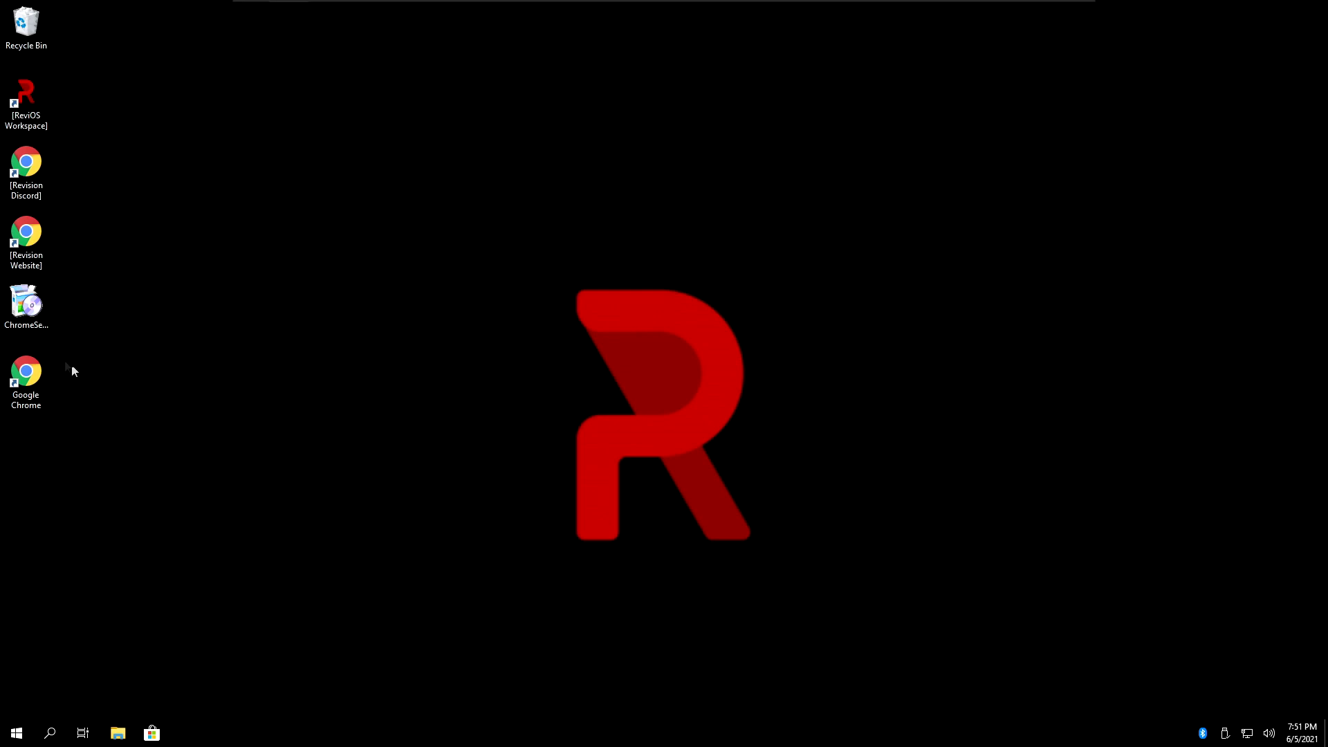
- Search 7-zip in maximized Chrome, download 7z2102-x64.exe from 7-zip.org, and open it
{"action": "double_click", "coordinate": [28, 374]}
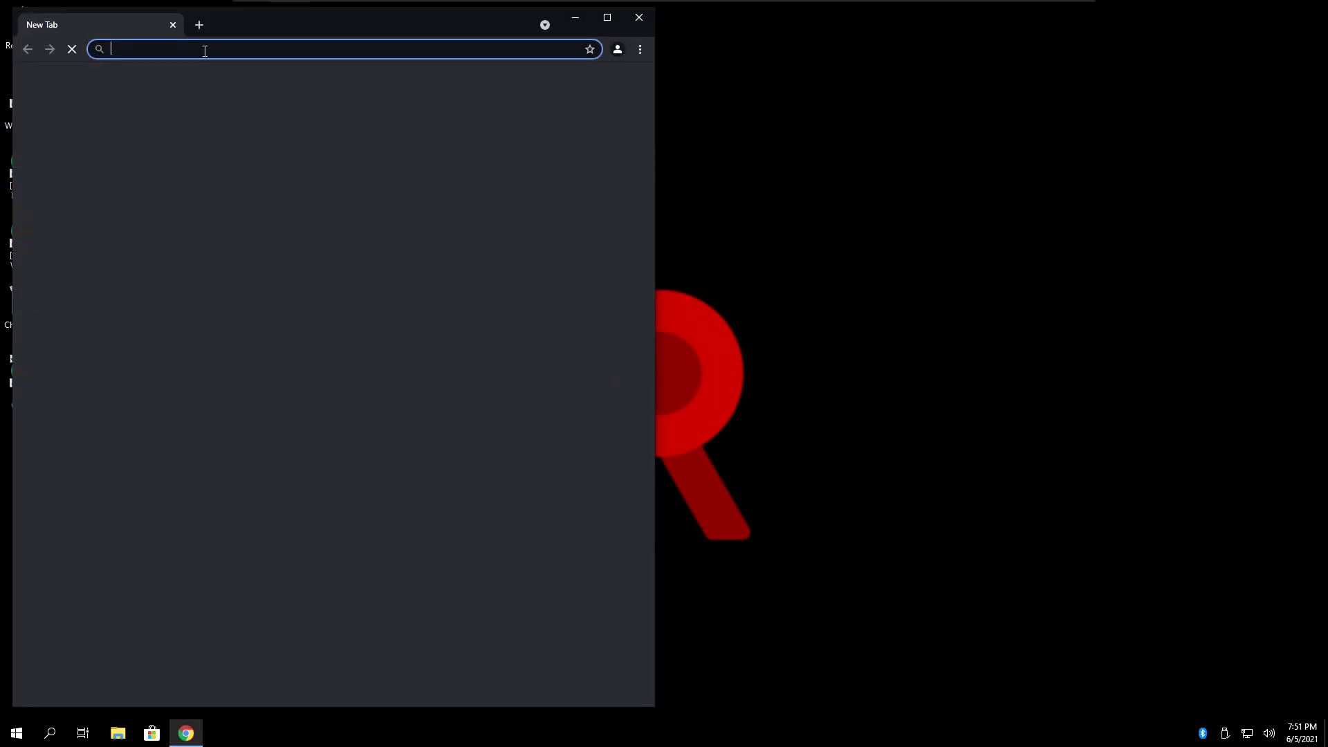
{"action": "left_click_drag", "start_coordinate": [207, 21], "coordinate": [428, 7]}
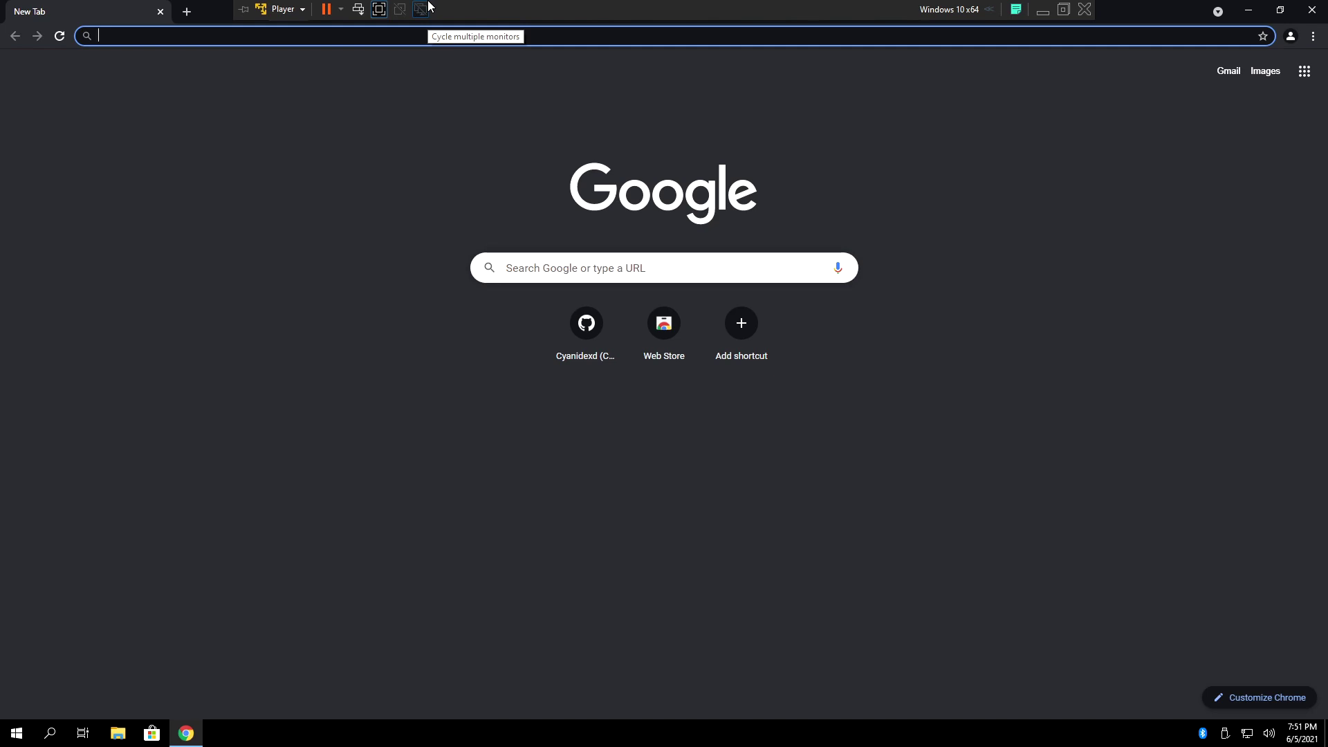
{"action": "type", "text": "-z"}
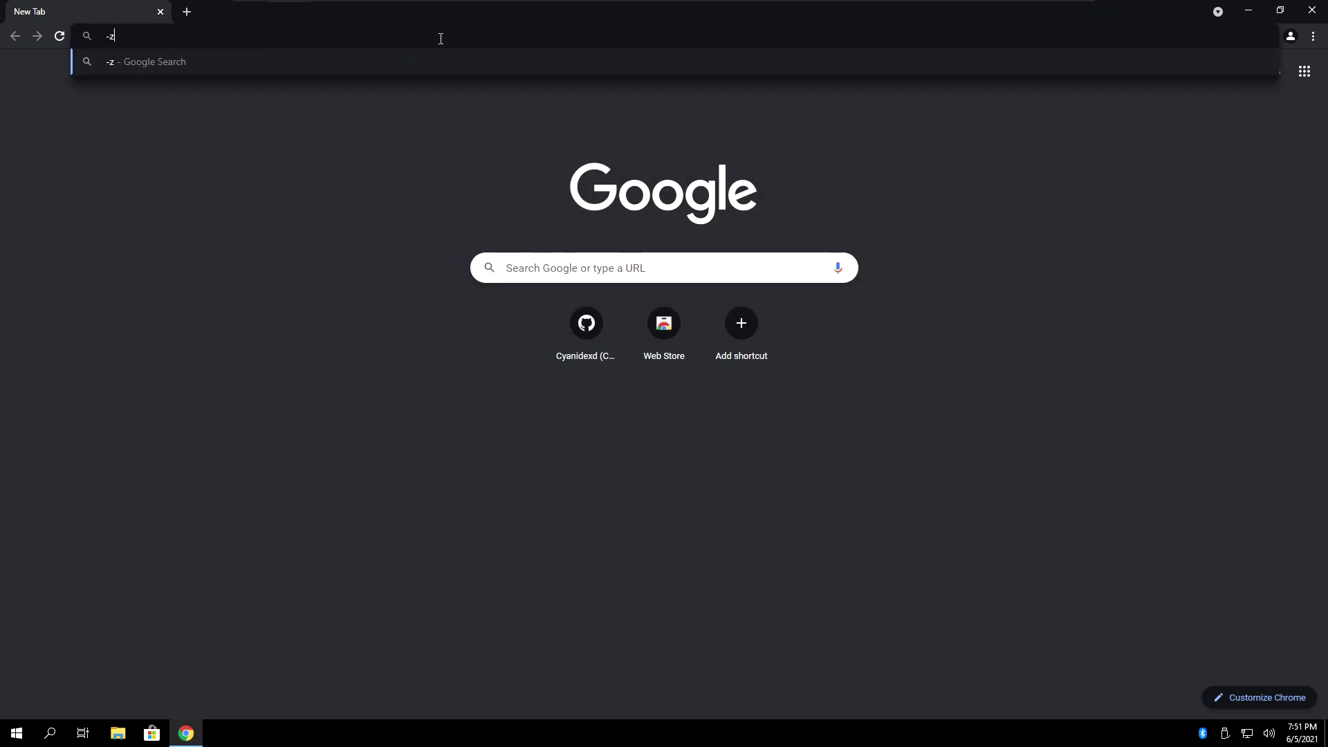
{"action": "type", "text": "i"}
{"action": "key", "text": "BackSpace"}
{"action": "type", "text": "7-zip"}
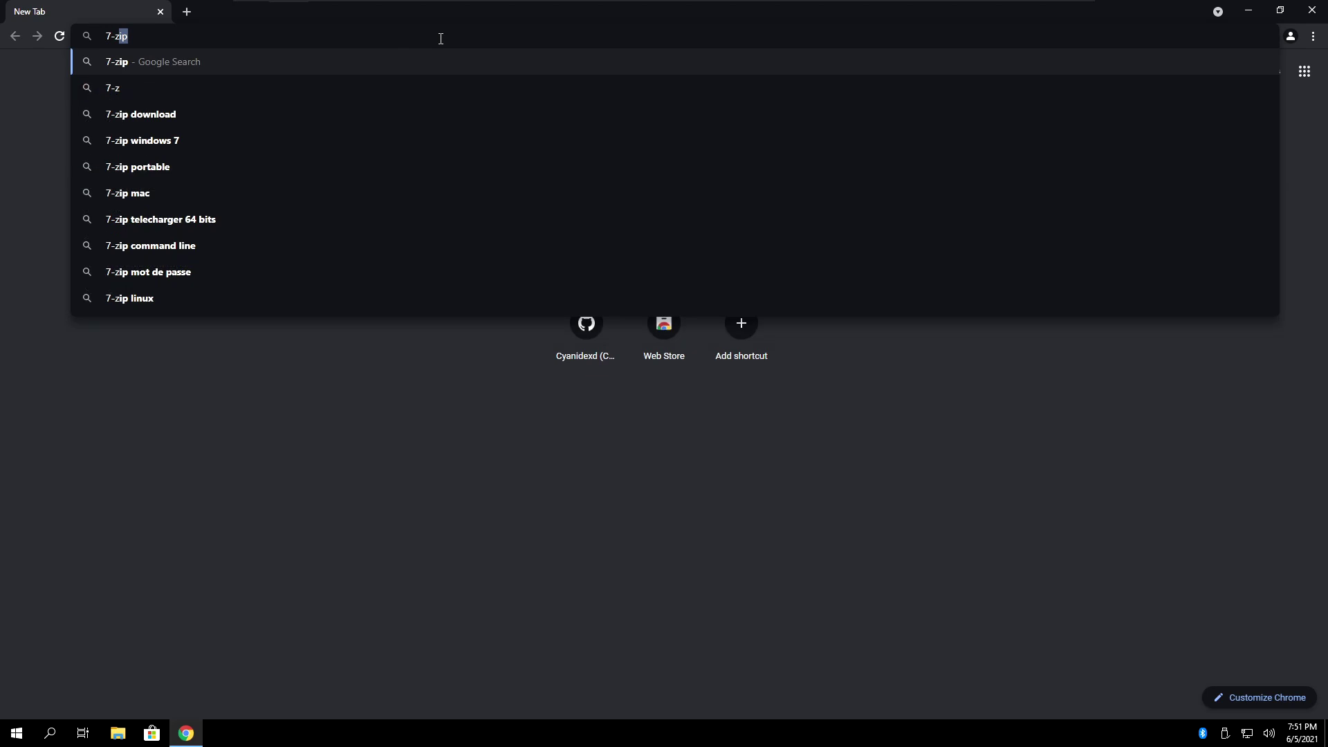
{"action": "key", "text": "Return"}
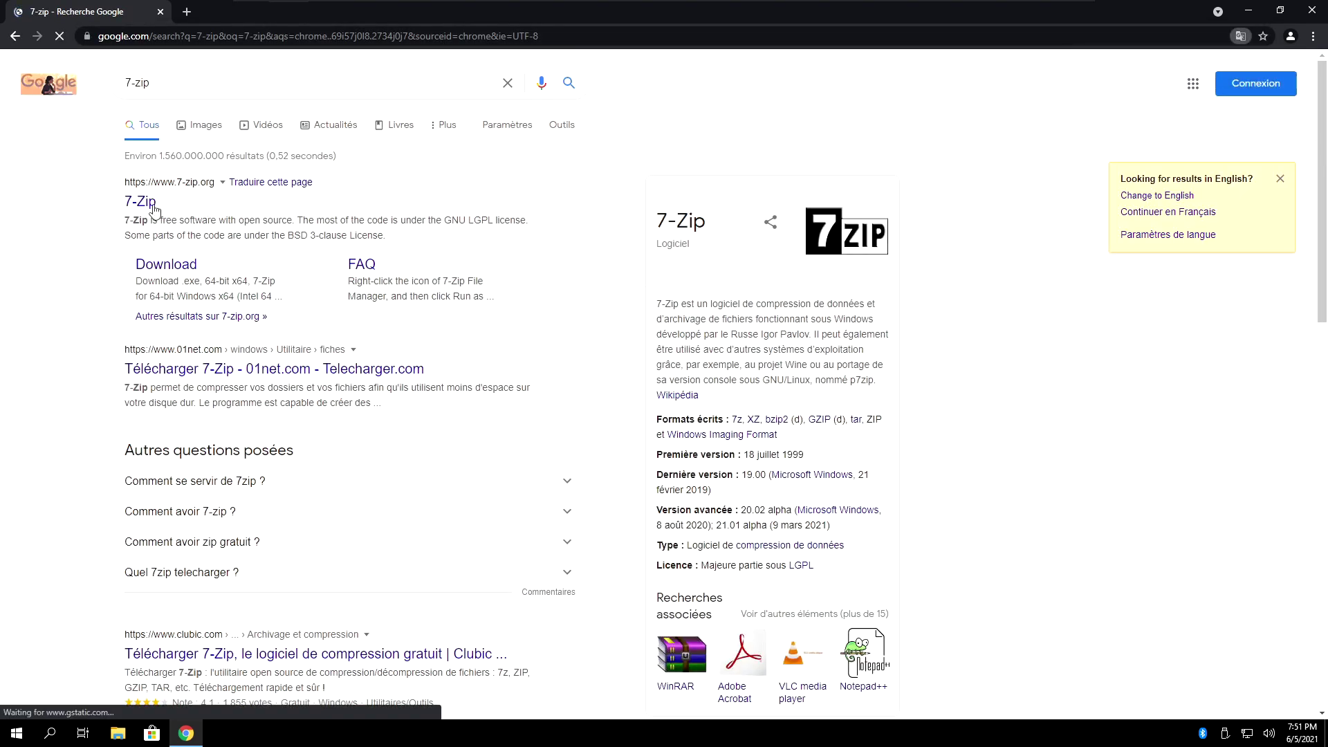
{"action": "left_click", "coordinate": [59, 199]}
{"action": "left_click", "coordinate": [160, 290]}
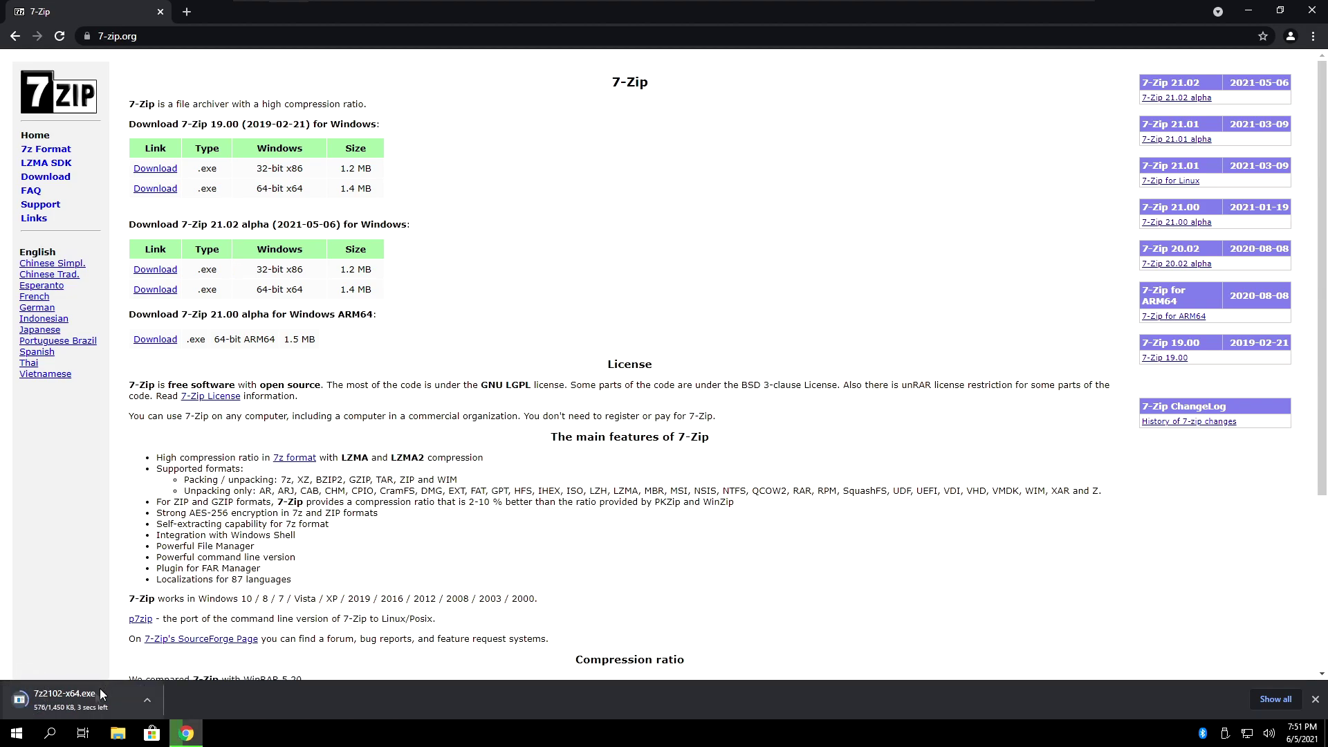
{"action": "left_click", "coordinate": [102, 693]}
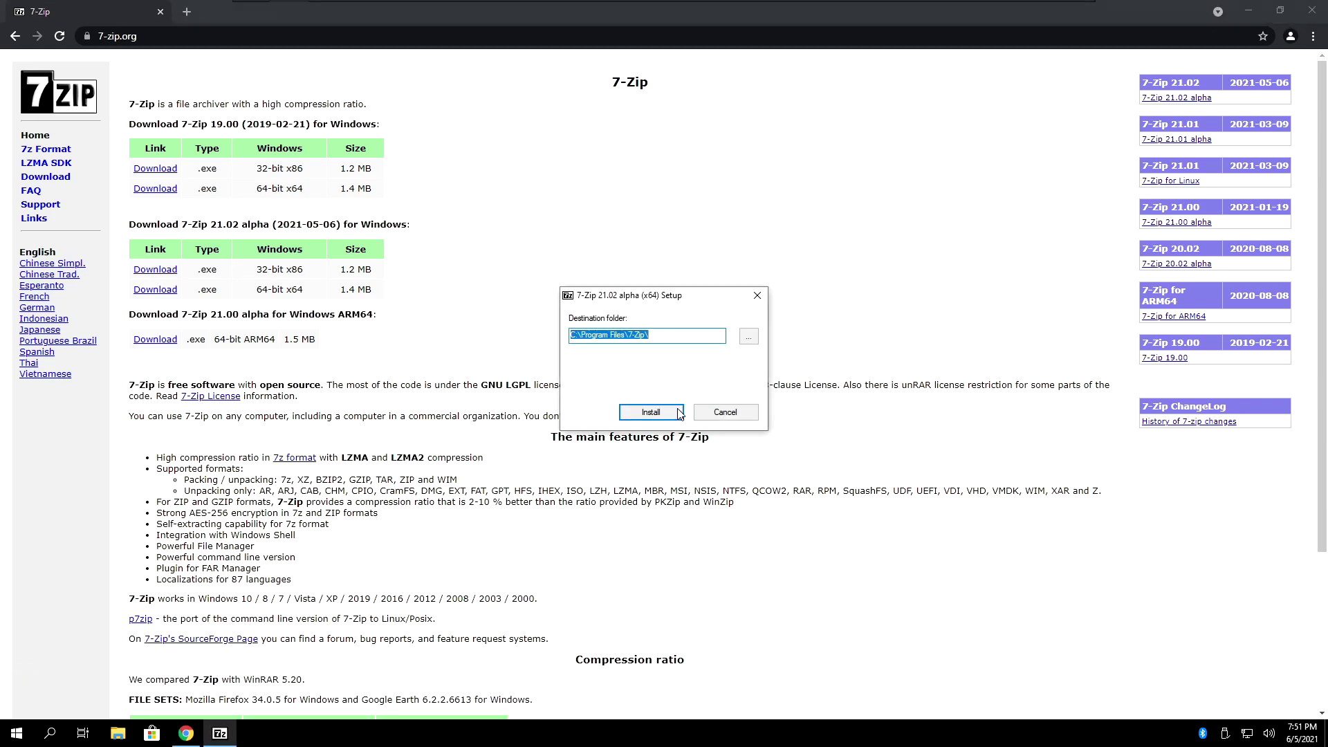
- Install 7-Zip 21.02 to C:\Program Files\7-Zip\ and launch 7-Zip File Manager from Start
{"action": "left_click", "coordinate": [678, 412]}
{"action": "left_click", "coordinate": [668, 413]}
{"action": "key", "text": "super"}
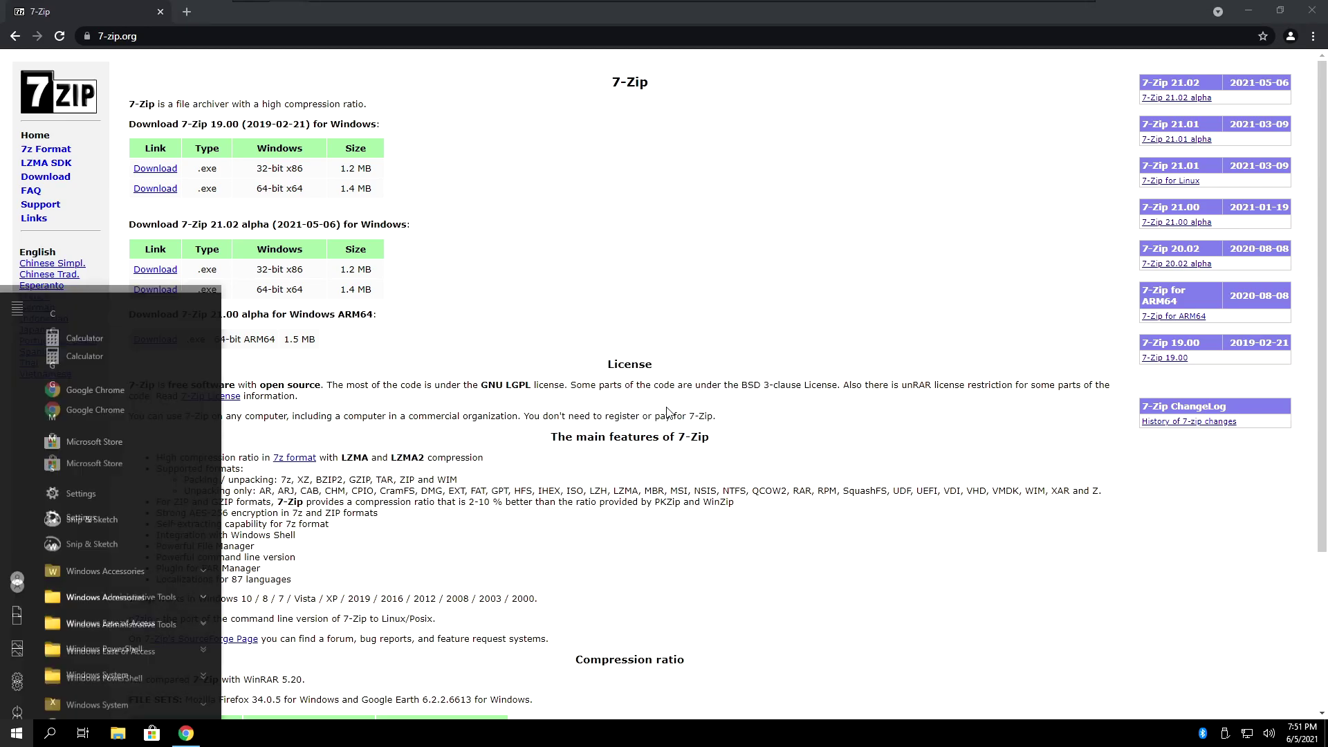
{"action": "type", "text": "7-z"}
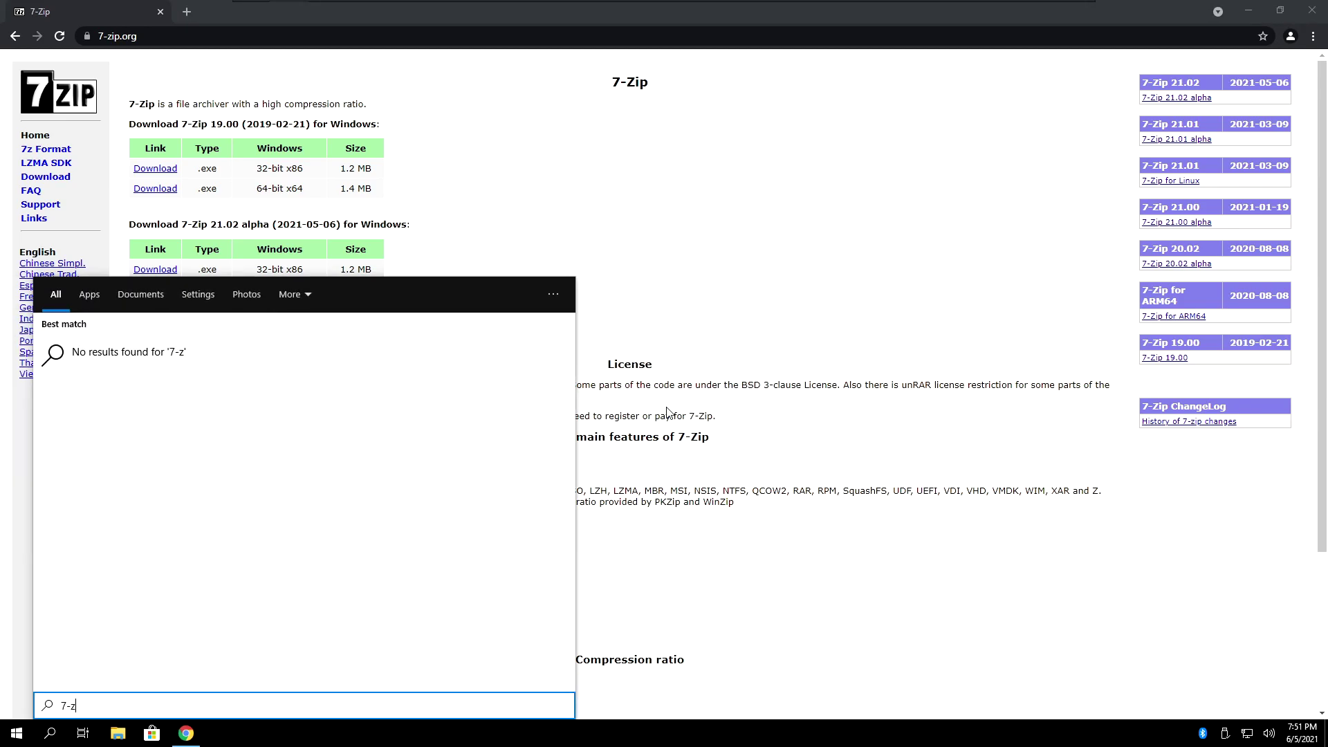
{"action": "key", "text": "super"}
{"action": "key", "text": "super"}
{"action": "type", "text": "7-z"}
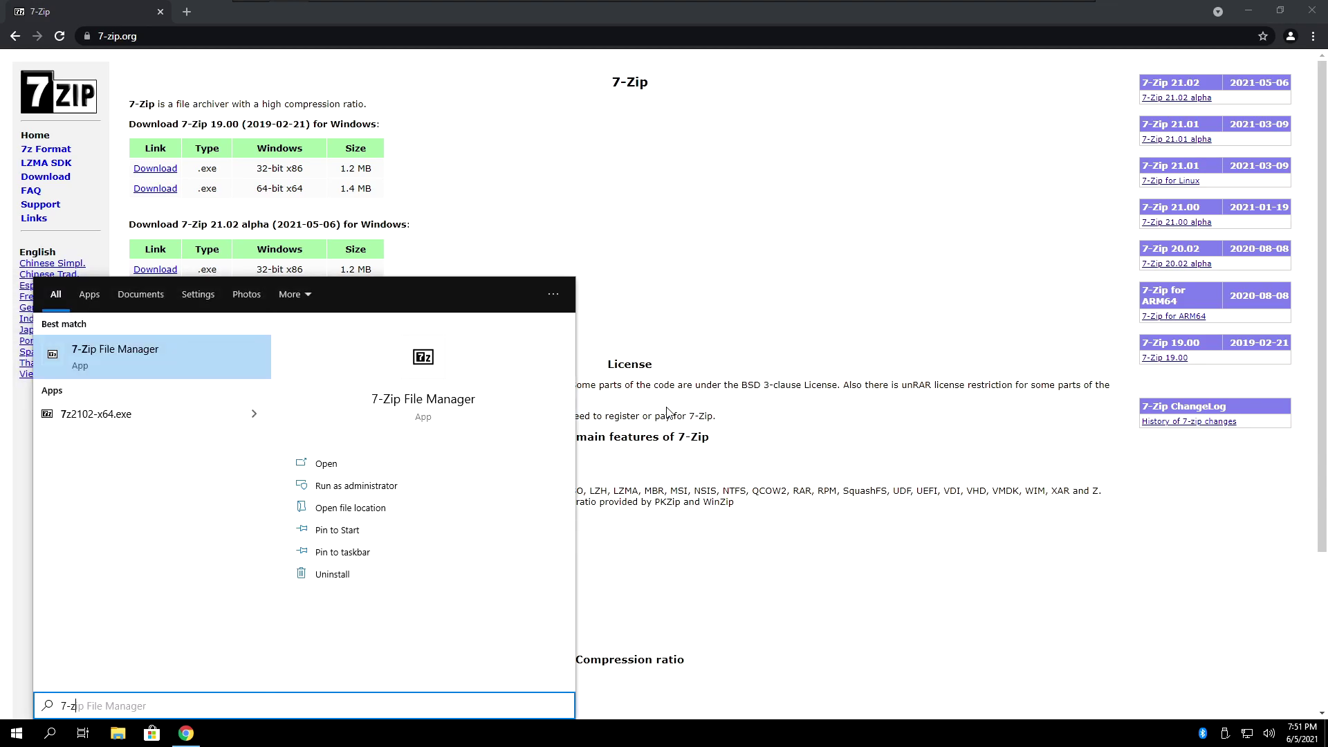
{"action": "key", "text": "Return"}
- In Tools > Options > System, associate all listed file types with 7-Zip for all users
{"action": "left_click", "coordinate": [303, 191]}
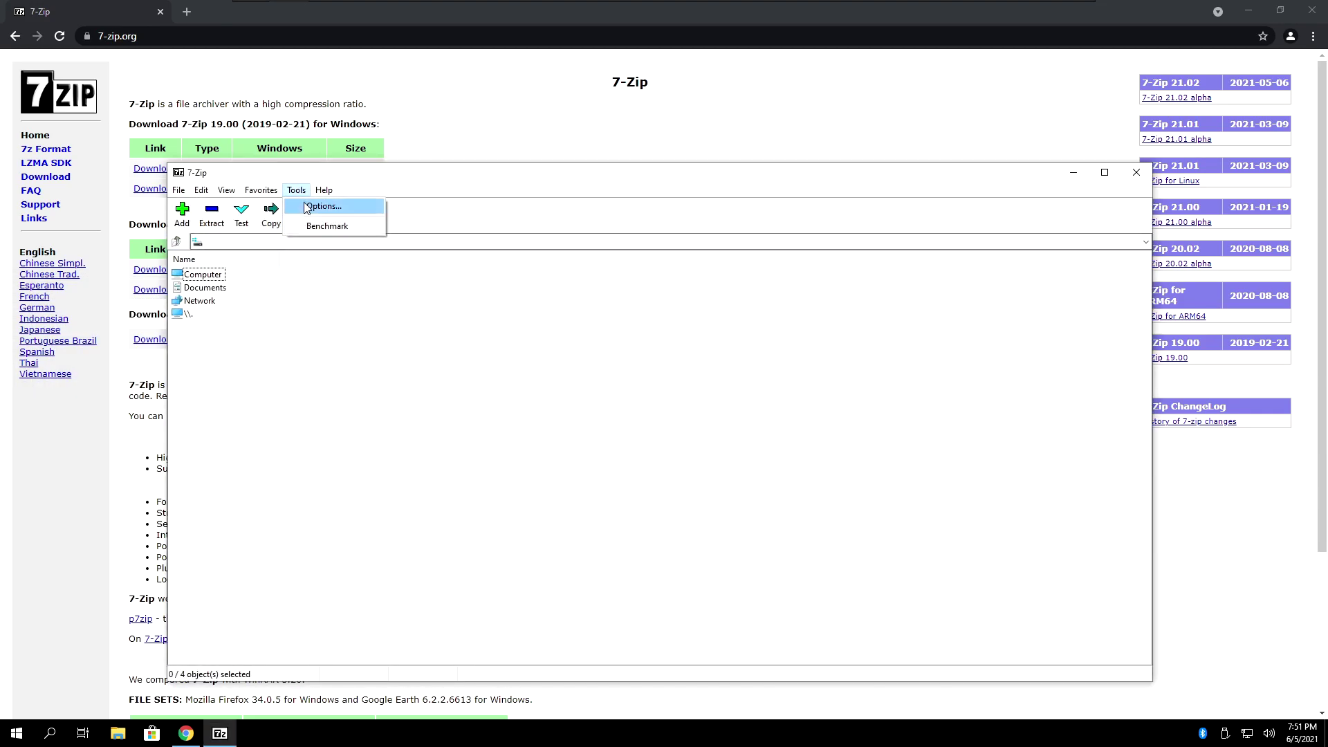
{"action": "left_click", "coordinate": [307, 206]}
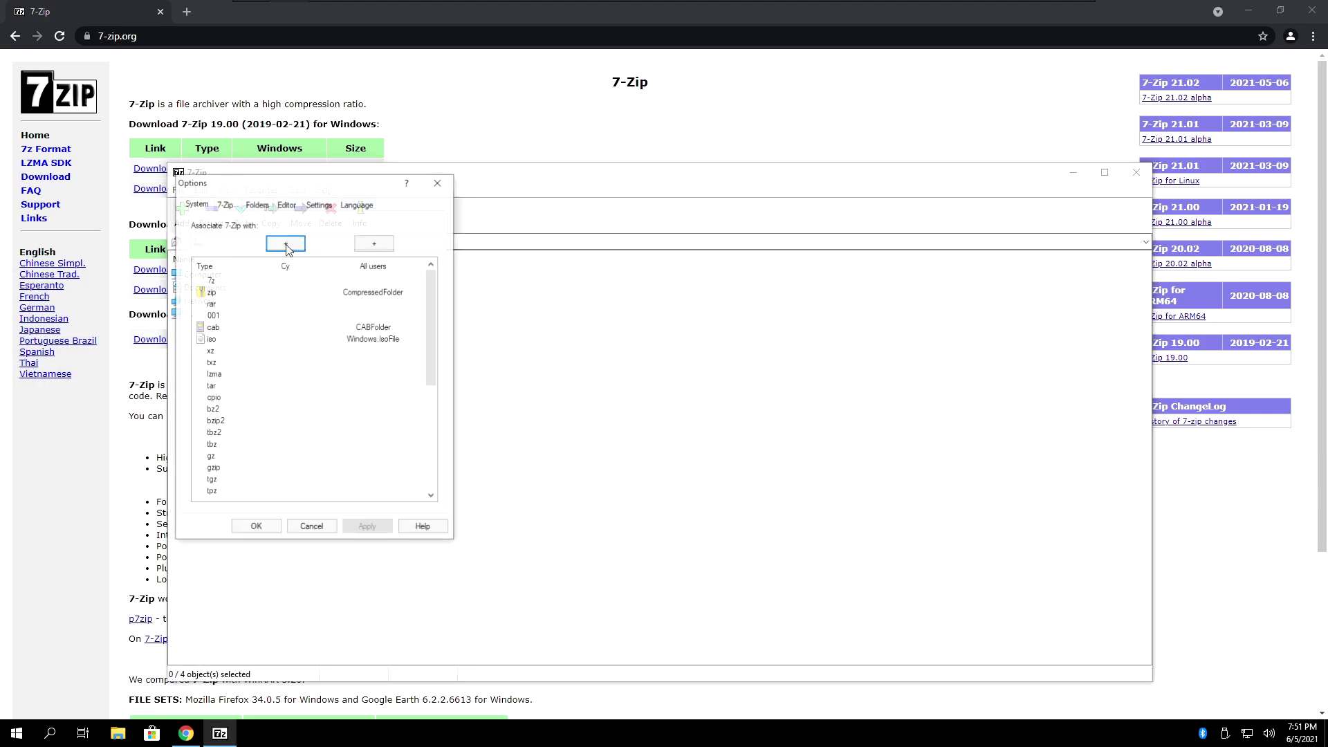
{"action": "left_click", "coordinate": [373, 243]}
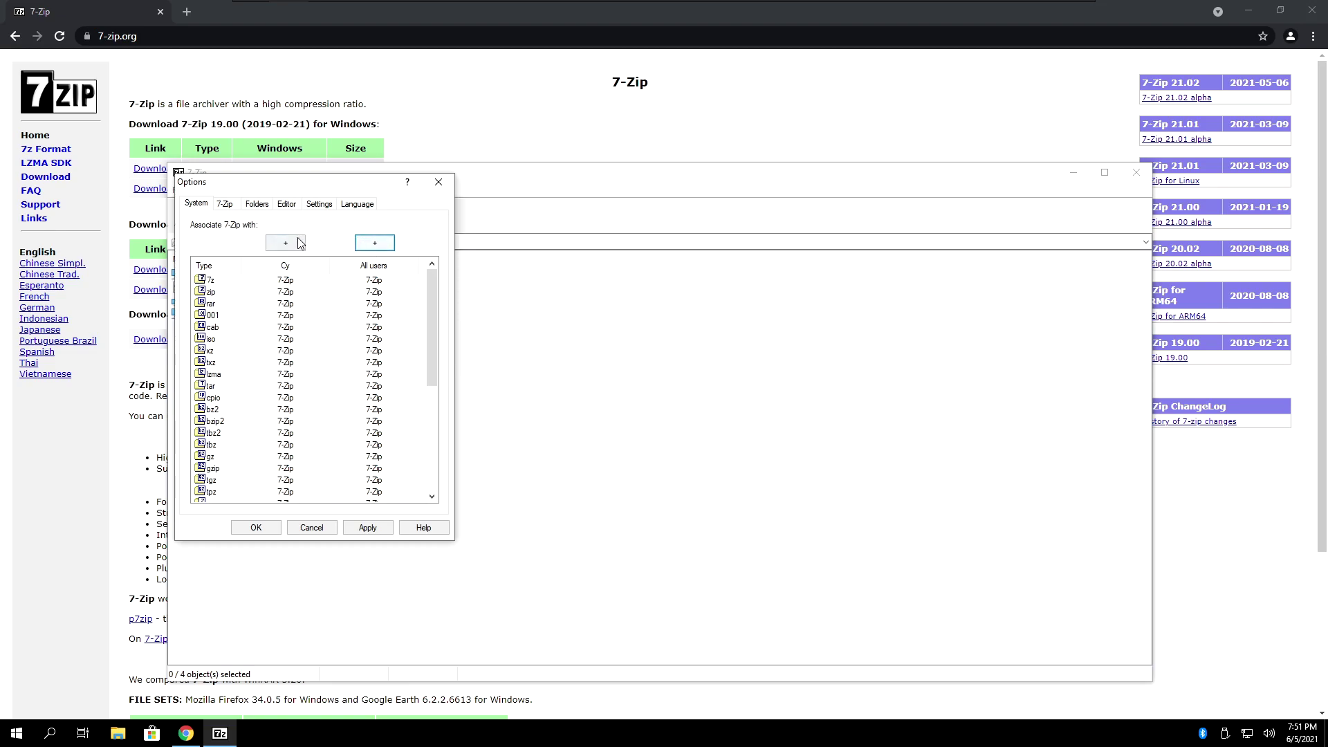
{"action": "left_click", "coordinate": [368, 528]}
{"action": "left_click", "coordinate": [255, 528]}
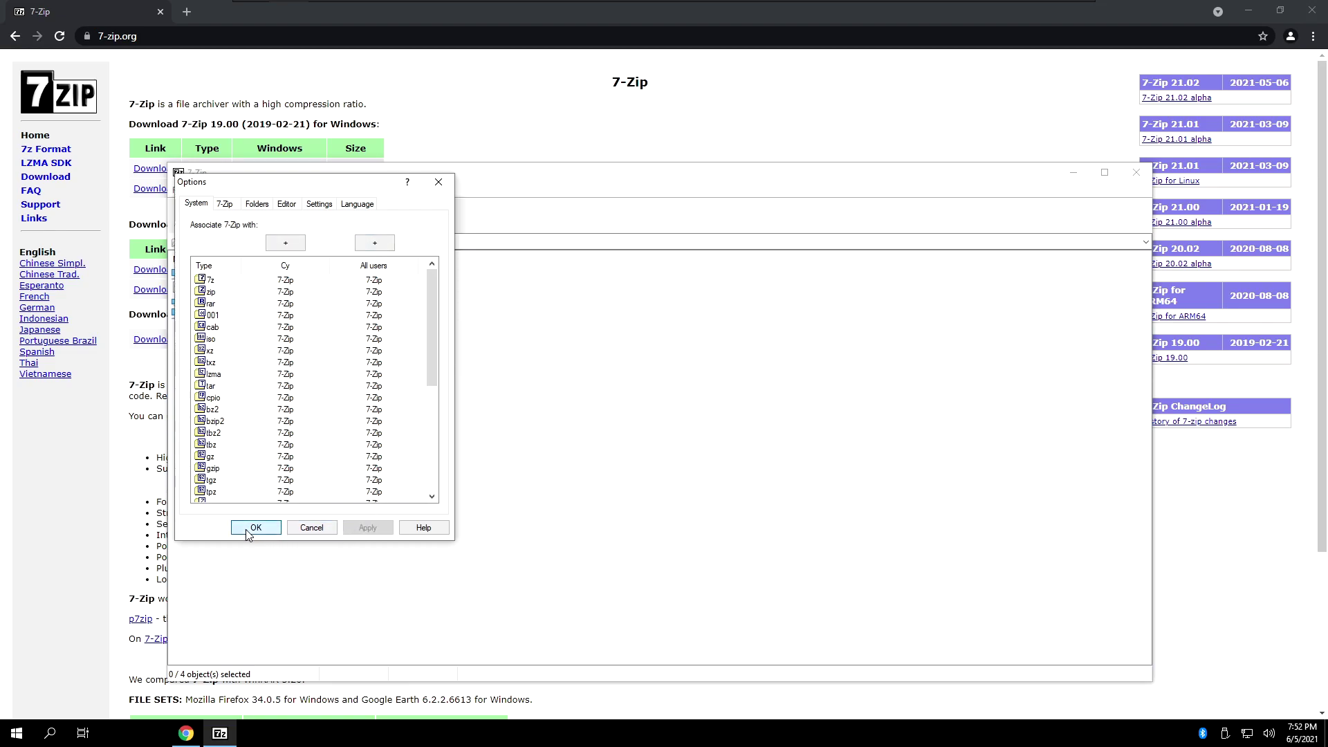
- Close 7-Zip File Manager and replace the 7-zip.org tab with a blank new tab
{"action": "left_click", "coordinate": [1135, 172]}
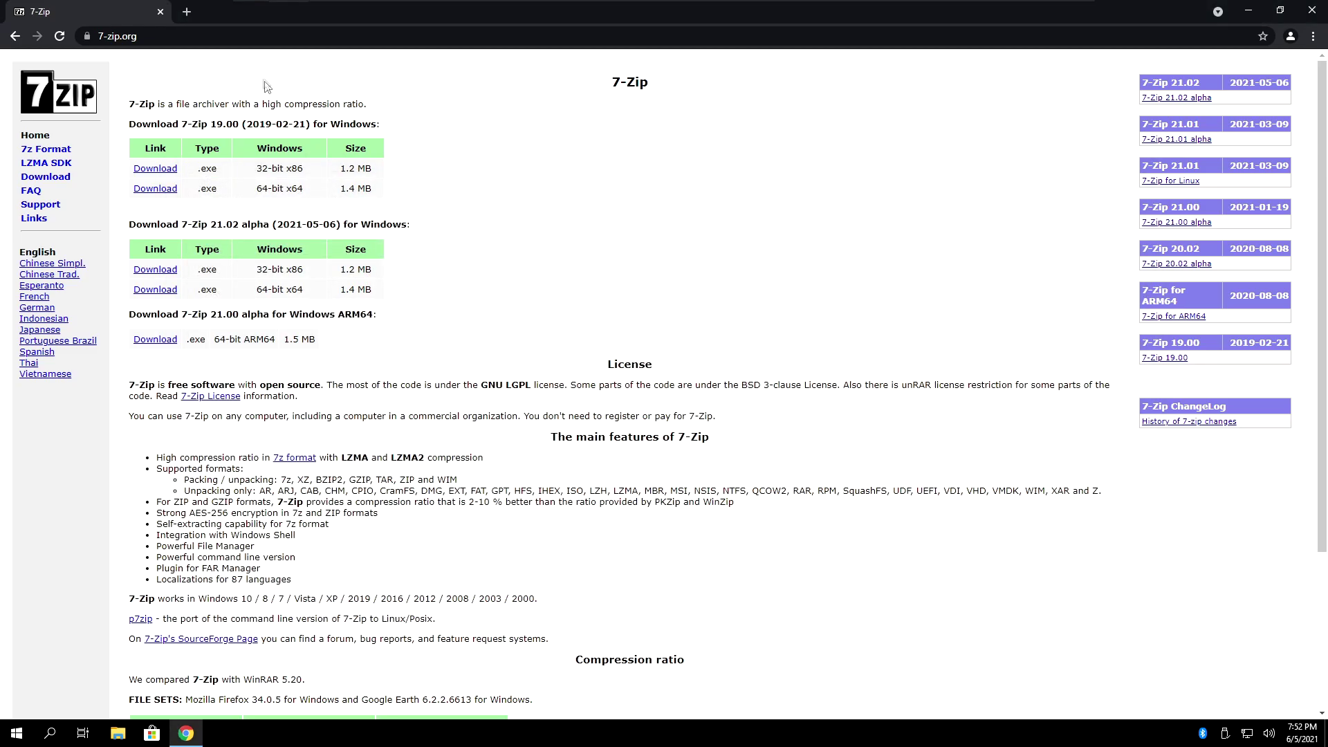
{"action": "left_click", "coordinate": [186, 12]}
{"action": "left_click", "coordinate": [160, 11]}
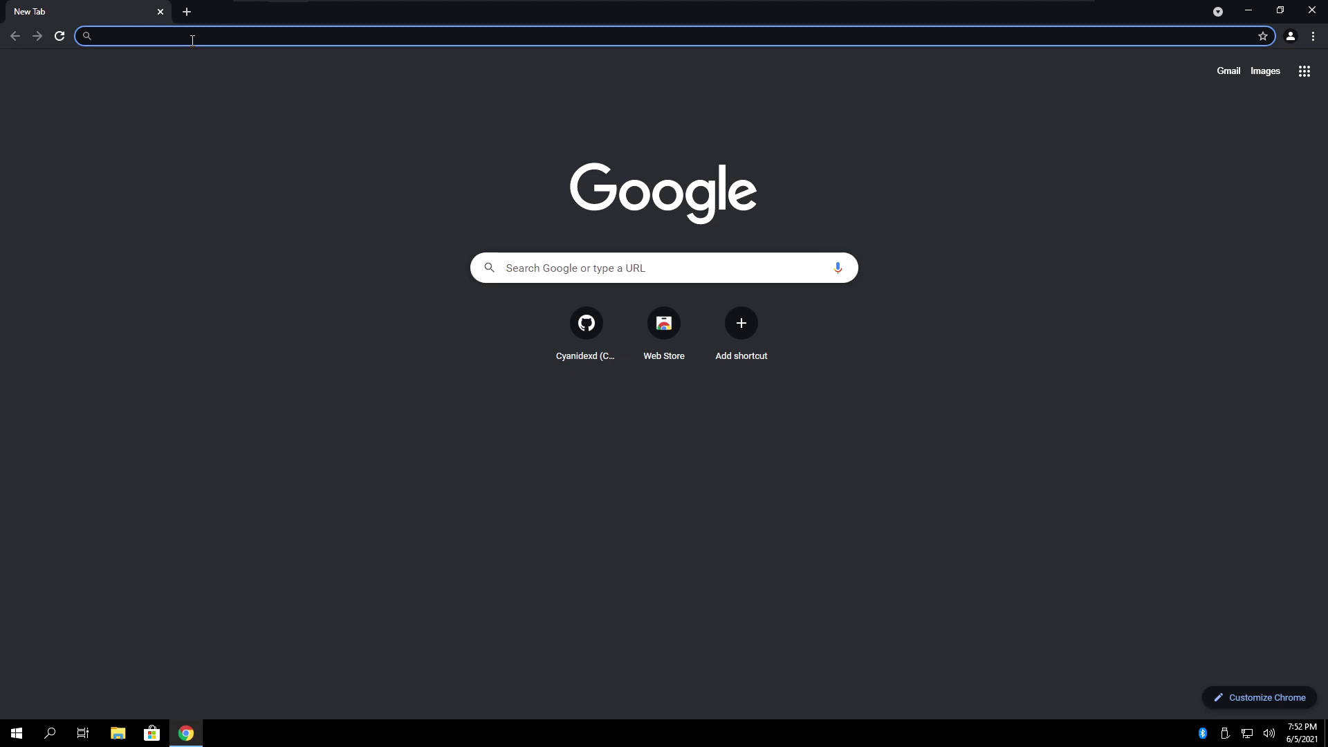
- Look up the i5 9300h on Intel ARK and locate its Intel UHD Graphics 630 processor graphics
{"action": "type", "text": "i"}
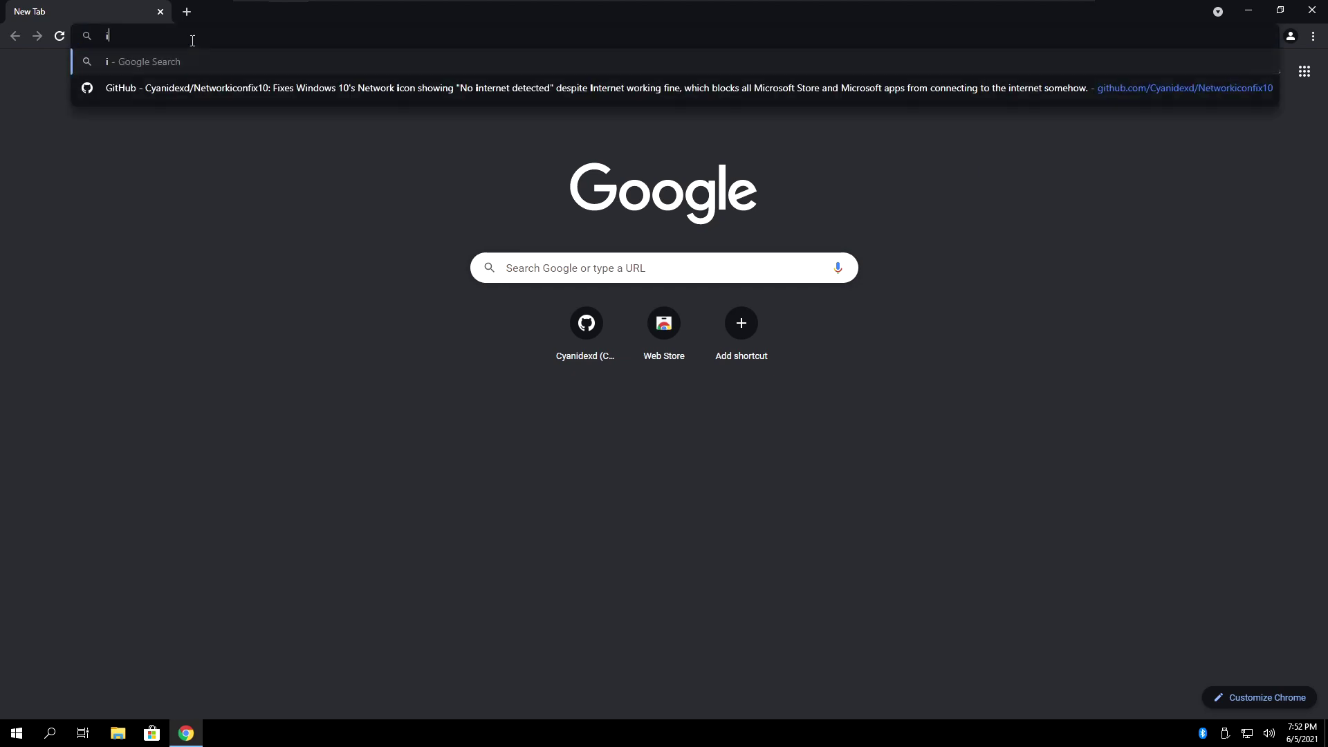
{"action": "type", "text": "5 9300h"}
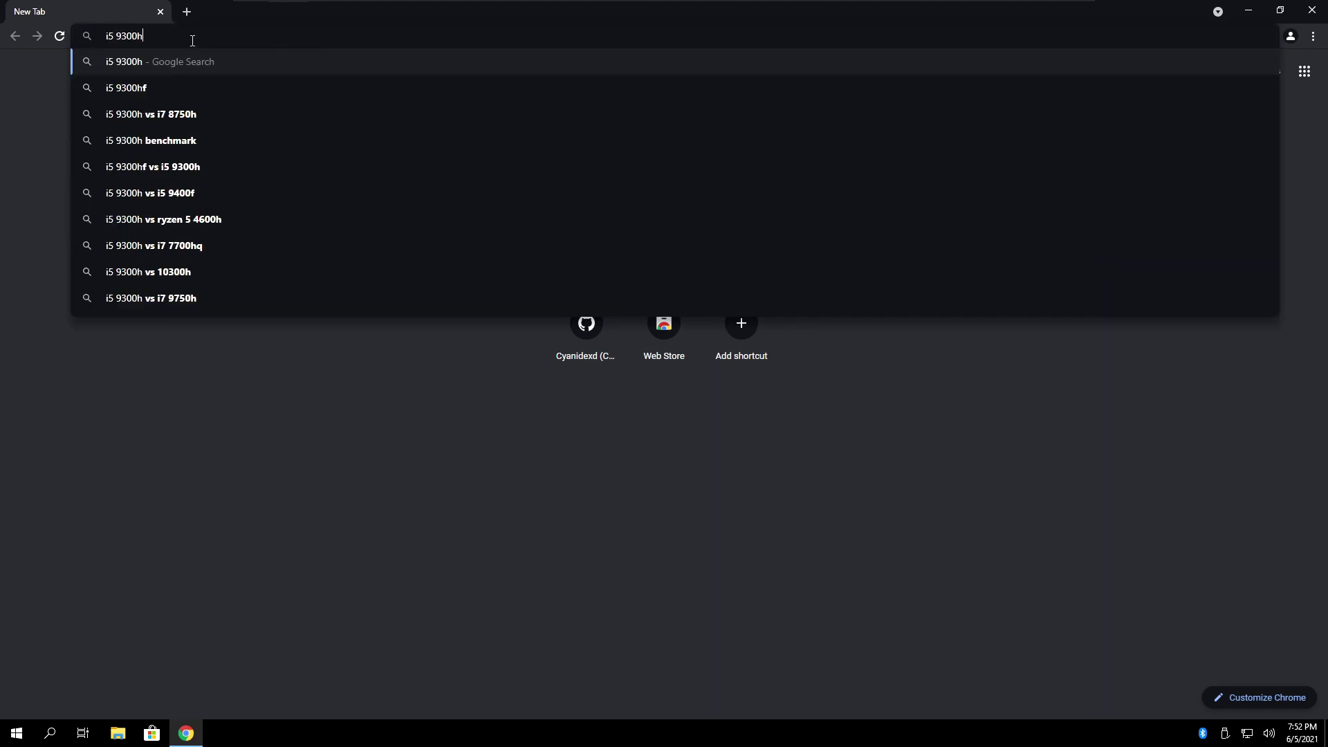
{"action": "key", "text": "Return"}
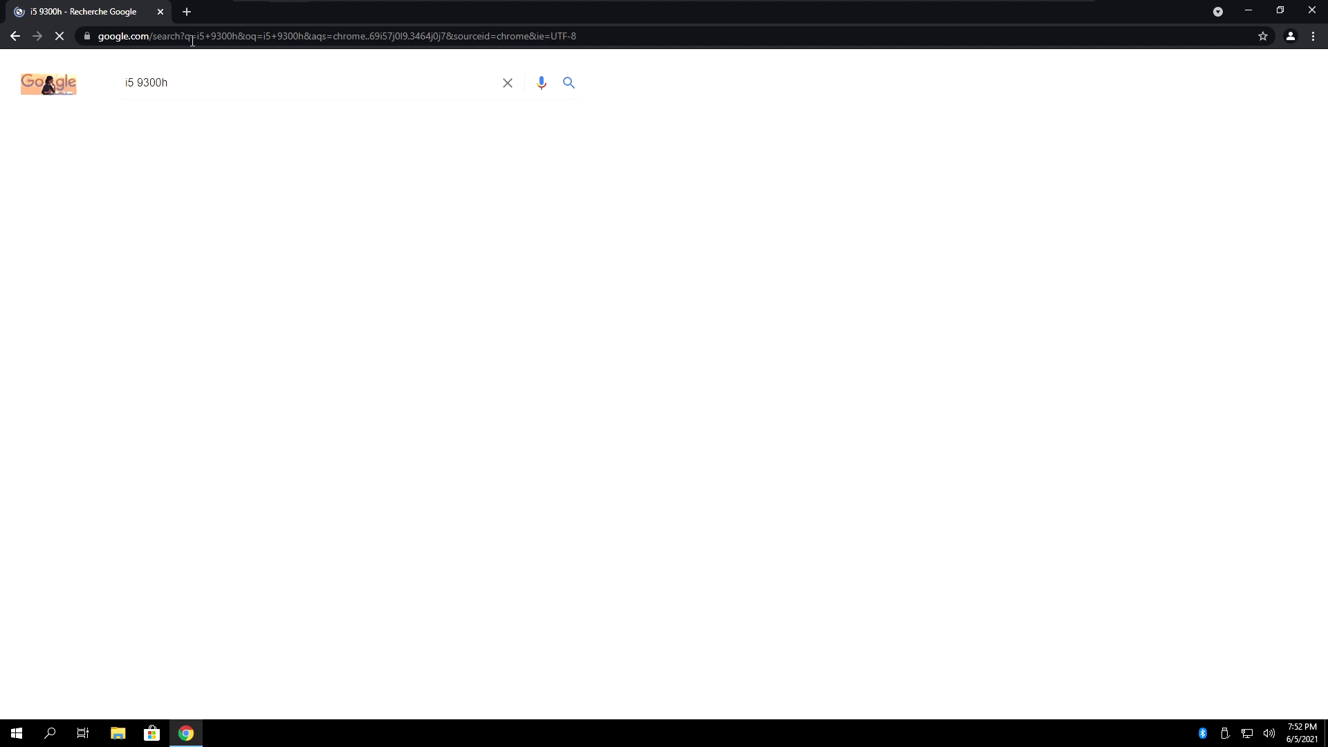
{"action": "left_click", "coordinate": [219, 202]}
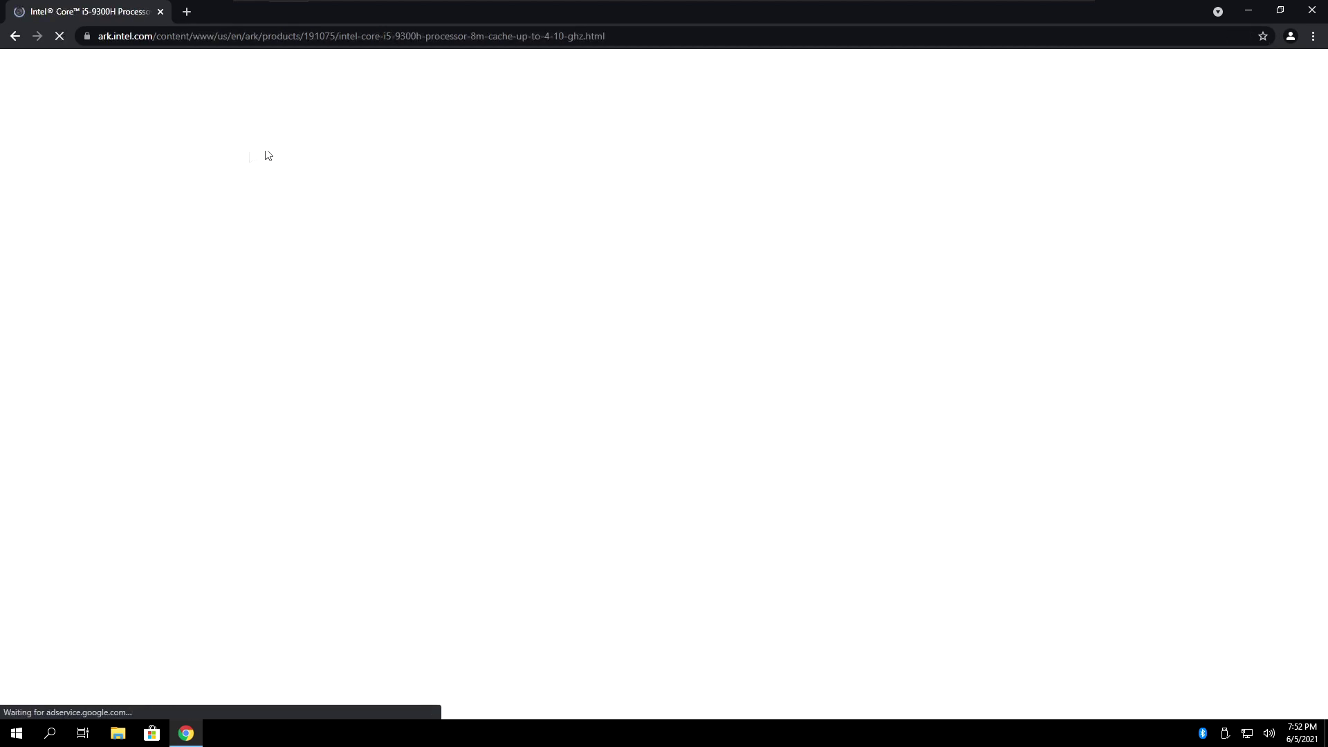
{"action": "scroll", "coordinate": [609, 365], "scroll_direction": "down", "scroll_amount": 6}
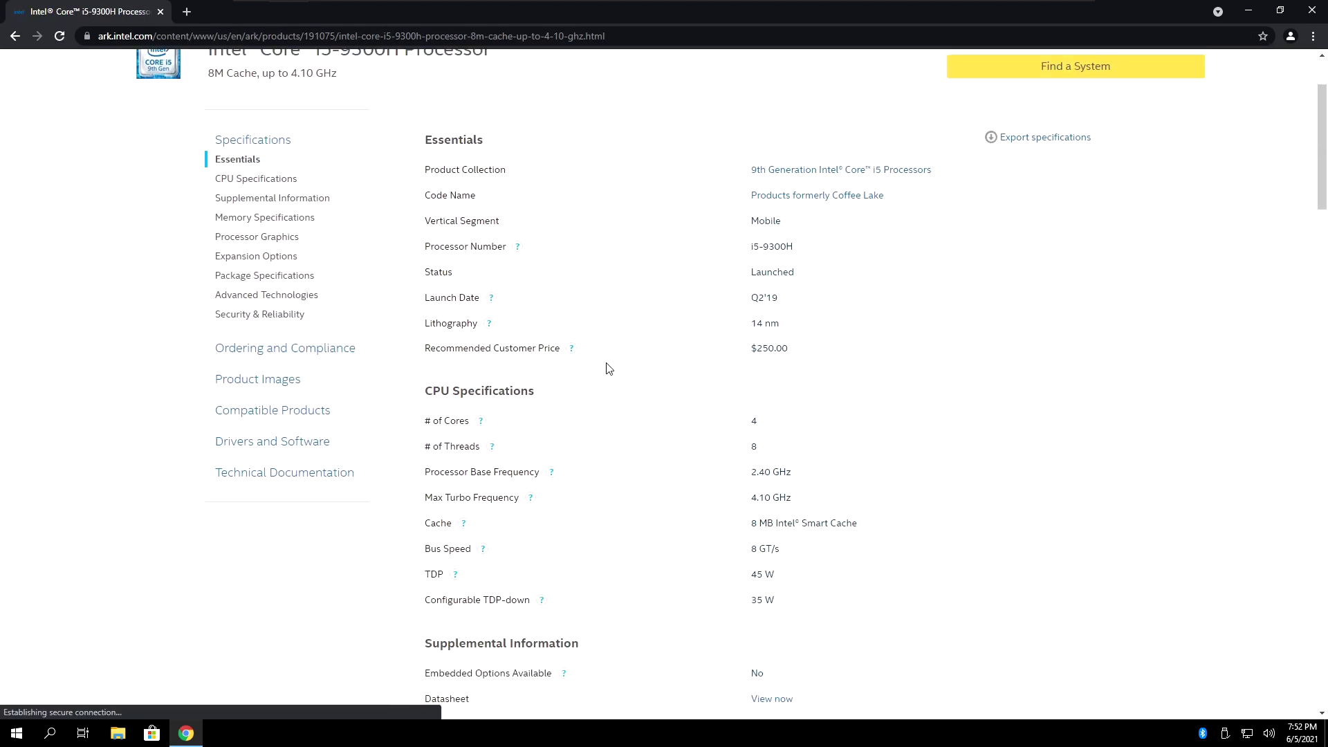
{"action": "scroll", "coordinate": [612, 363], "scroll_direction": "down", "scroll_amount": 6}
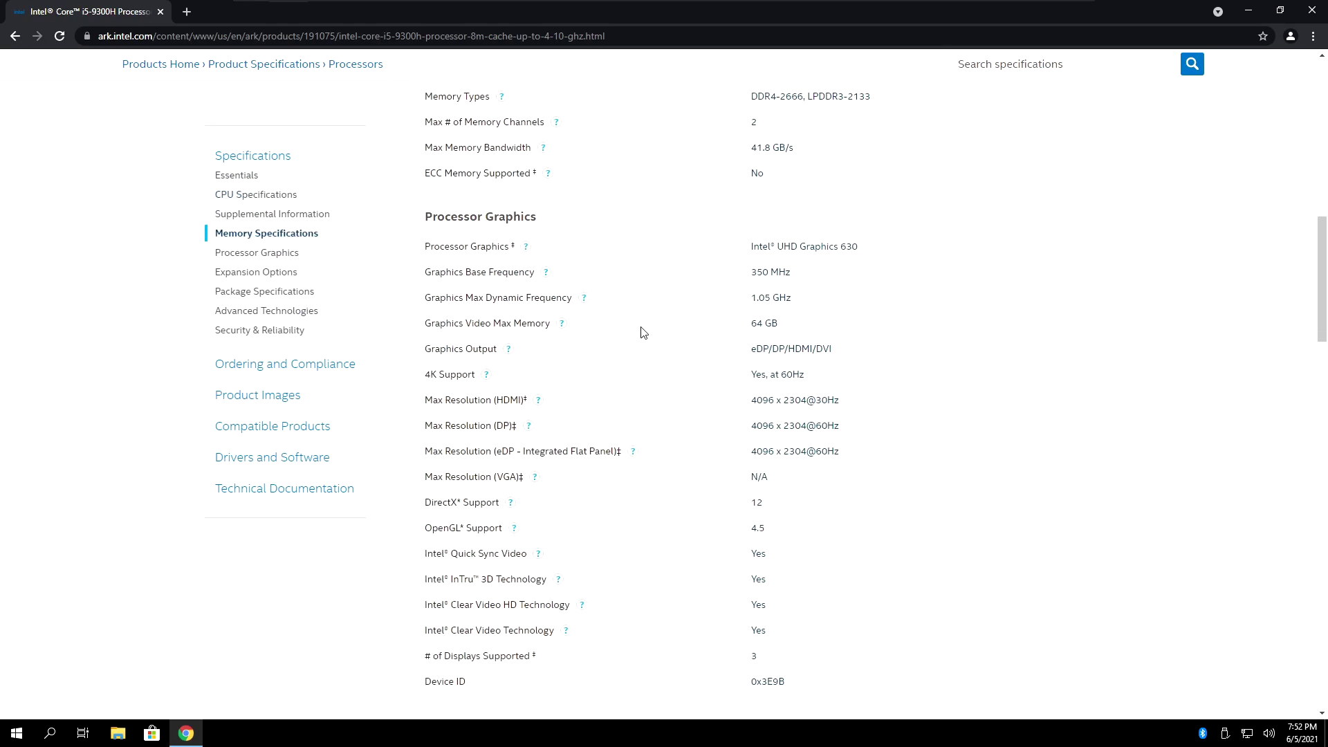
{"action": "left_click_drag", "start_coordinate": [860, 247], "coordinate": [840, 247]}
{"action": "left_click", "coordinate": [784, 251]}
{"action": "left_click", "coordinate": [186, 12]}
- Search 'Intel udh 630 drivers' and open the DCH graphics driver page, version 27.20.100.9466
{"action": "type", "text": "Intel"}
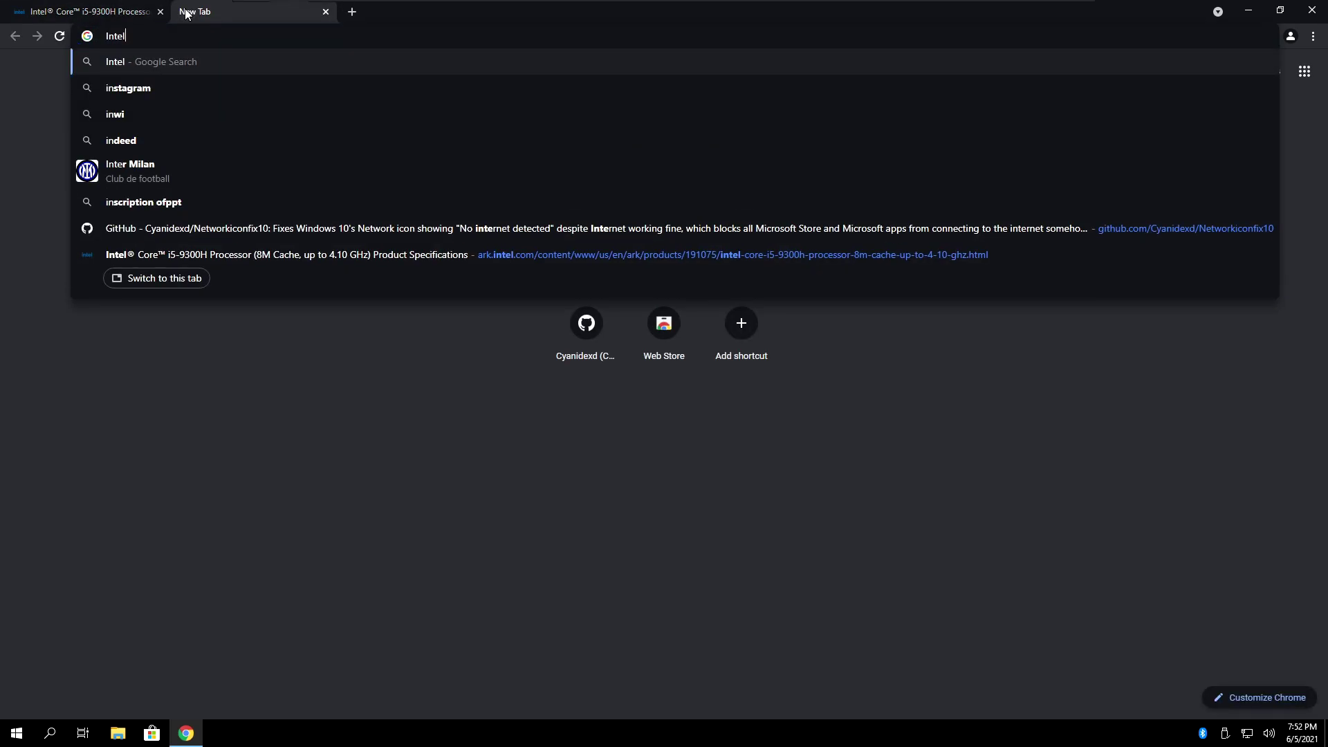
{"action": "type", "text": " udh 630 drivers"}
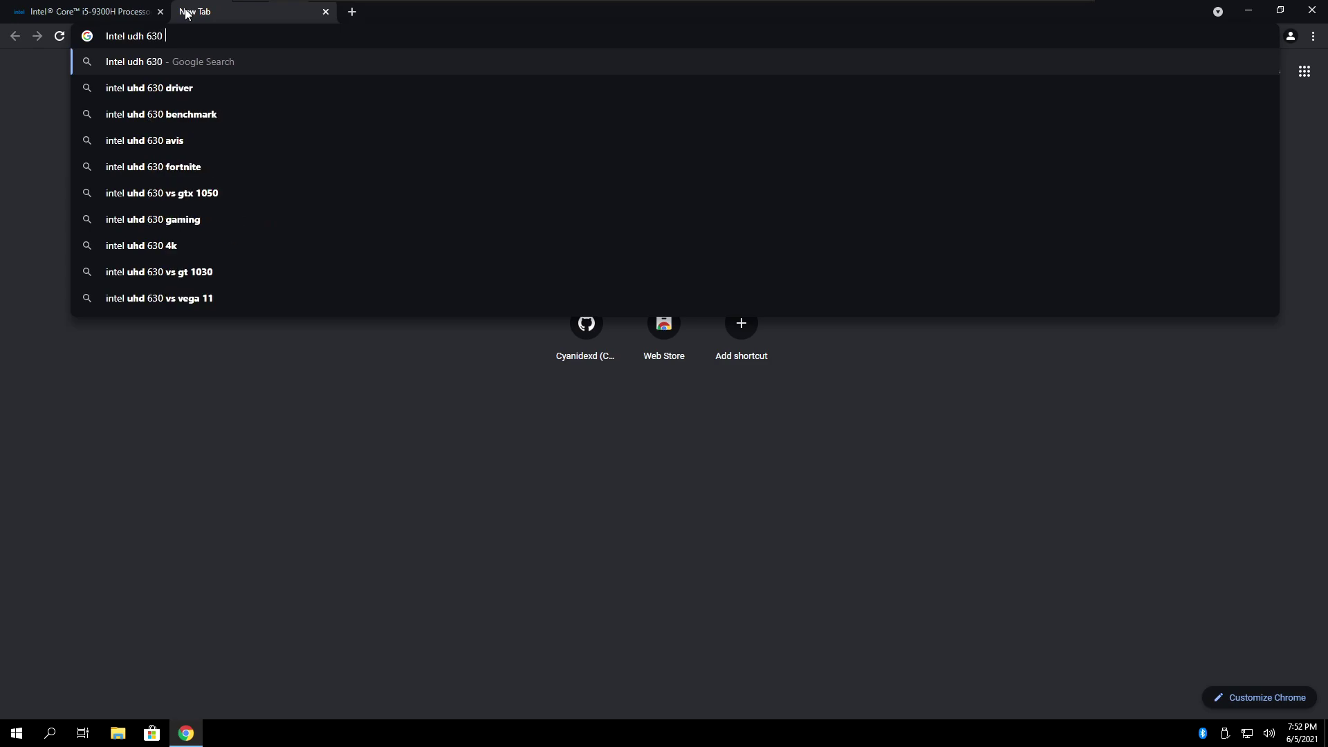
{"action": "key", "text": "Return"}
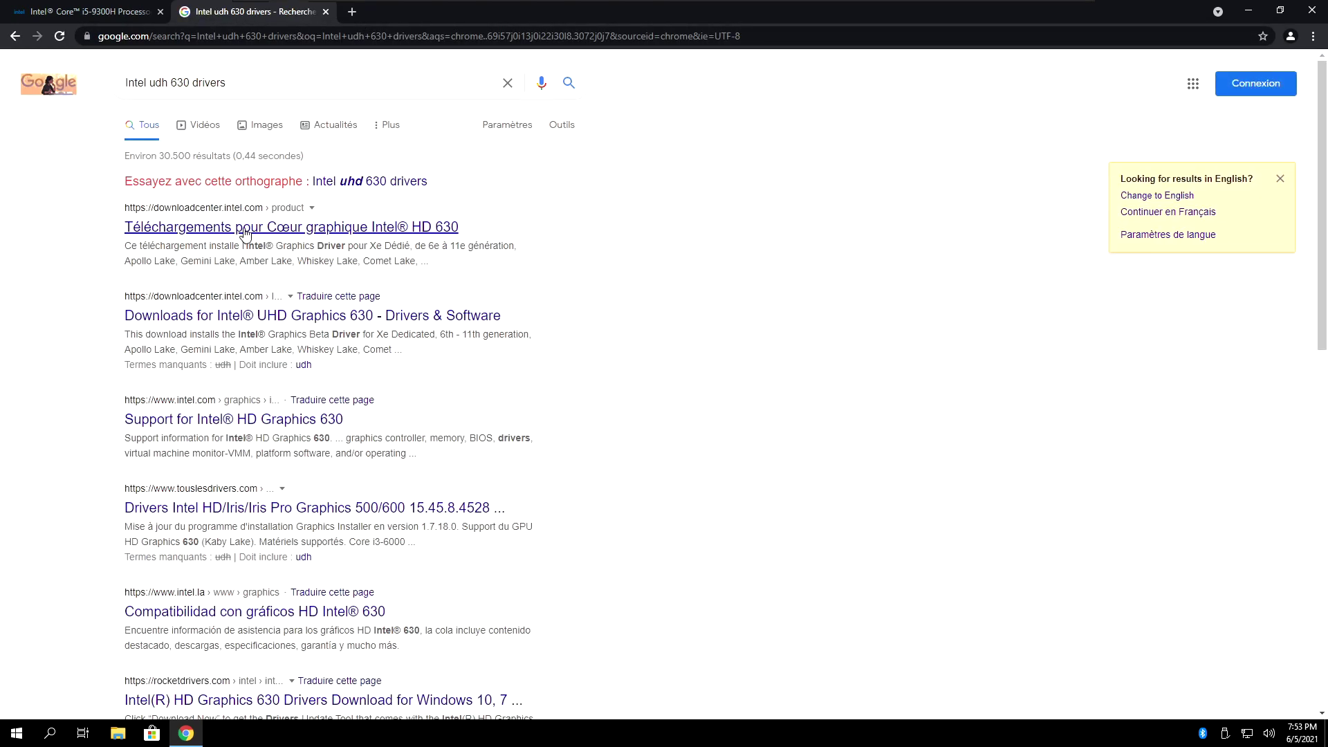
{"action": "left_click", "coordinate": [246, 228]}
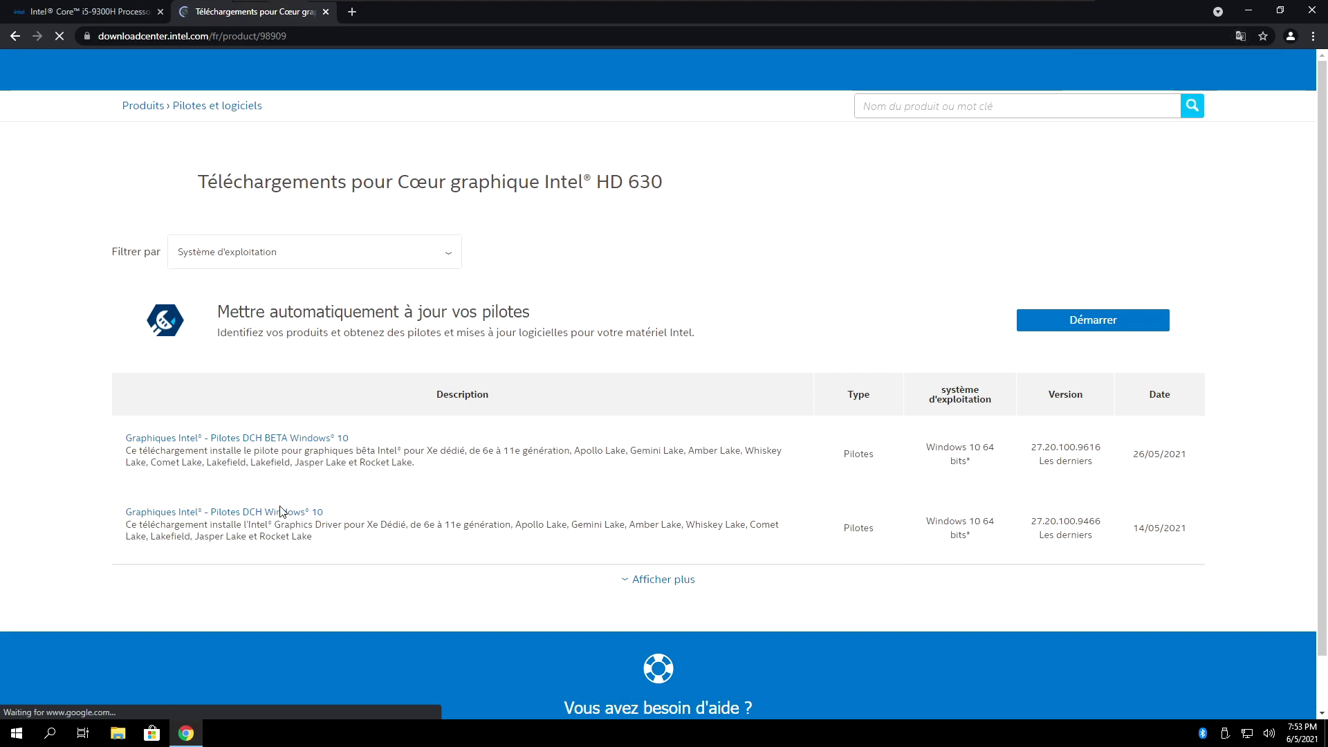
{"action": "left_click", "coordinate": [294, 462]}
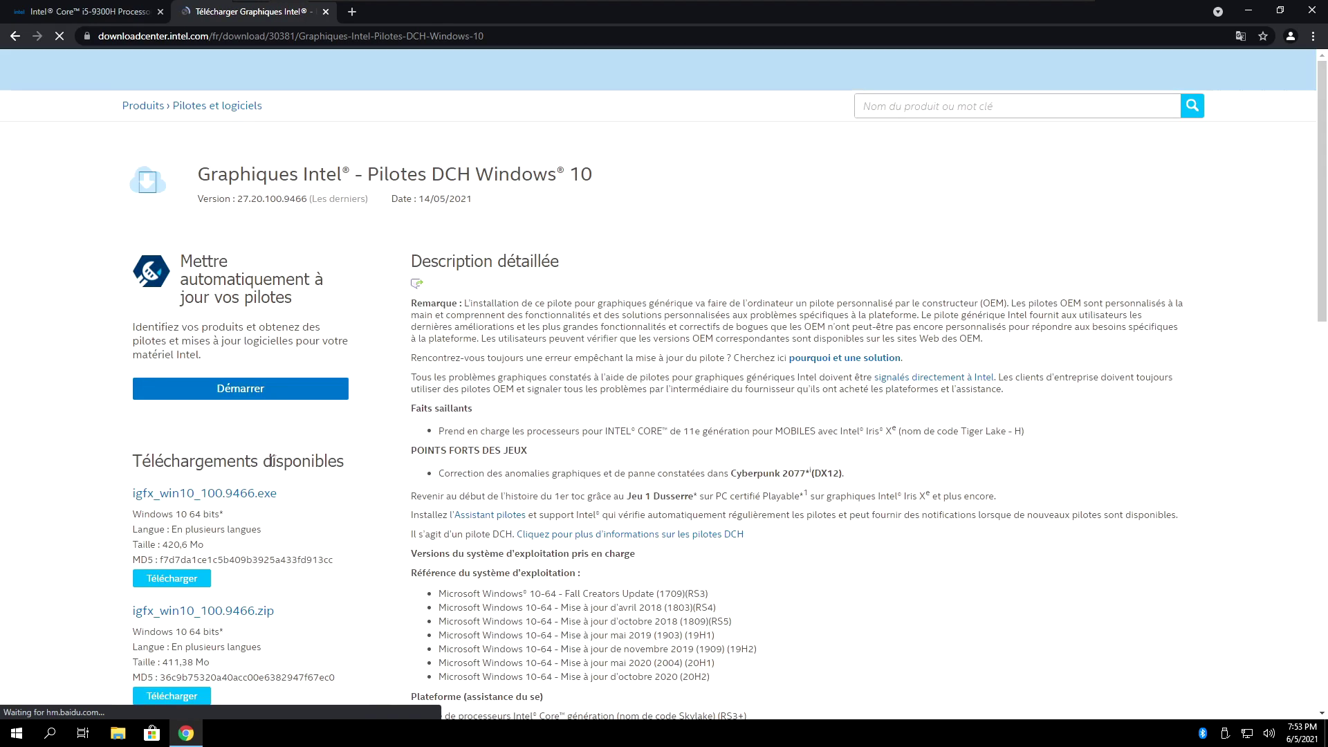
{"action": "scroll", "coordinate": [294, 462], "scroll_direction": "down", "scroll_amount": 2}
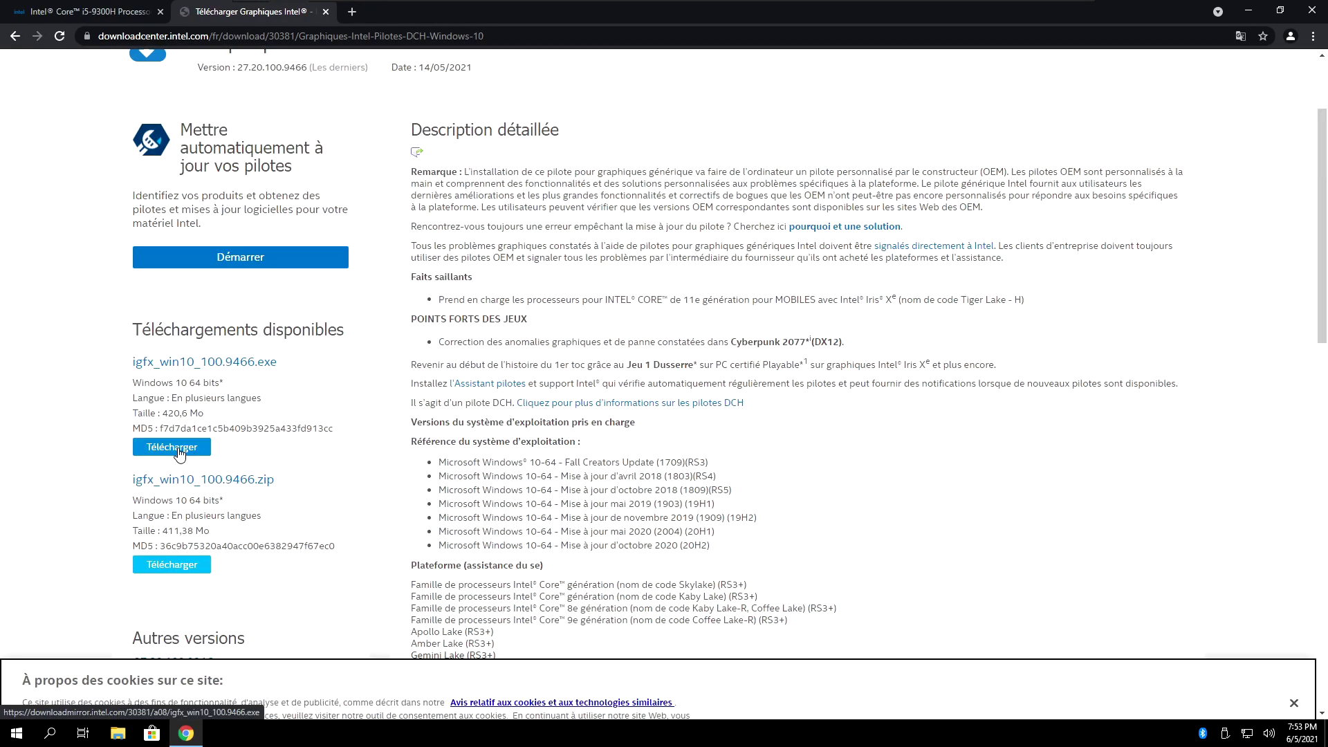
- Start the igfx_win10_100.9466.exe download, then cancel it and dismiss the downloads shelf
{"action": "left_click", "coordinate": [179, 453]}
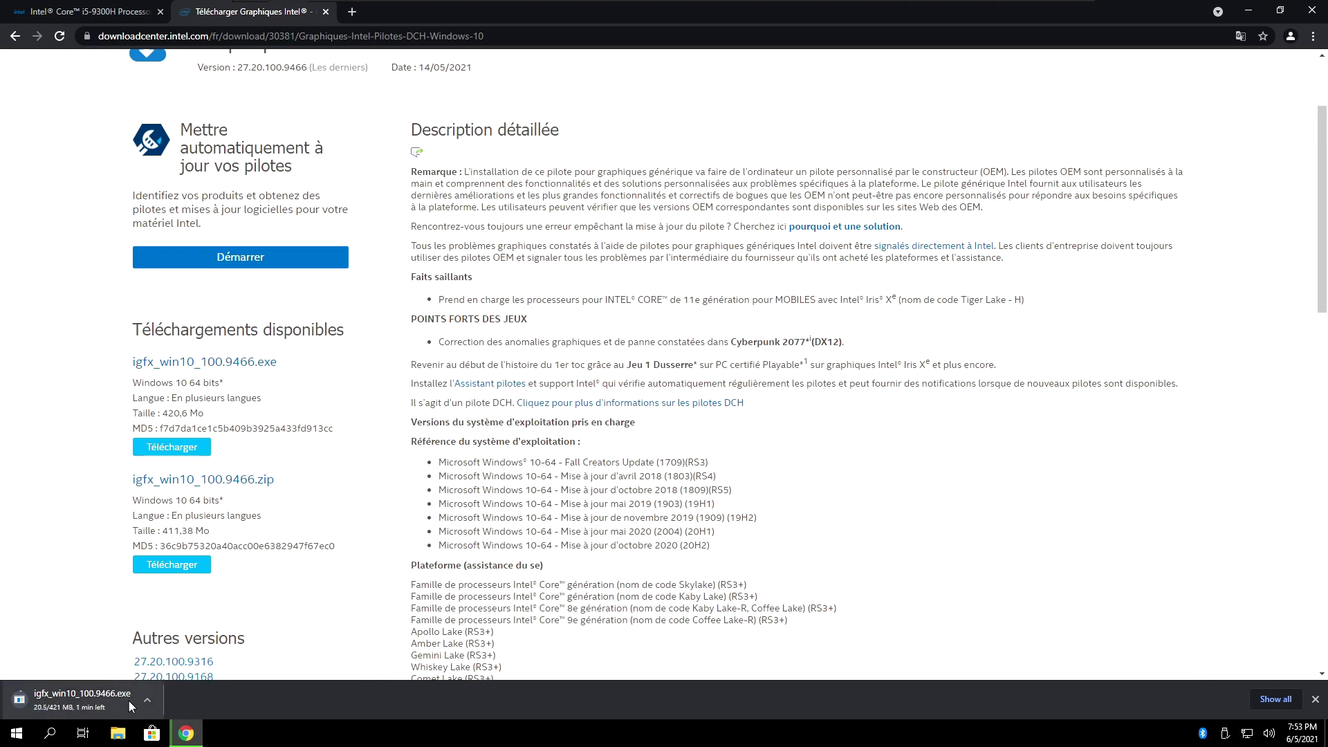
{"action": "left_click", "coordinate": [147, 700]}
{"action": "left_click", "coordinate": [201, 673]}
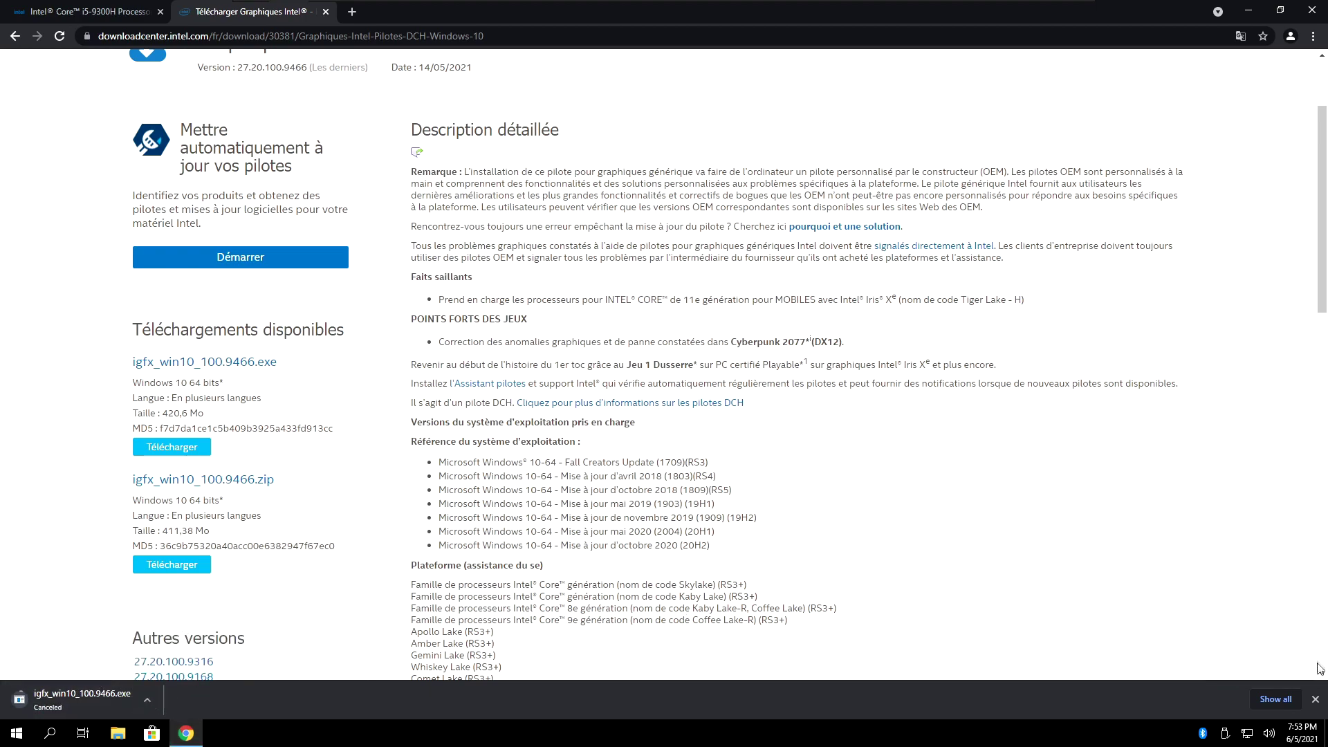
{"action": "left_click", "coordinate": [1315, 699]}
- Close the Intel pages and search 'nvidia drivers' in a fresh tab
{"action": "key", "text": "ctrl+w"}
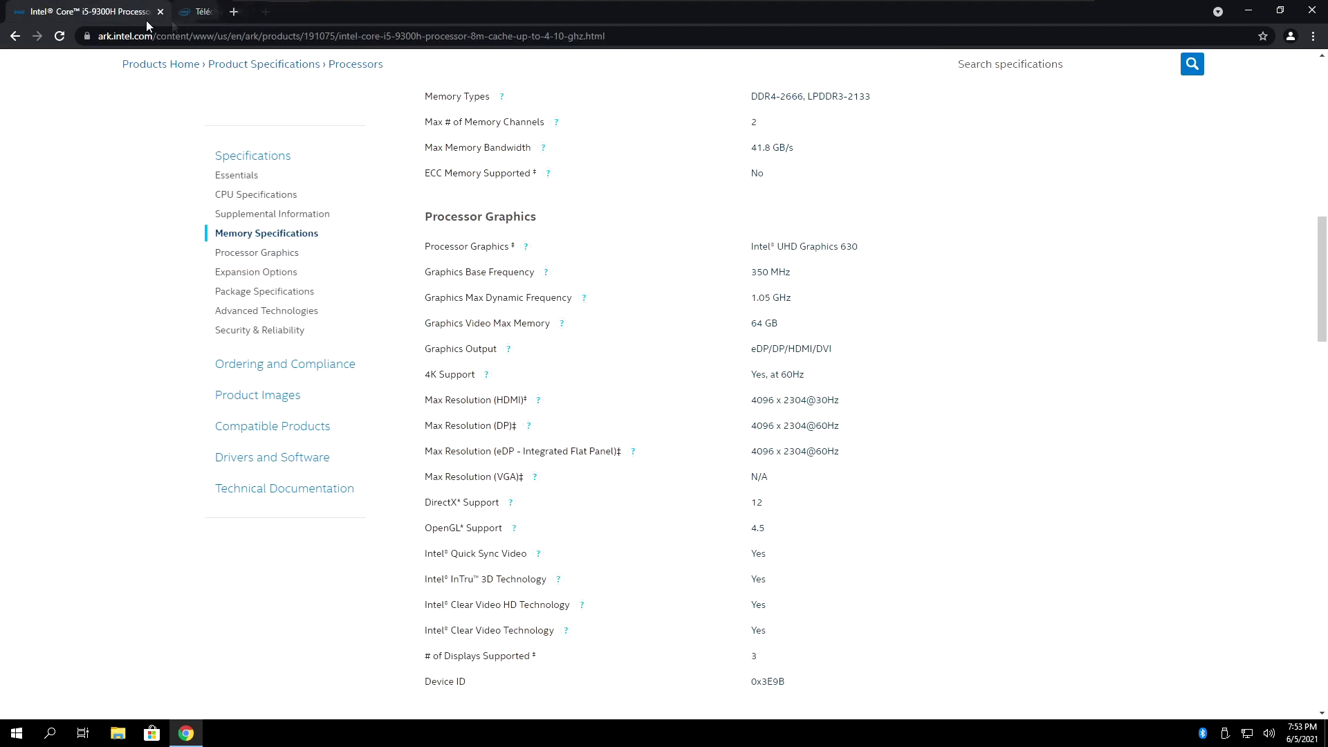
{"action": "key", "text": "ctrl+t"}
{"action": "left_click", "coordinate": [160, 11]}
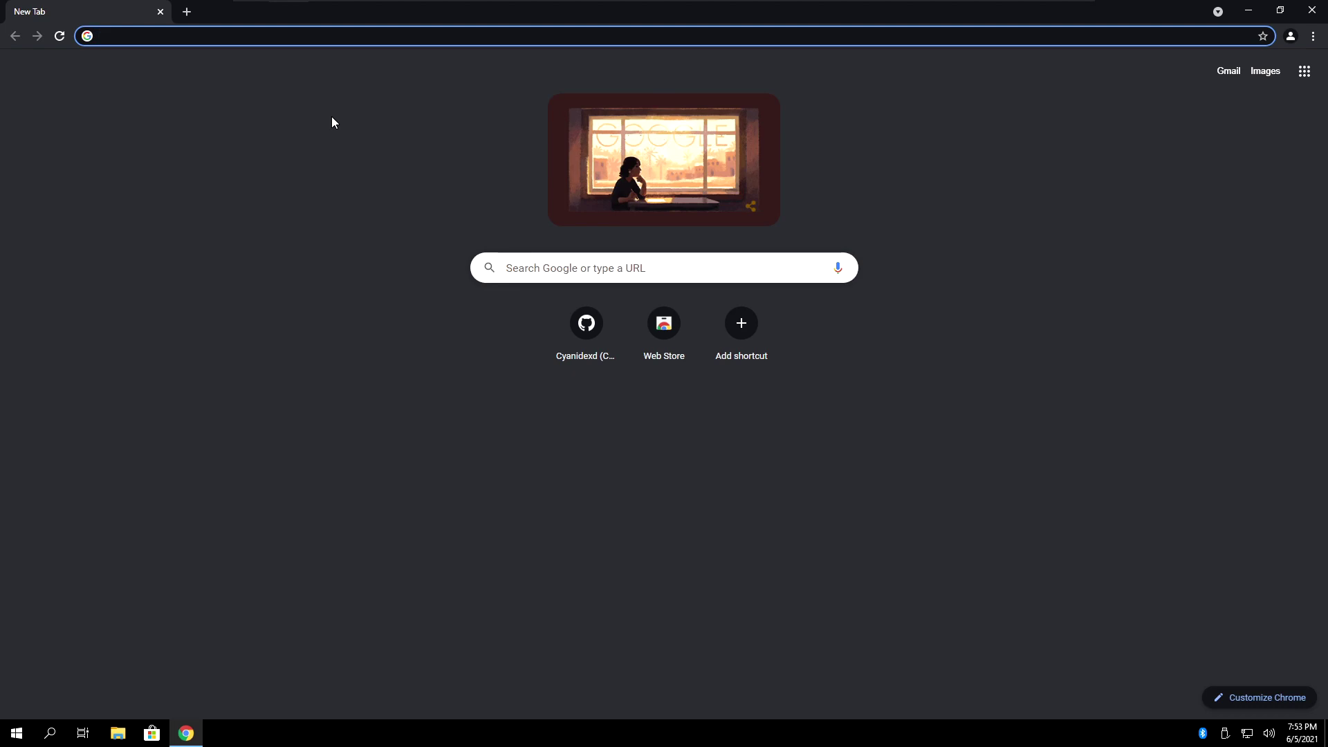
{"action": "type", "text": "n"}
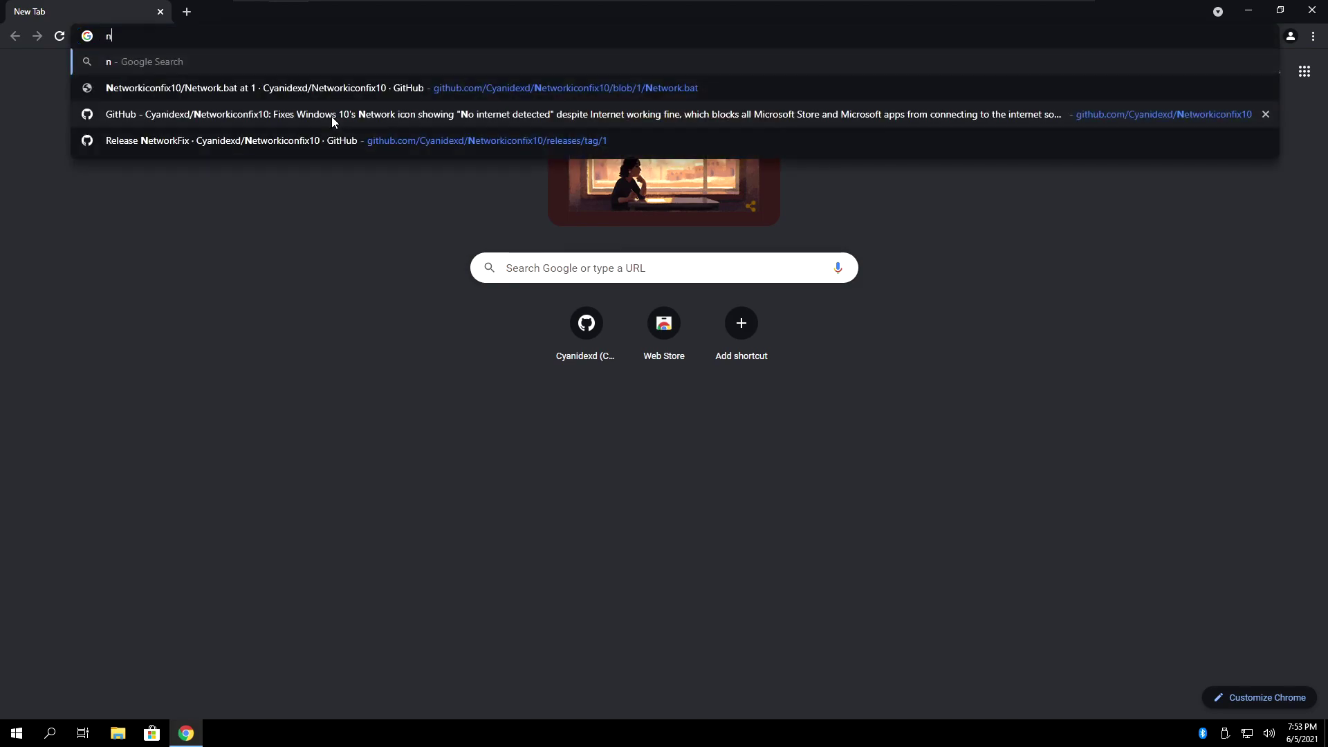
{"action": "type", "text": "vidia drivers"}
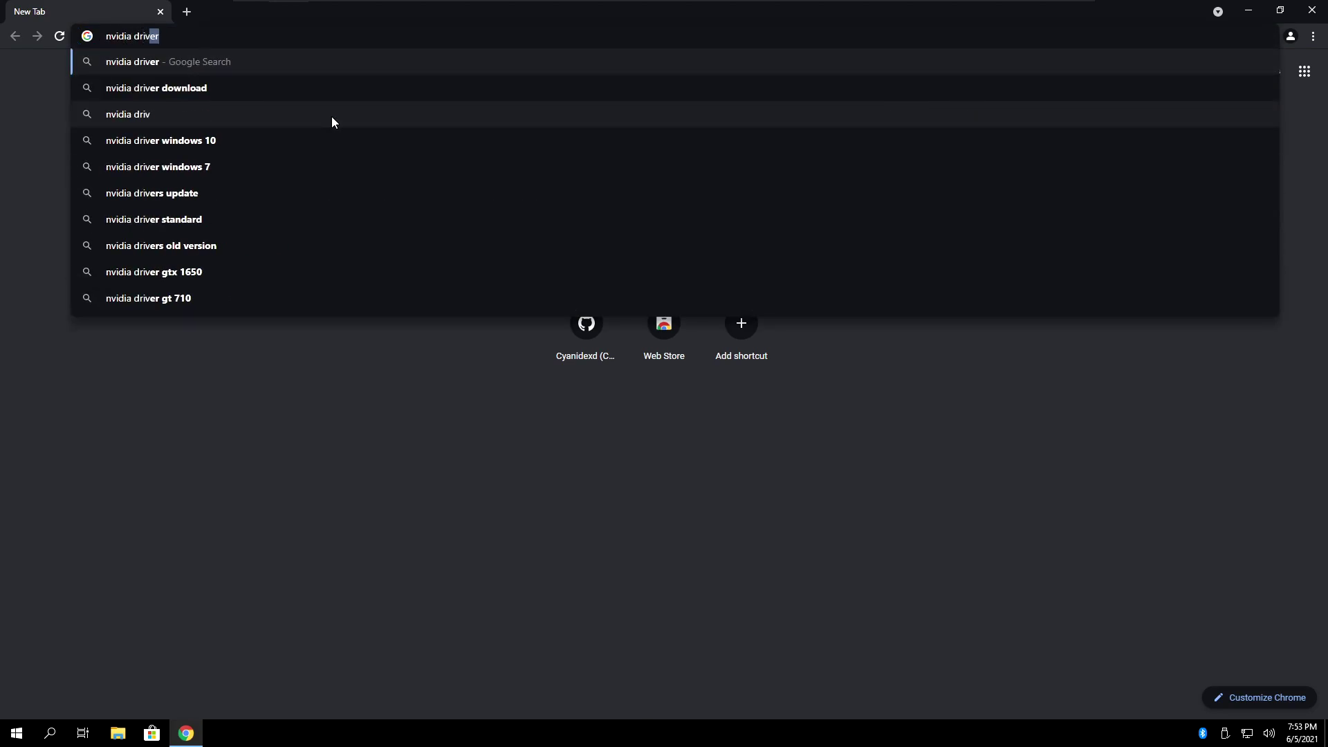
{"action": "key", "text": "Return"}
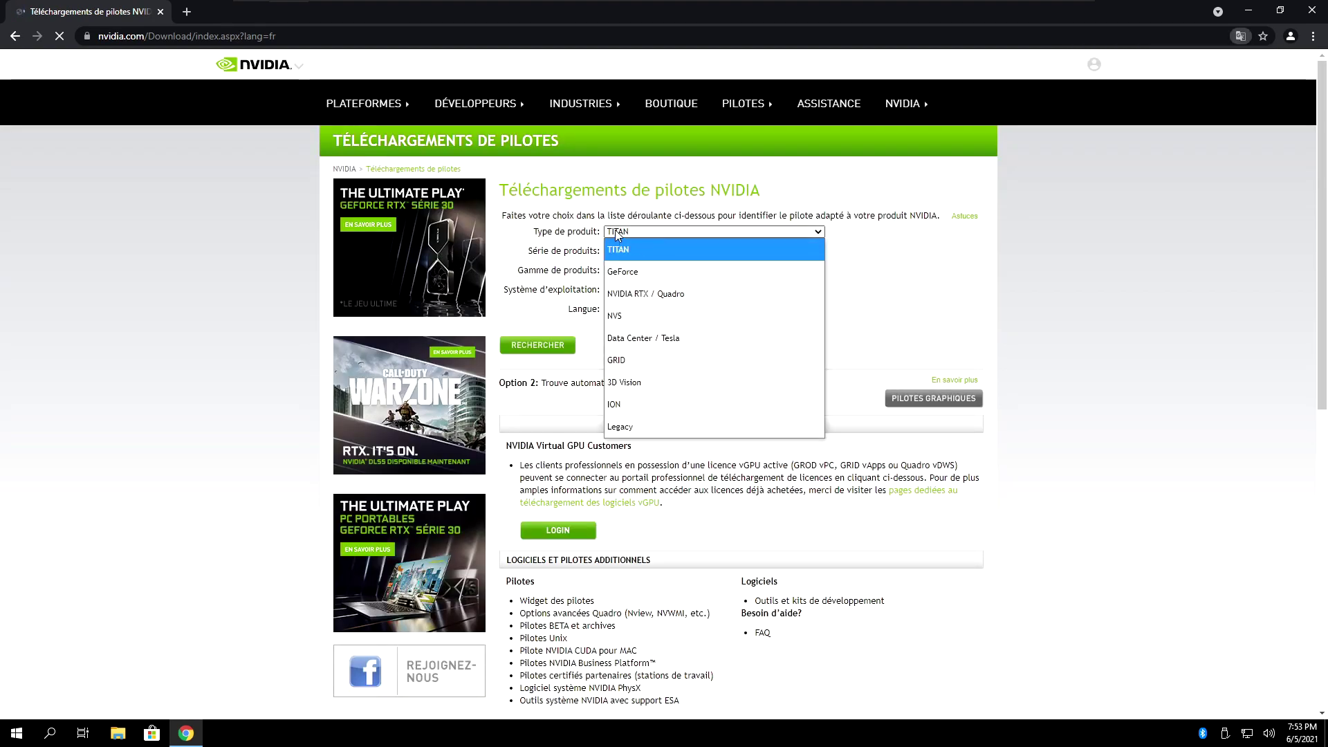
- Pick GeForce RTX 30 Series (Notebooks), download the 466.63 driver, and show all downloads
{"action": "left_click", "coordinate": [644, 271]}
{"action": "left_click", "coordinate": [640, 251]}
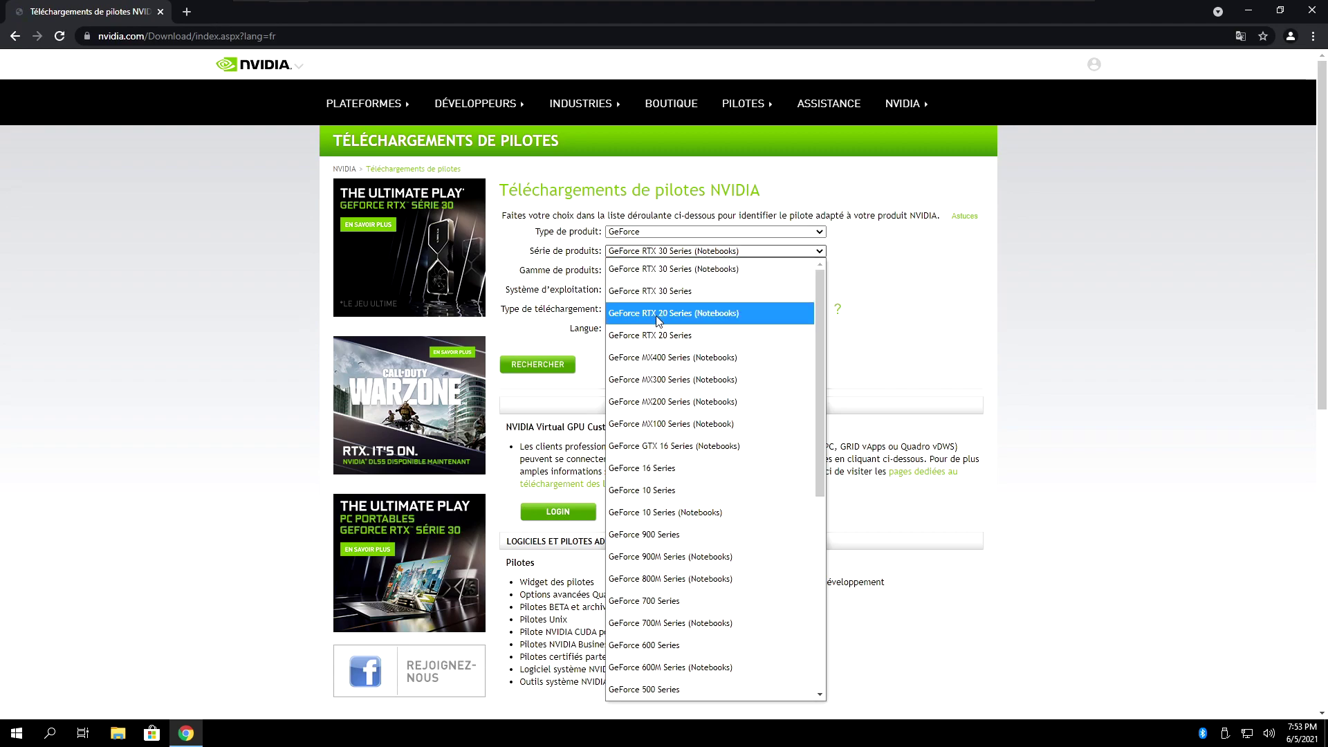
{"action": "left_click", "coordinate": [711, 272]}
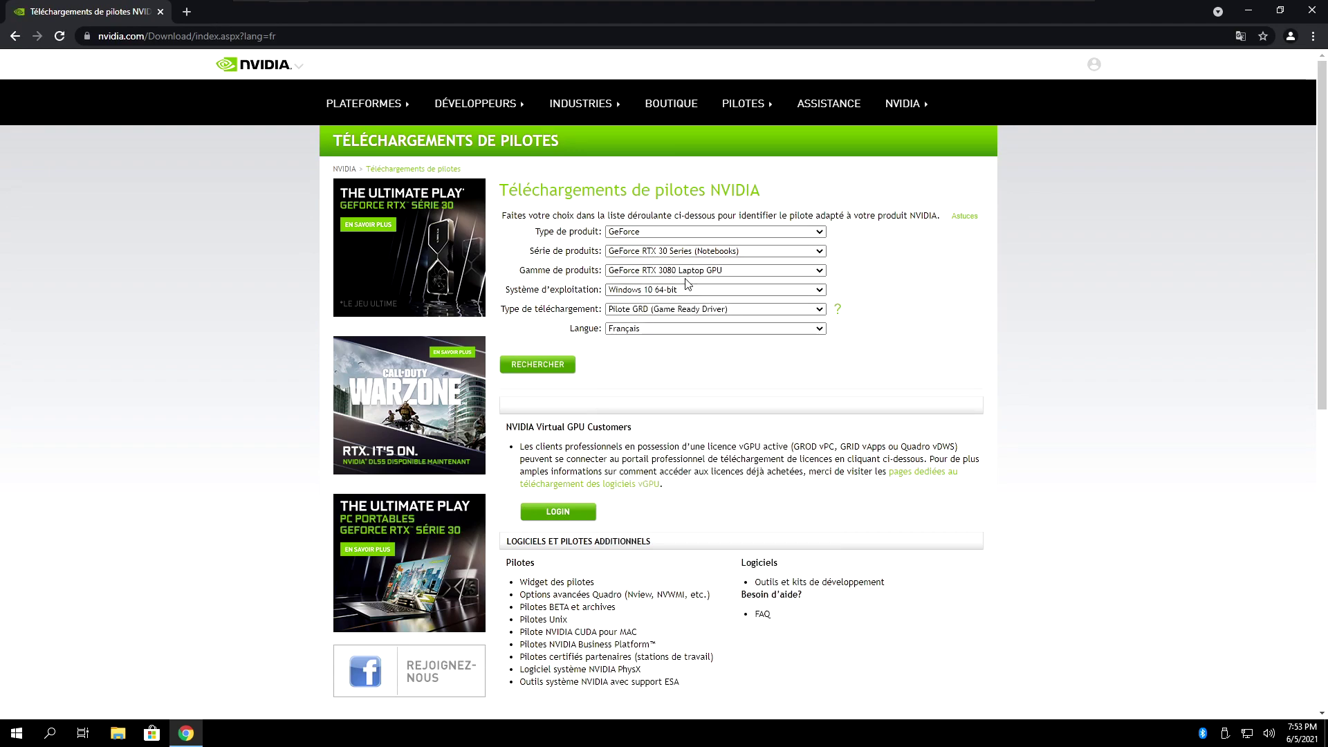
{"action": "left_click", "coordinate": [531, 372]}
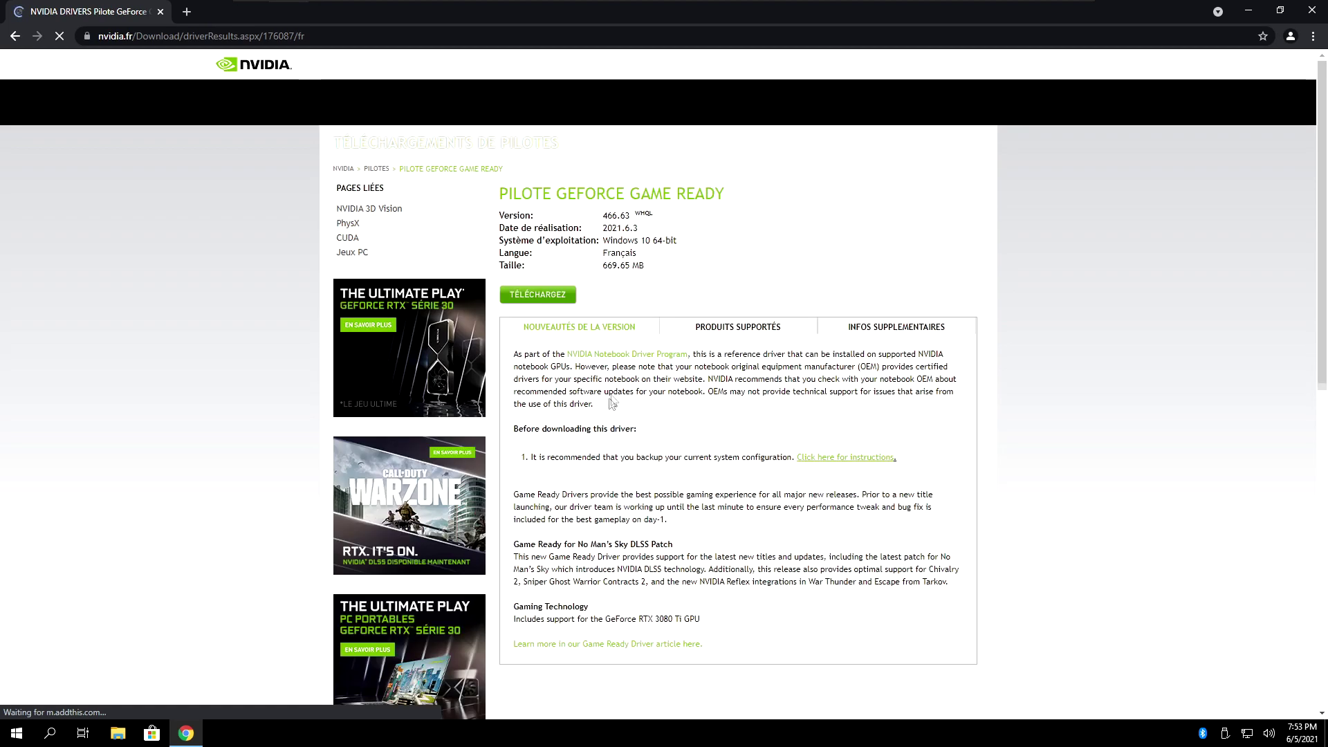
{"action": "left_click", "coordinate": [539, 294]}
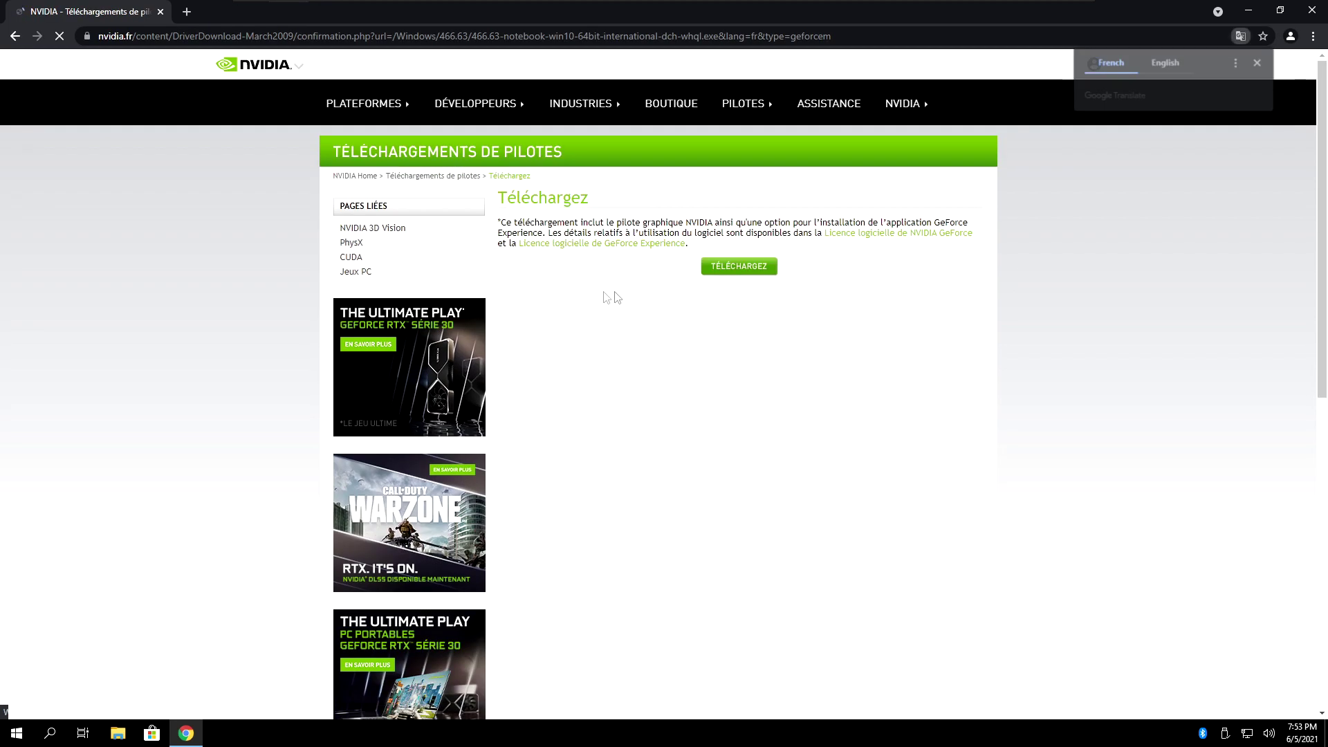
{"action": "left_click", "coordinate": [739, 267]}
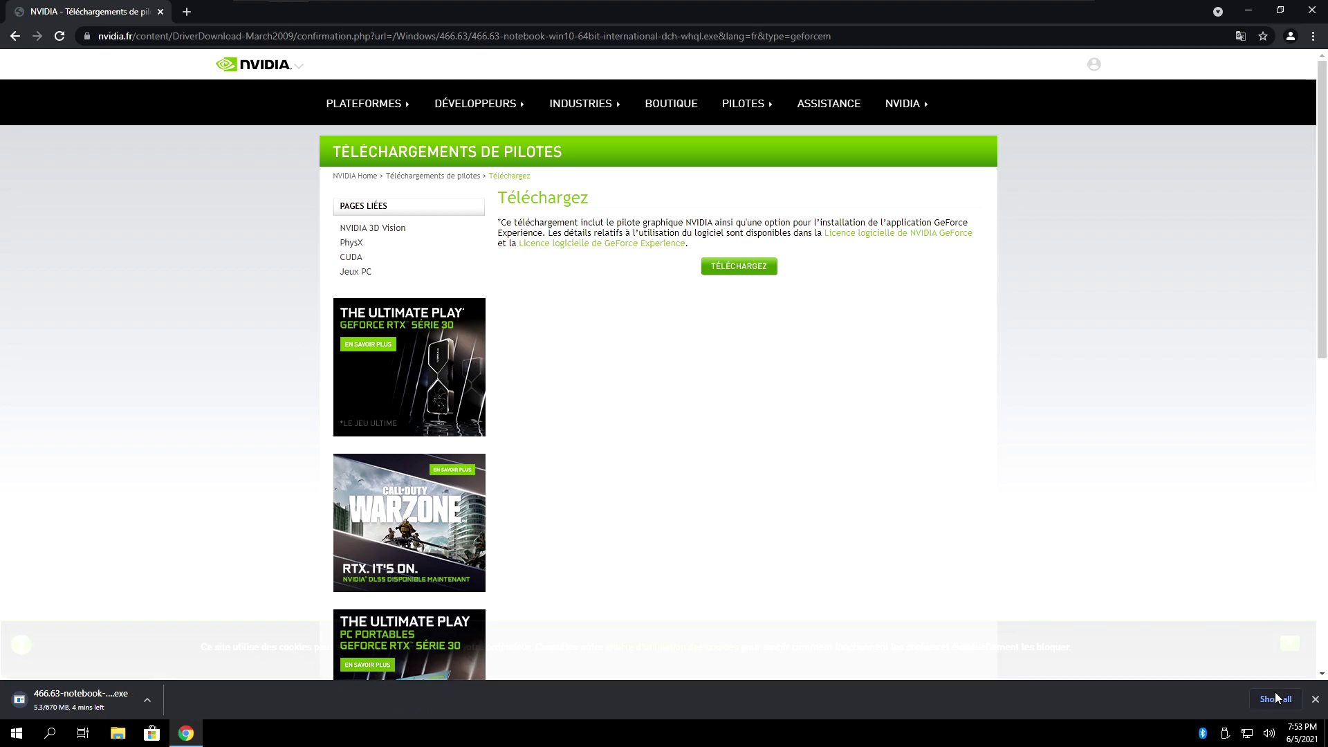
{"action": "left_click", "coordinate": [1275, 698]}
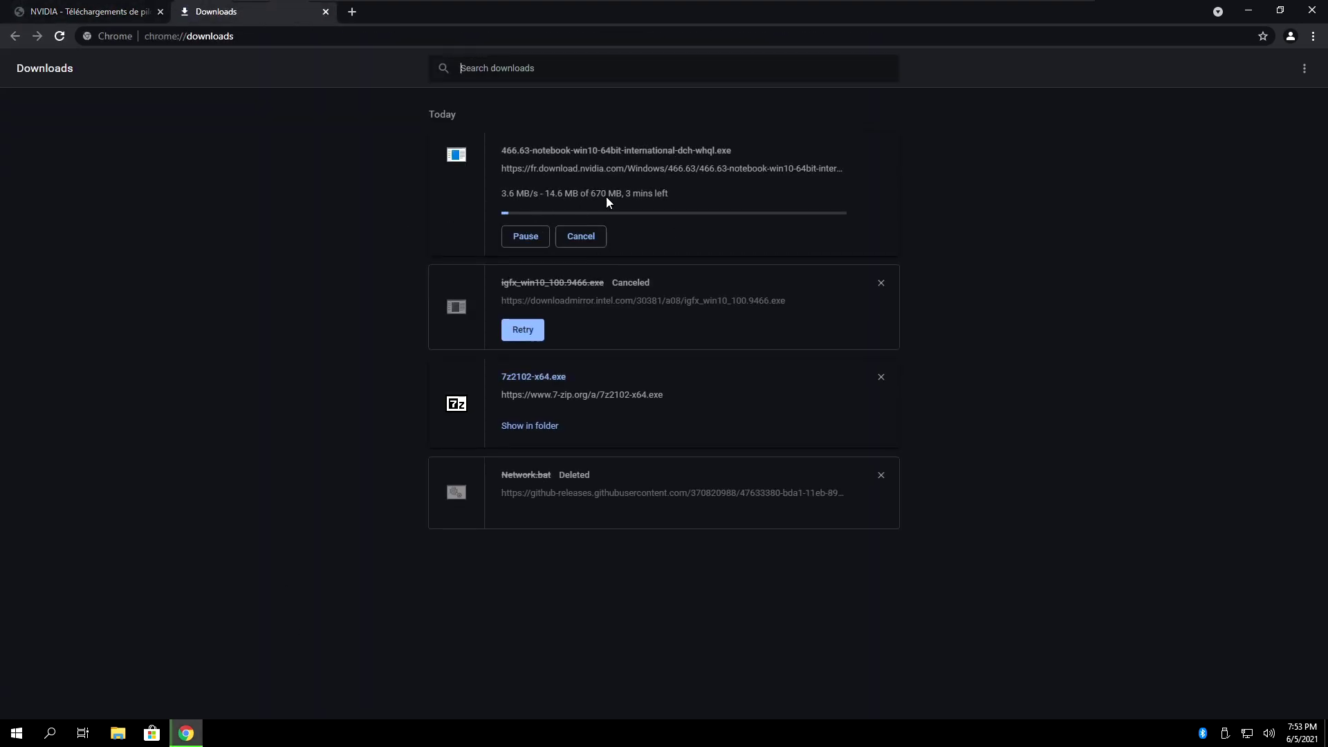
- Cancel the DCH 466.63 NVIDIA download and copy its download link address
{"action": "left_click", "coordinate": [86, 11]}
{"action": "left_click", "coordinate": [216, 11]}
{"action": "left_click", "coordinate": [590, 242]}
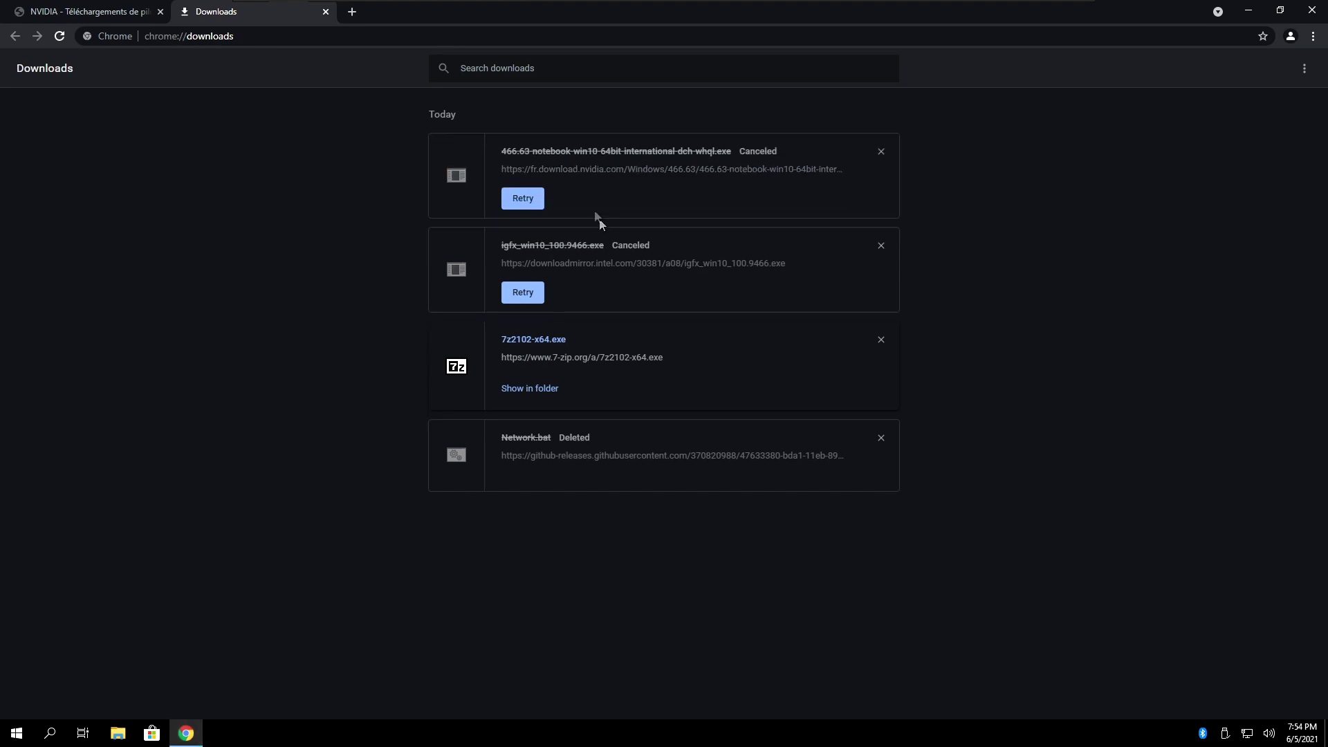
{"action": "right_click", "coordinate": [568, 173]}
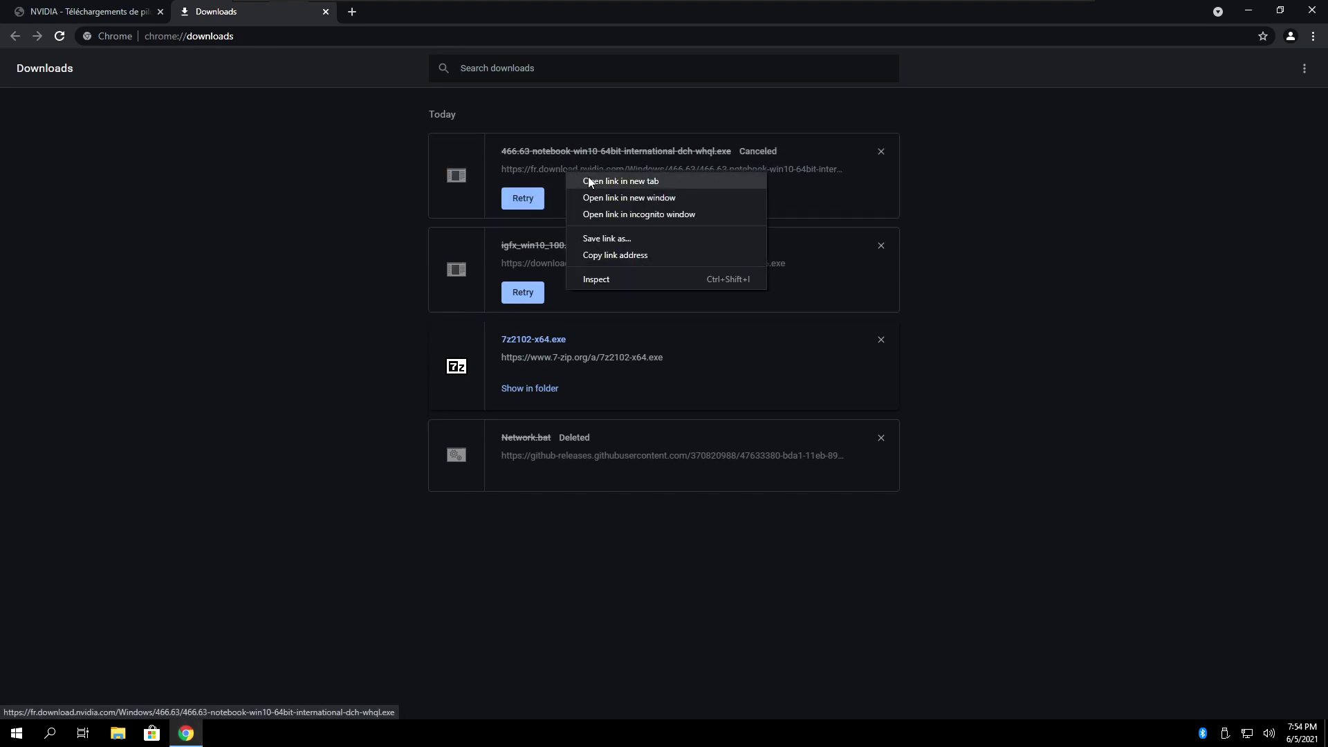
{"action": "left_click", "coordinate": [618, 253]}
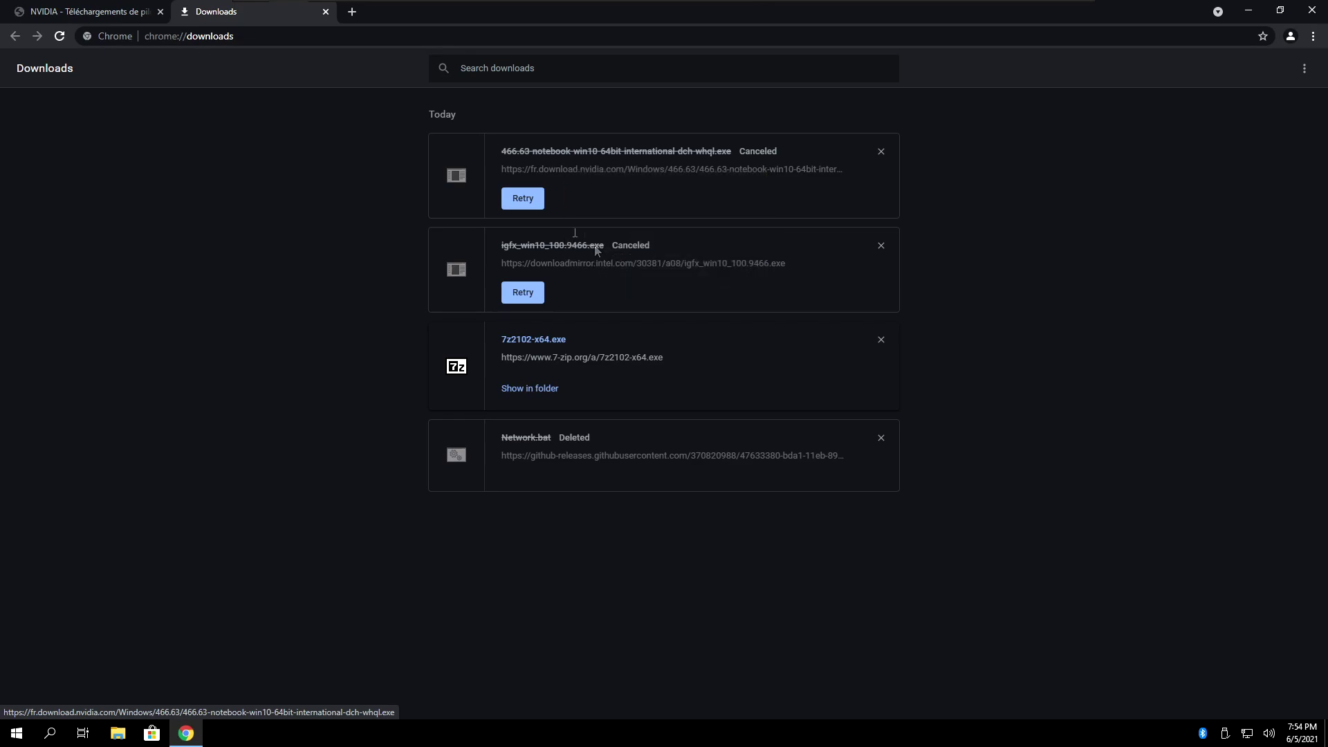
- Load the link without -dch in a new tab, then cancel that download and close Downloads
{"action": "left_click", "coordinate": [352, 12]}
{"action": "key", "text": "ctrl+v"}
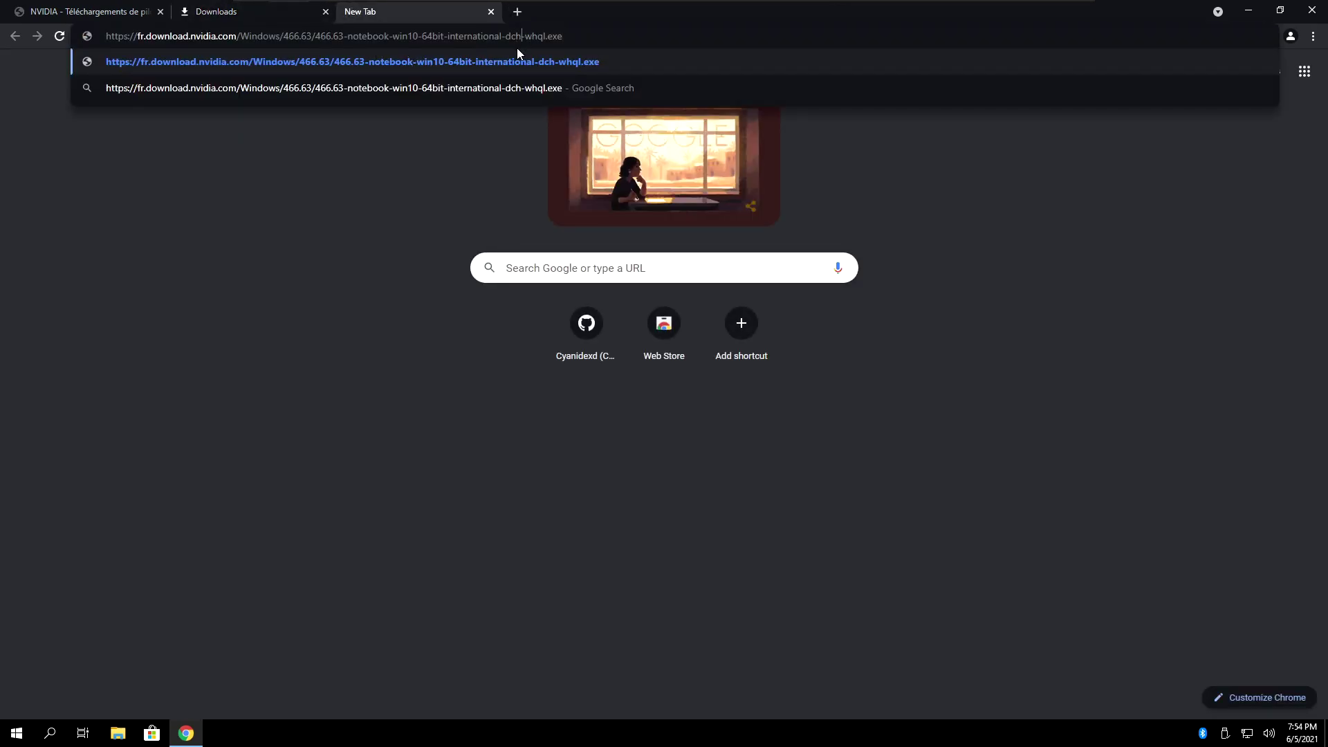
{"action": "key", "text": "BackSpace"}
{"action": "key", "text": "BackSpace"}
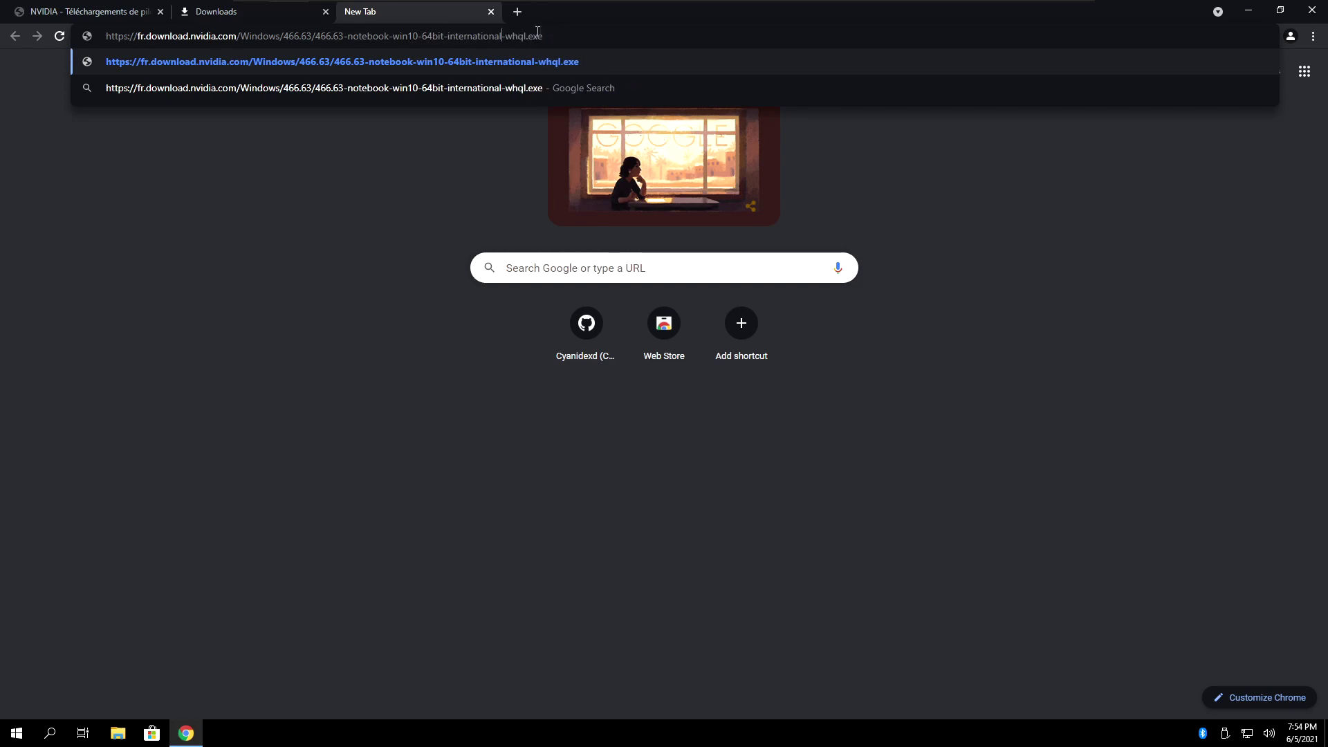
{"action": "key", "text": "Return"}
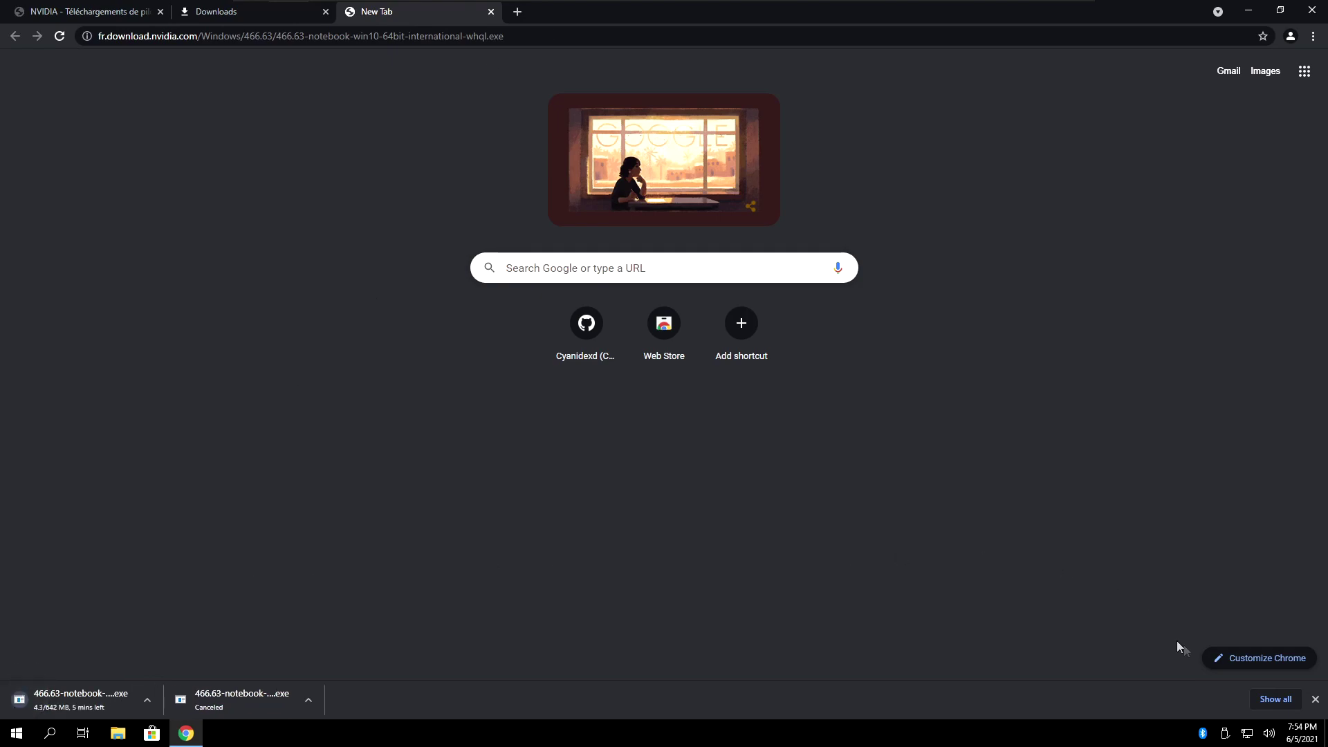
{"action": "left_click", "coordinate": [237, 11]}
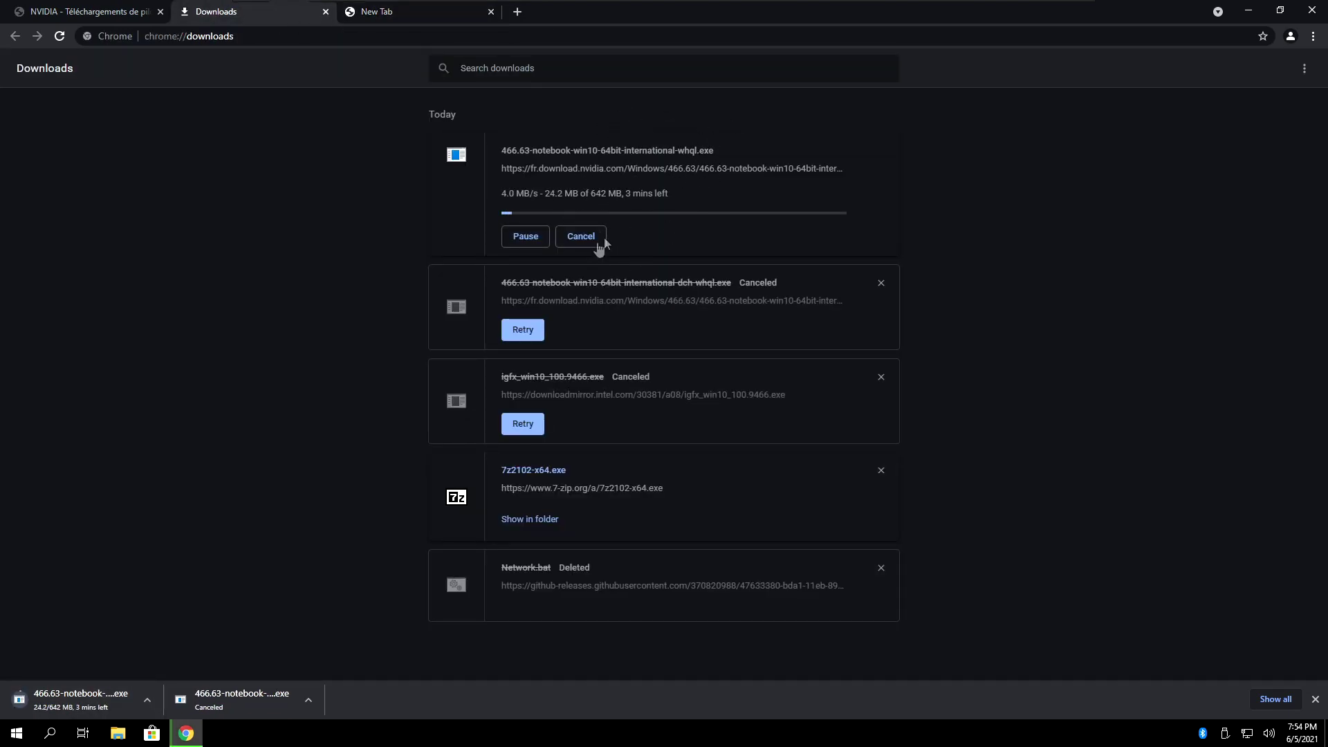
{"action": "left_click", "coordinate": [581, 237]}
{"action": "left_click", "coordinate": [326, 11]}
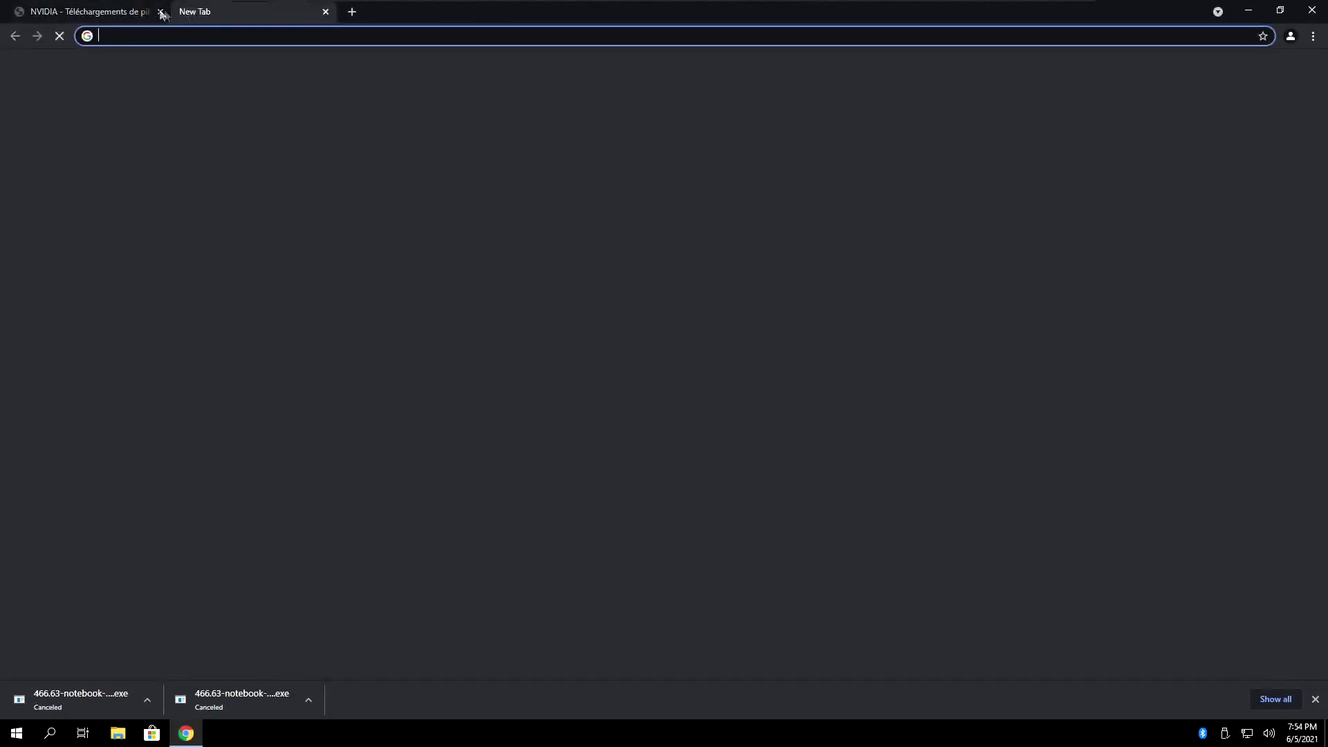
- Close the NVIDIA tab and search 'Amd drivers' to reach the AMD support page
{"action": "left_click", "coordinate": [160, 11]}
{"action": "type", "text": "Amd r"}
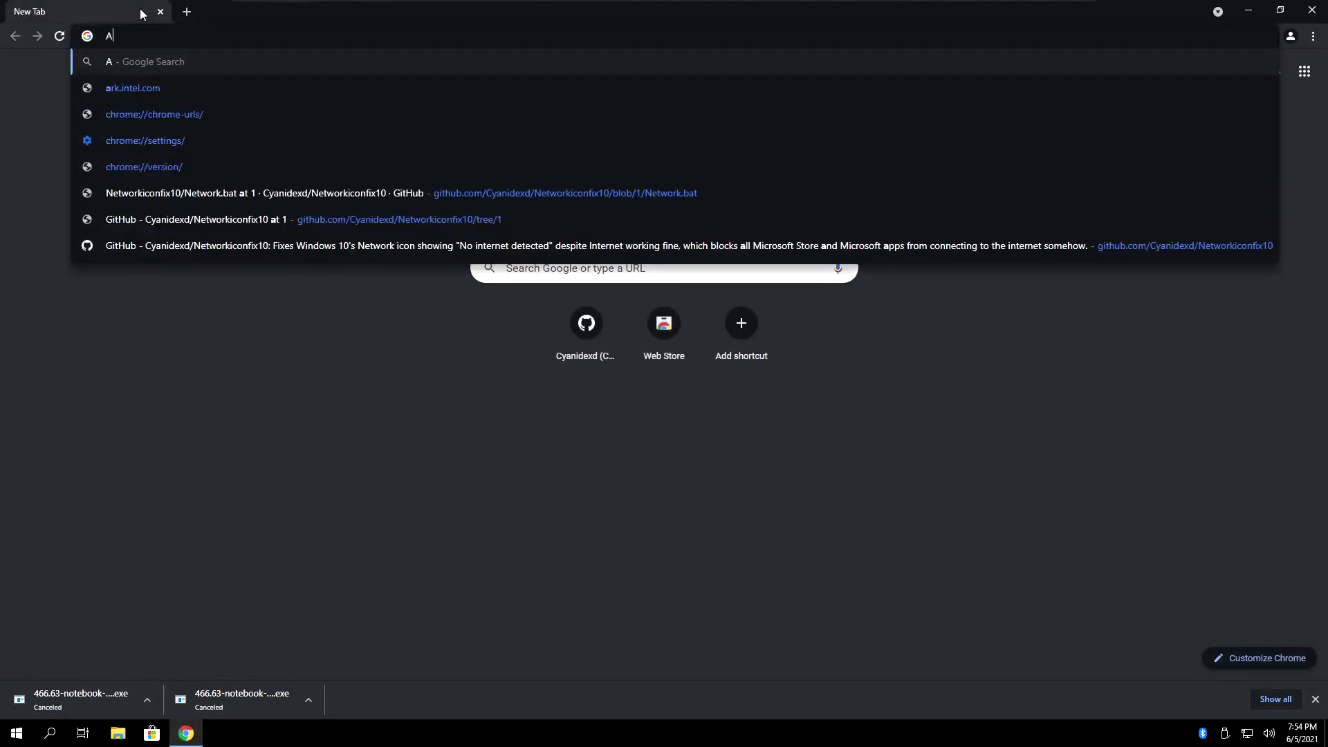
{"action": "key", "text": "BackSpace"}
{"action": "type", "text": "drivers"}
{"action": "key", "text": "Return"}
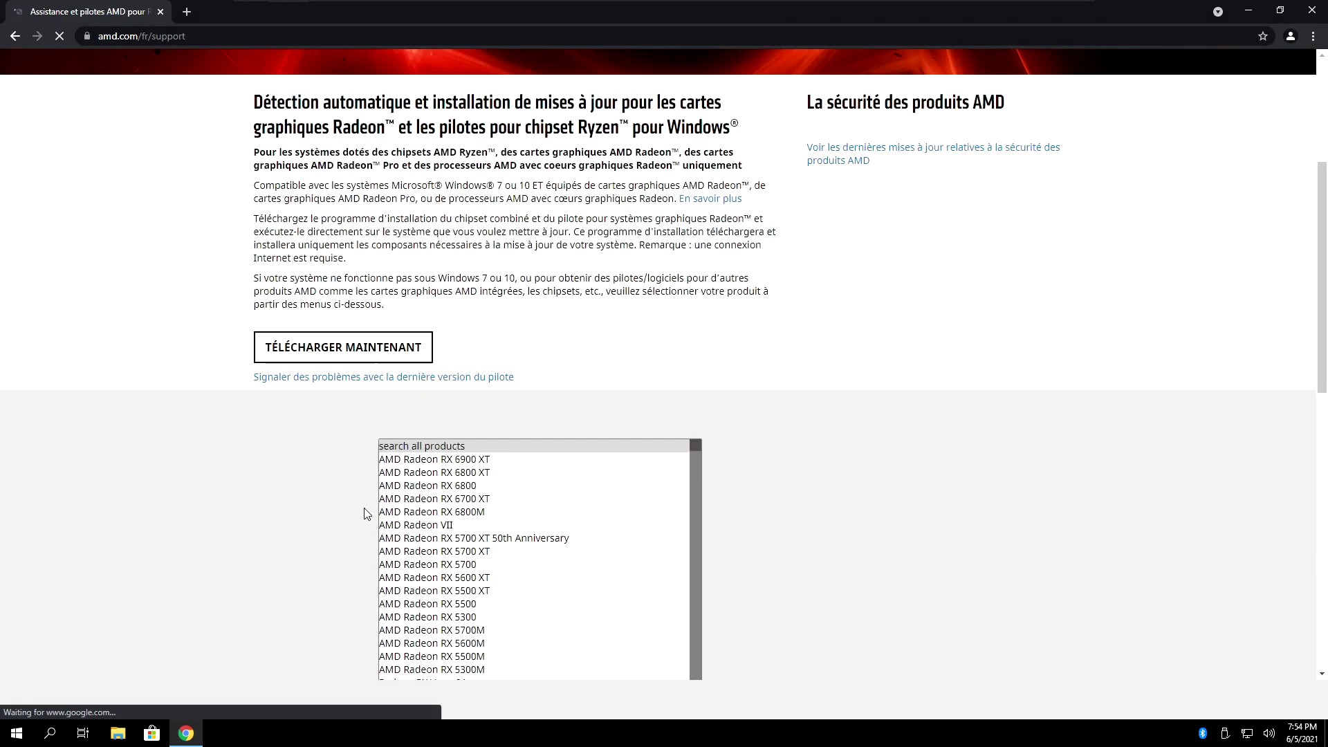
{"action": "left_click", "coordinate": [187, 12]}
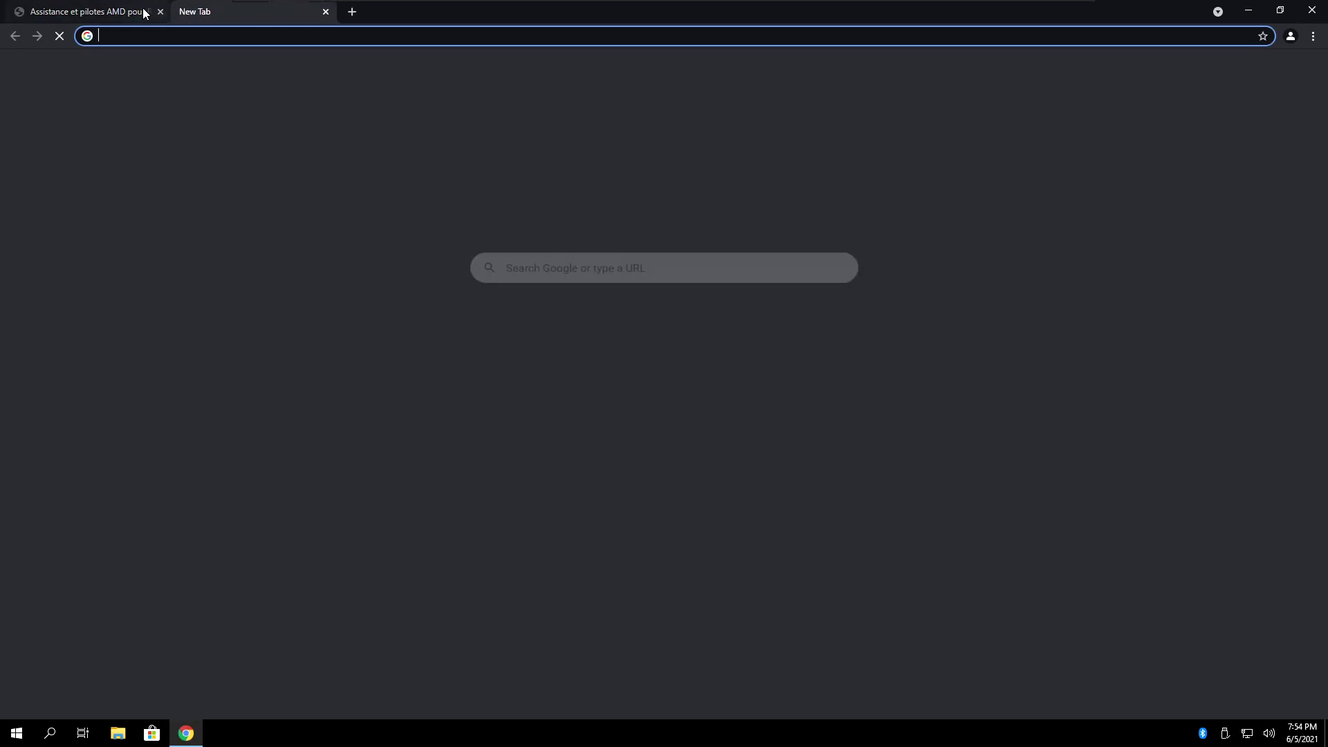
- Close the AMD page, search 'Directx', and get the DirectX End-User Runtime web installer
{"action": "left_click", "coordinate": [160, 12]}
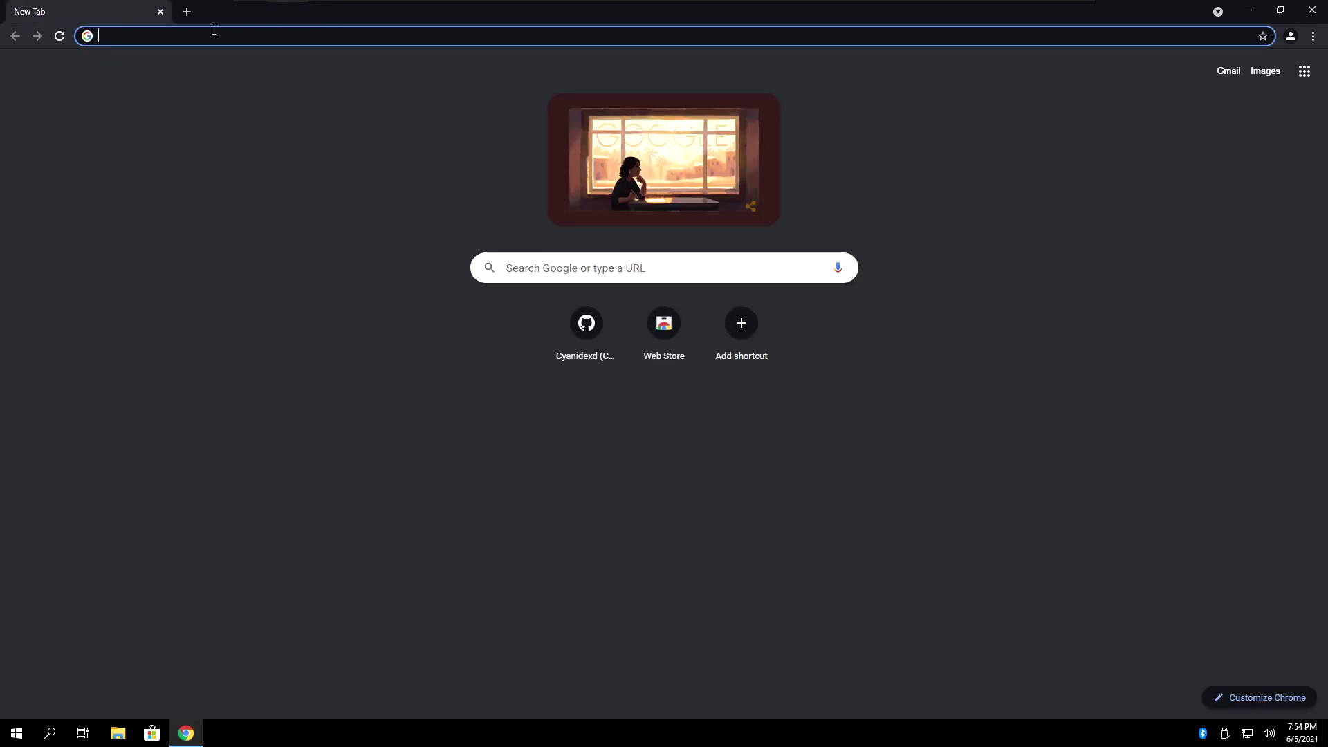
{"action": "type", "text": "Direct x"}
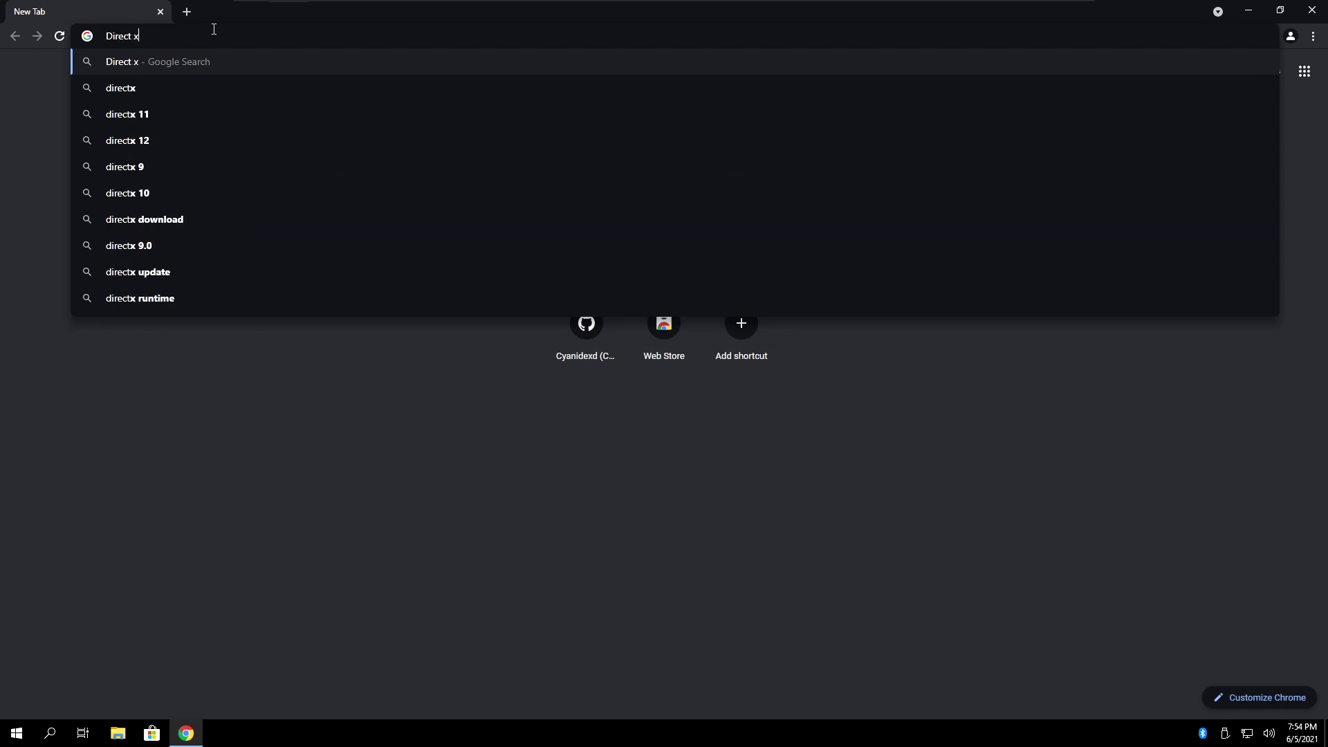
{"action": "key", "text": "Left"}
{"action": "key", "text": "BackSpace"}
{"action": "key", "text": "Return"}
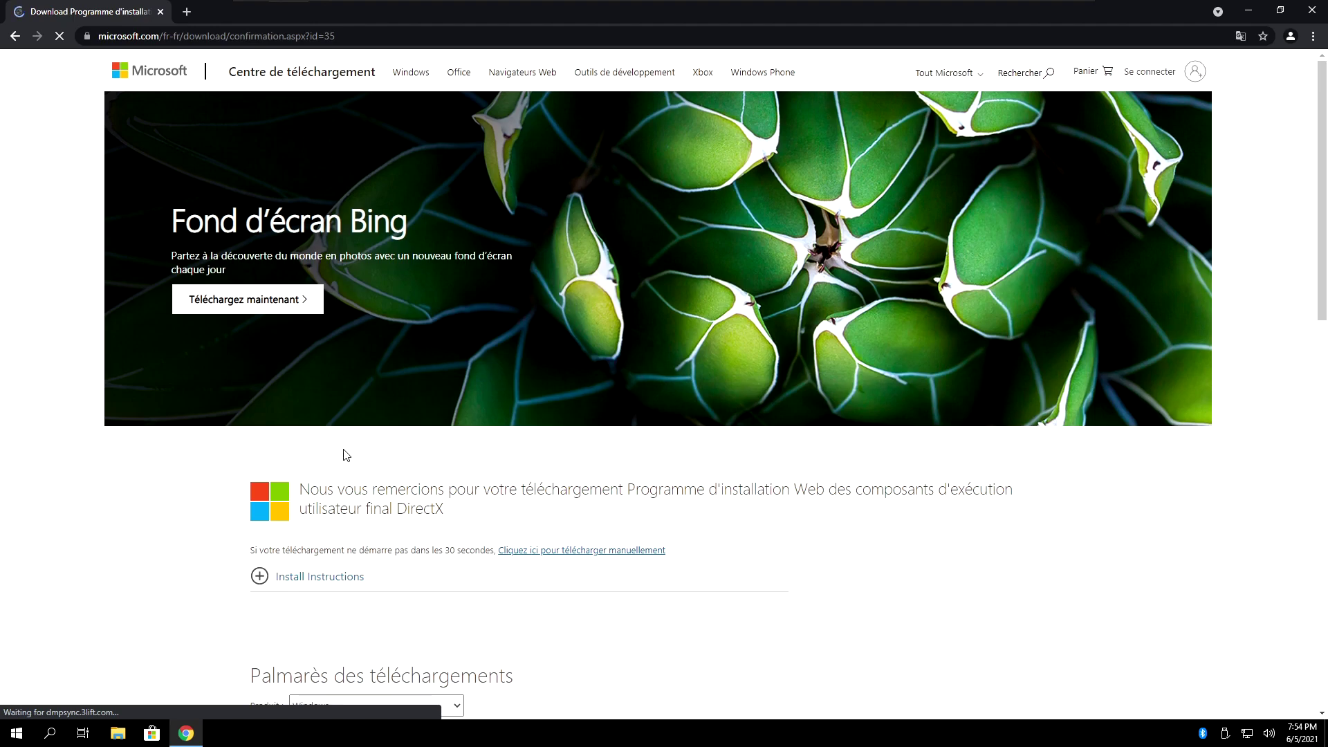
{"action": "scroll", "coordinate": [339, 456], "scroll_direction": "down", "scroll_amount": 4}
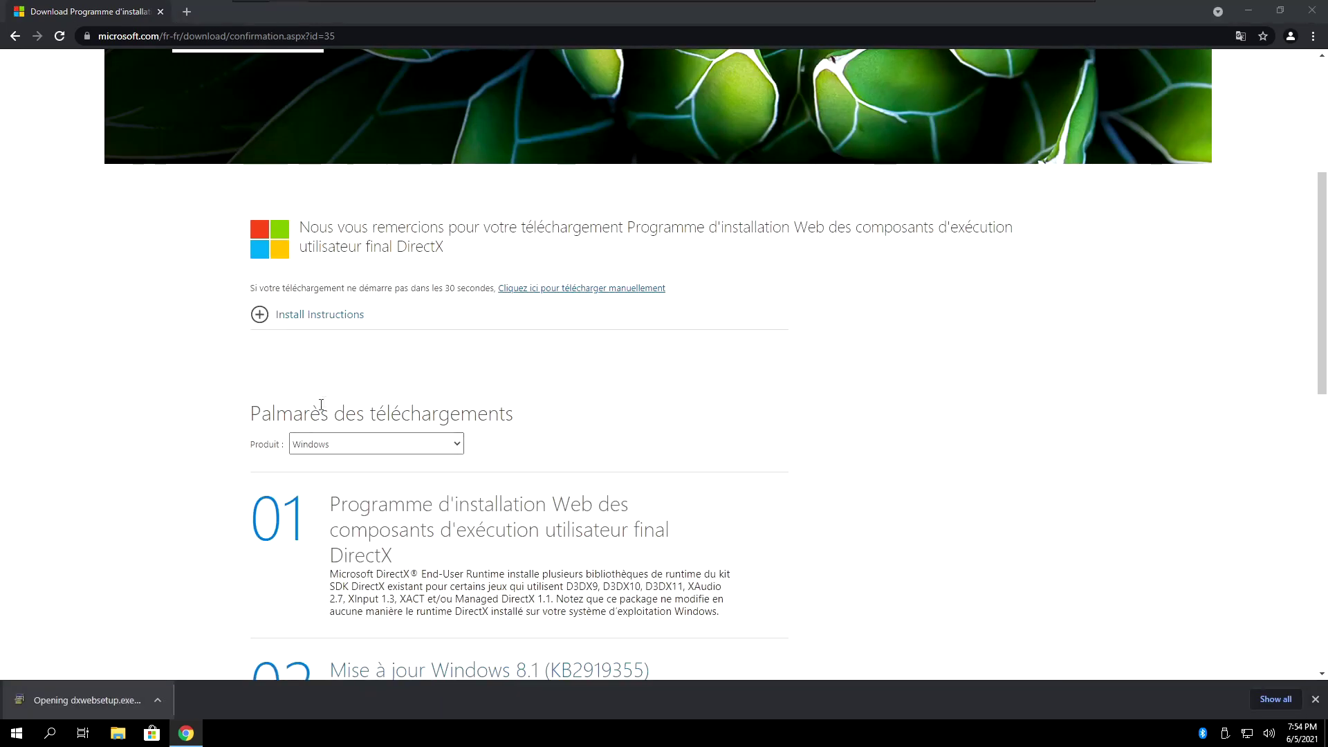
- Accept the DirectX licence, decline the Bing Bar and start installing the runtime components
{"action": "left_click", "coordinate": [176, 219]}
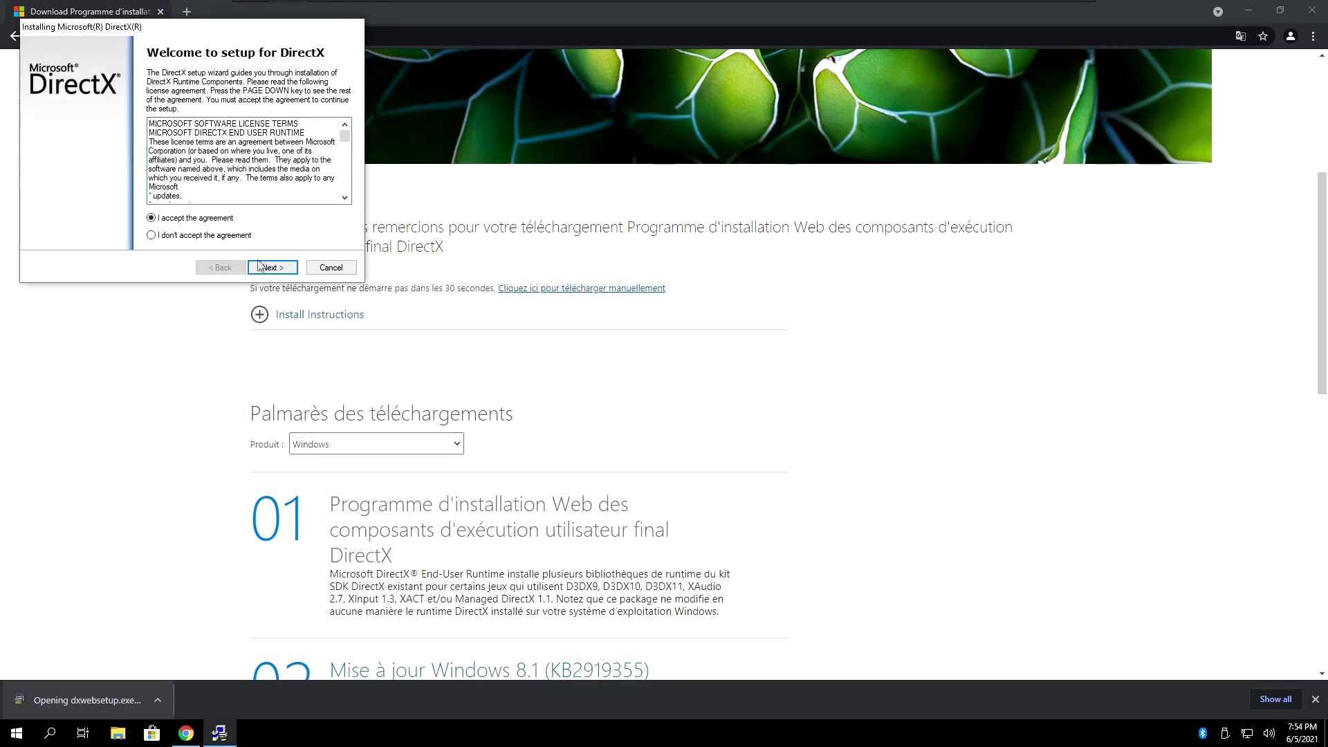
{"action": "left_click", "coordinate": [265, 267]}
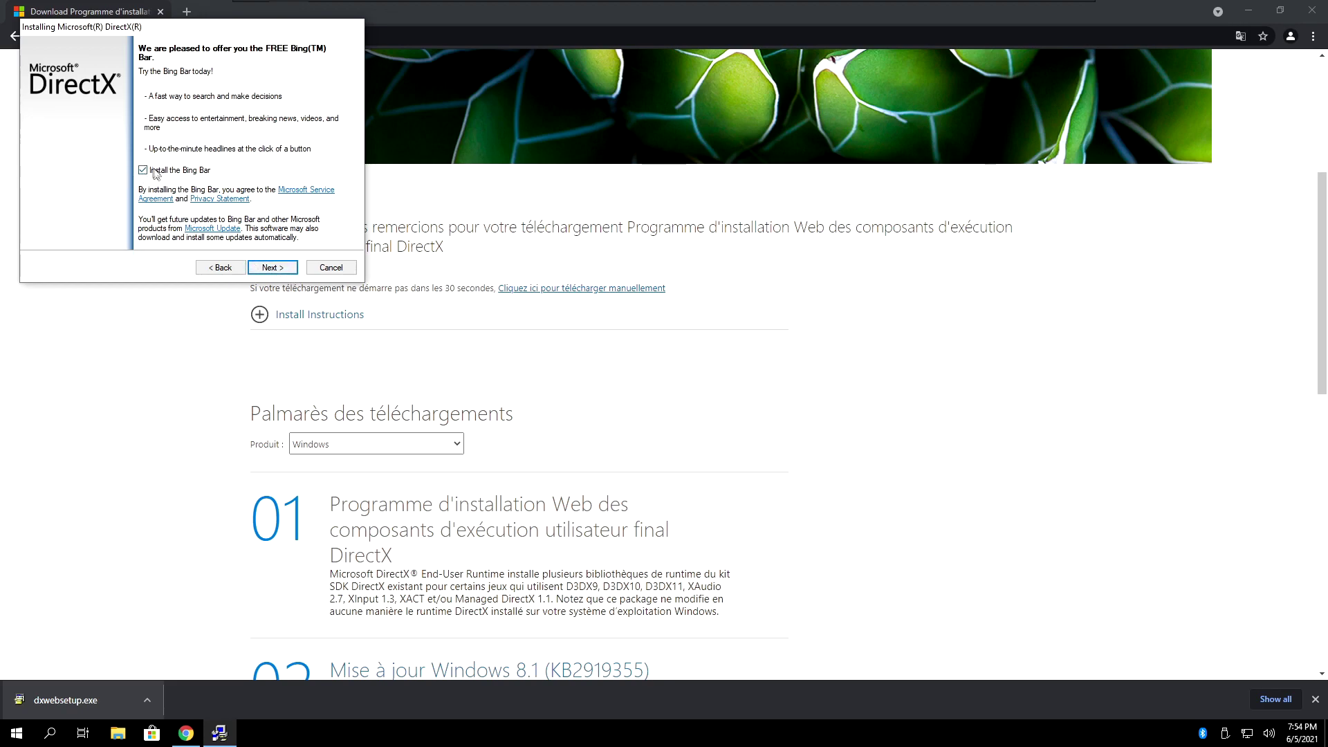
{"action": "left_click", "coordinate": [272, 268]}
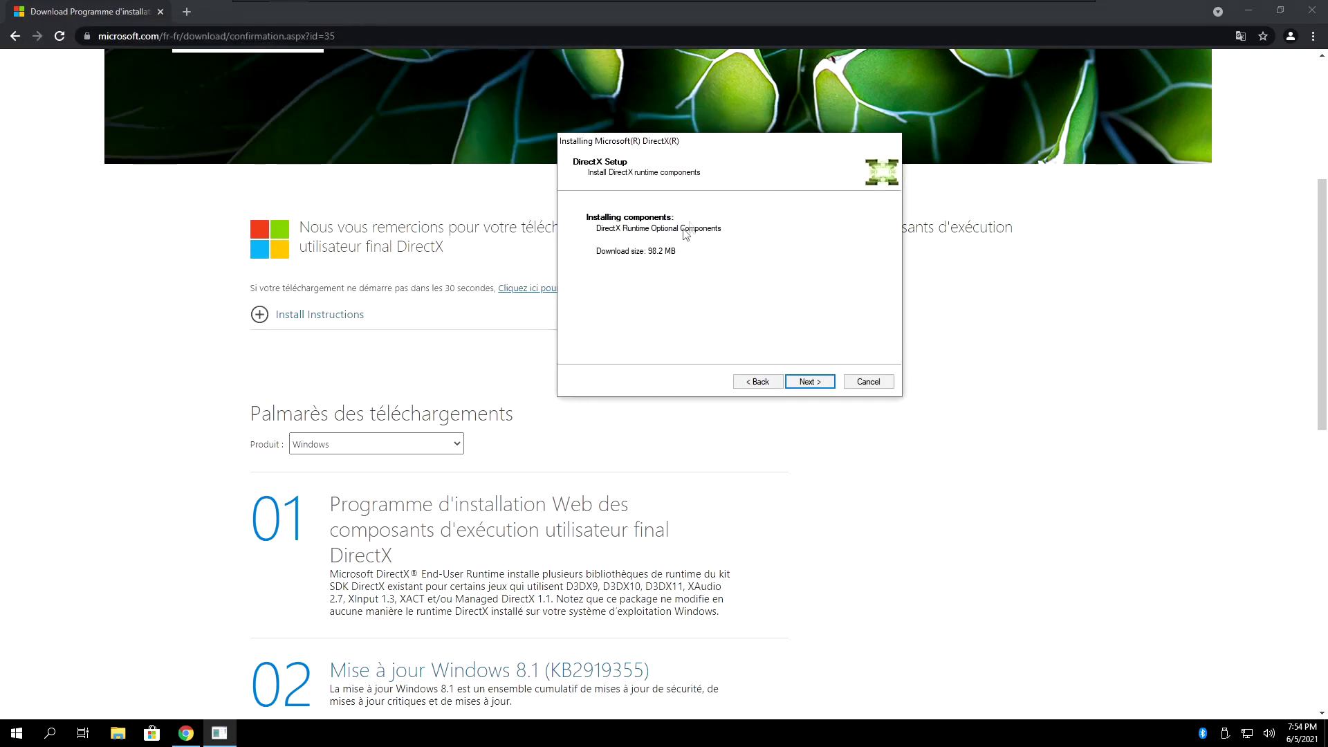
{"action": "left_click", "coordinate": [791, 381]}
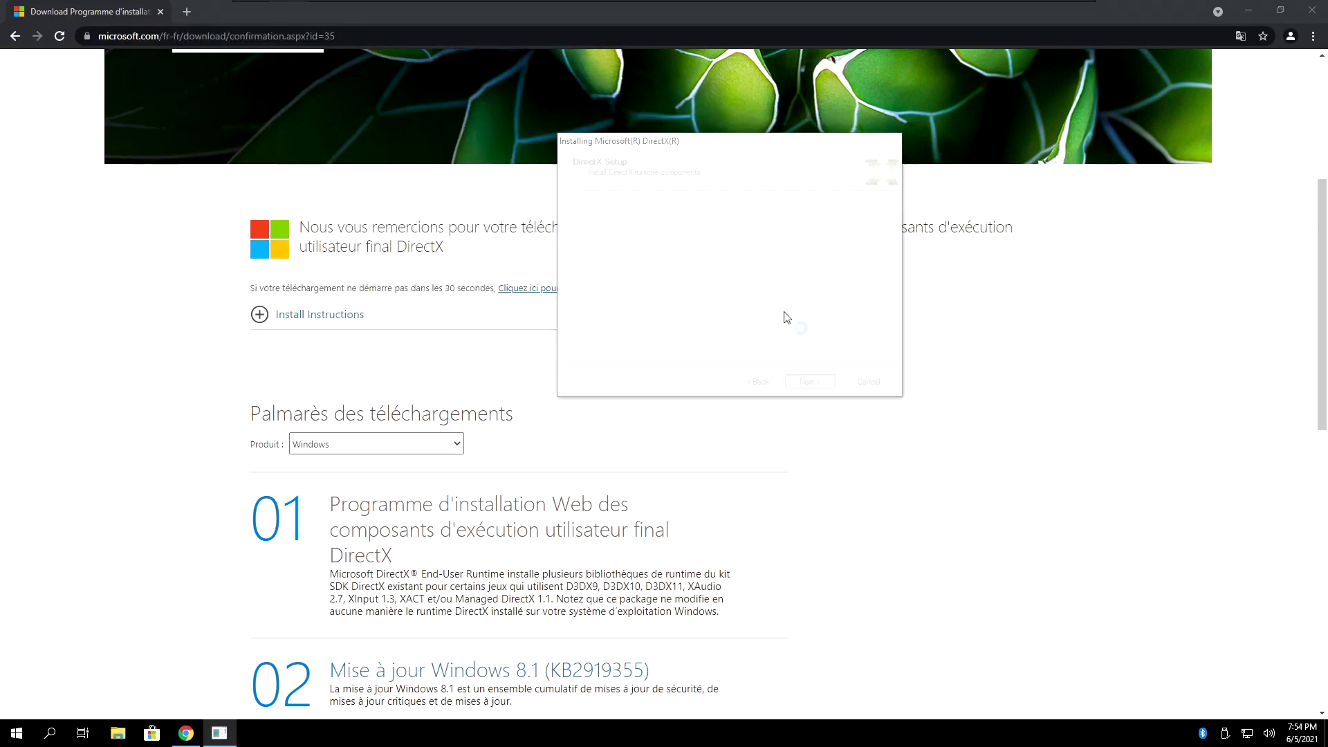
{"action": "left_click", "coordinate": [153, 72]}
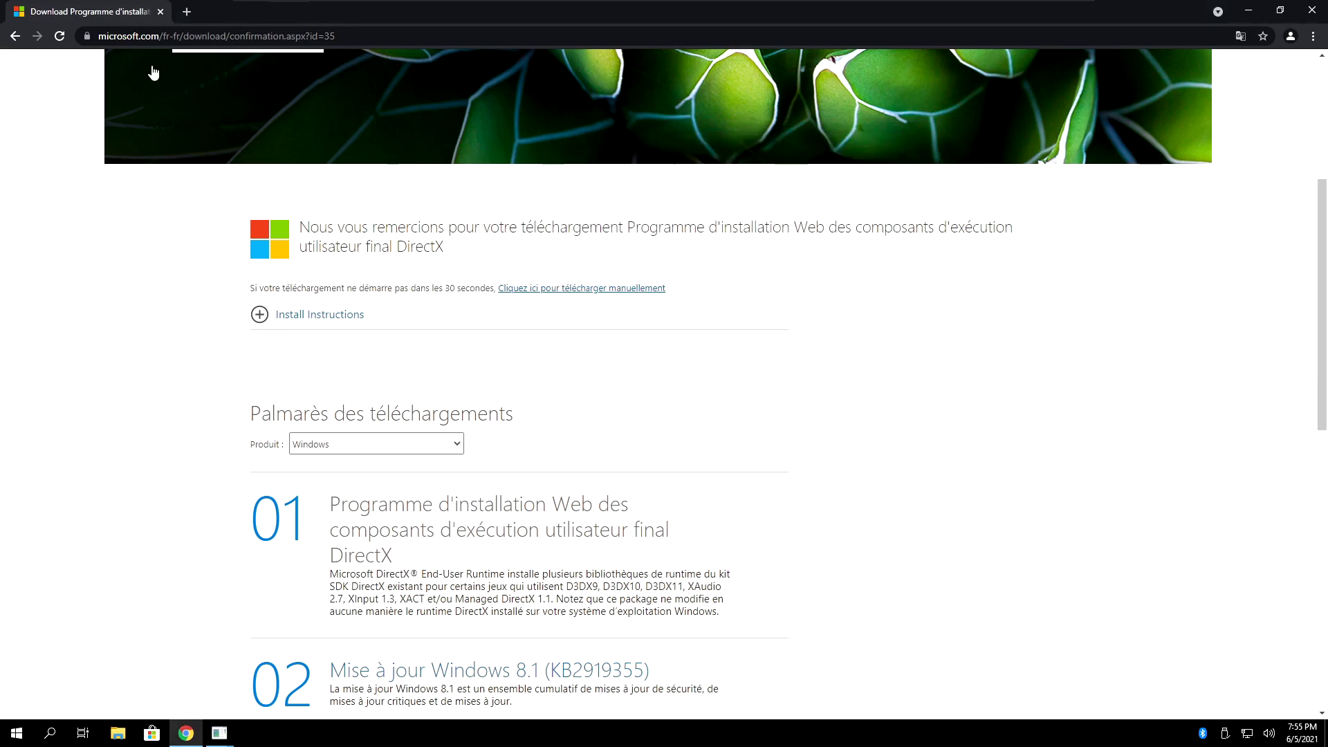
- Search 'Visual c++ runtimes all in one' and download TechPowerUp's All-in-One zip from the UK server
{"action": "left_click", "coordinate": [187, 12]}
{"action": "type", "text": "V"}
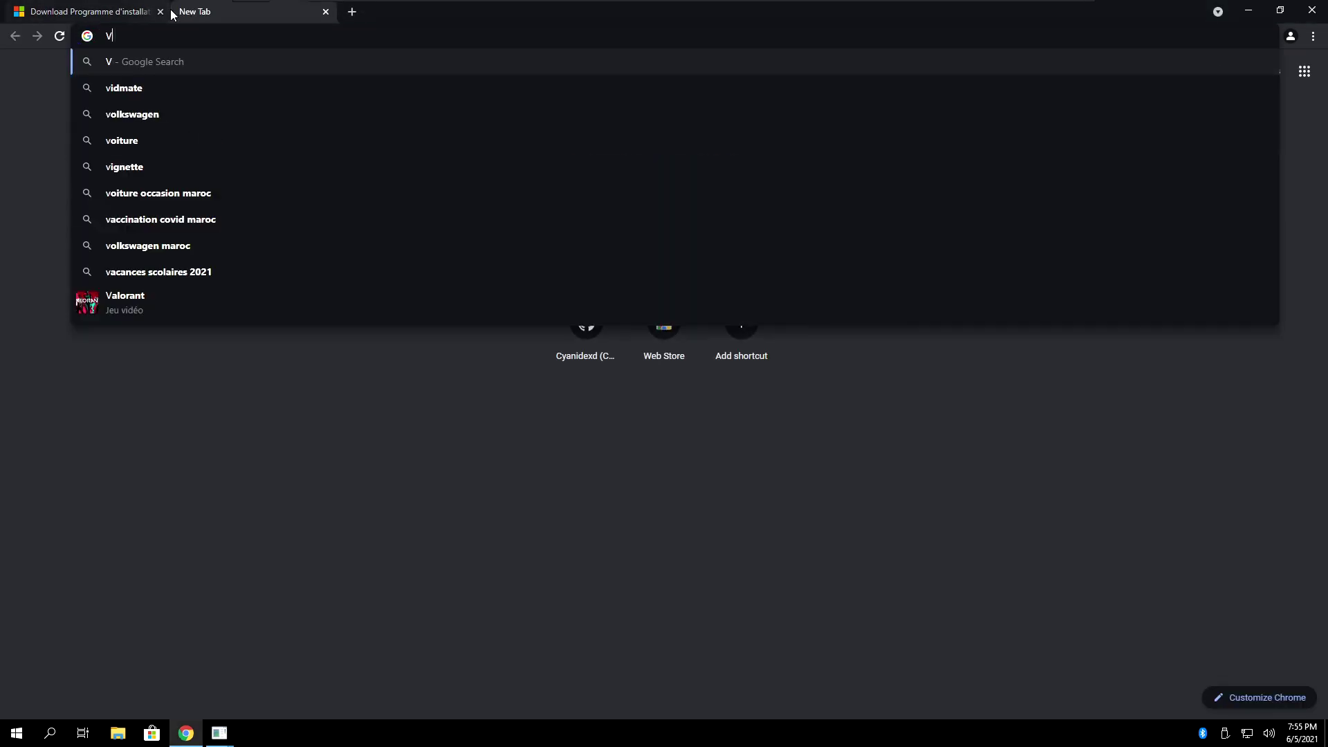
{"action": "type", "text": "isual c+++ ru"}
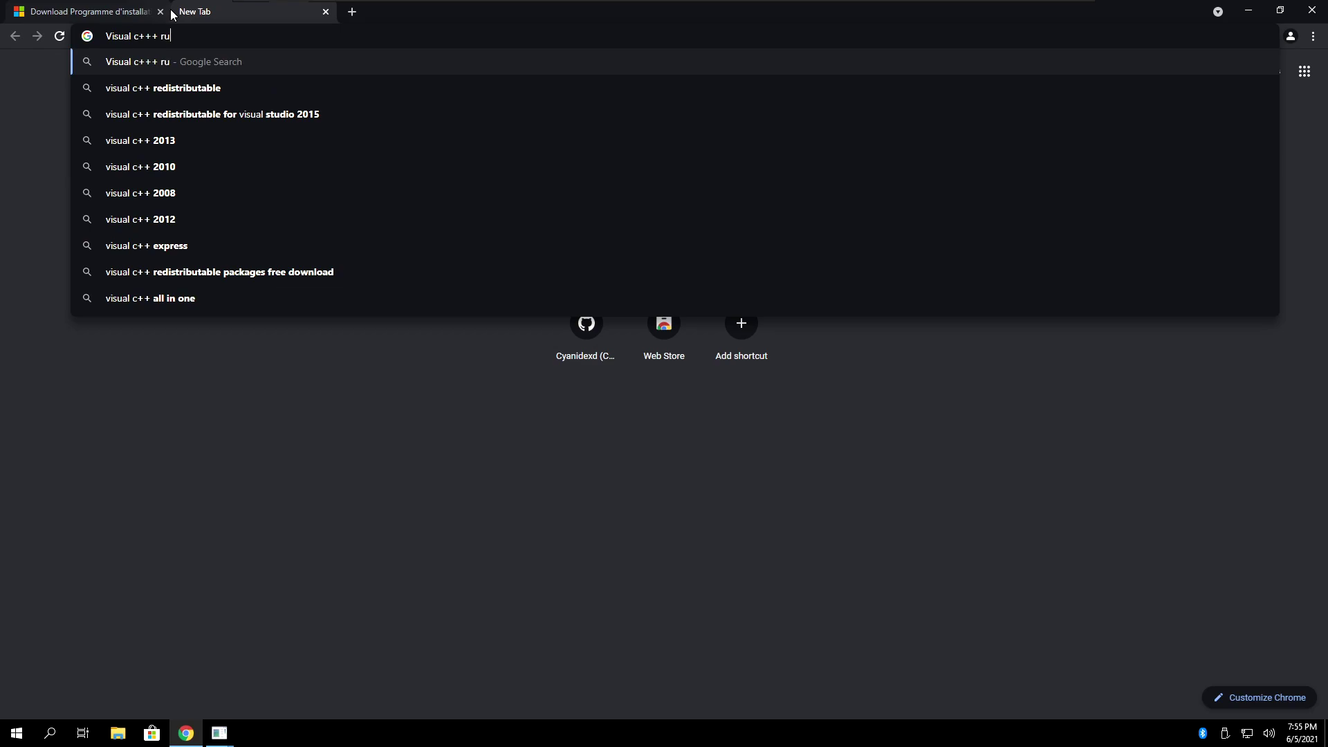
{"action": "type", "text": "ntimes all in one"}
{"action": "key", "text": "Return"}
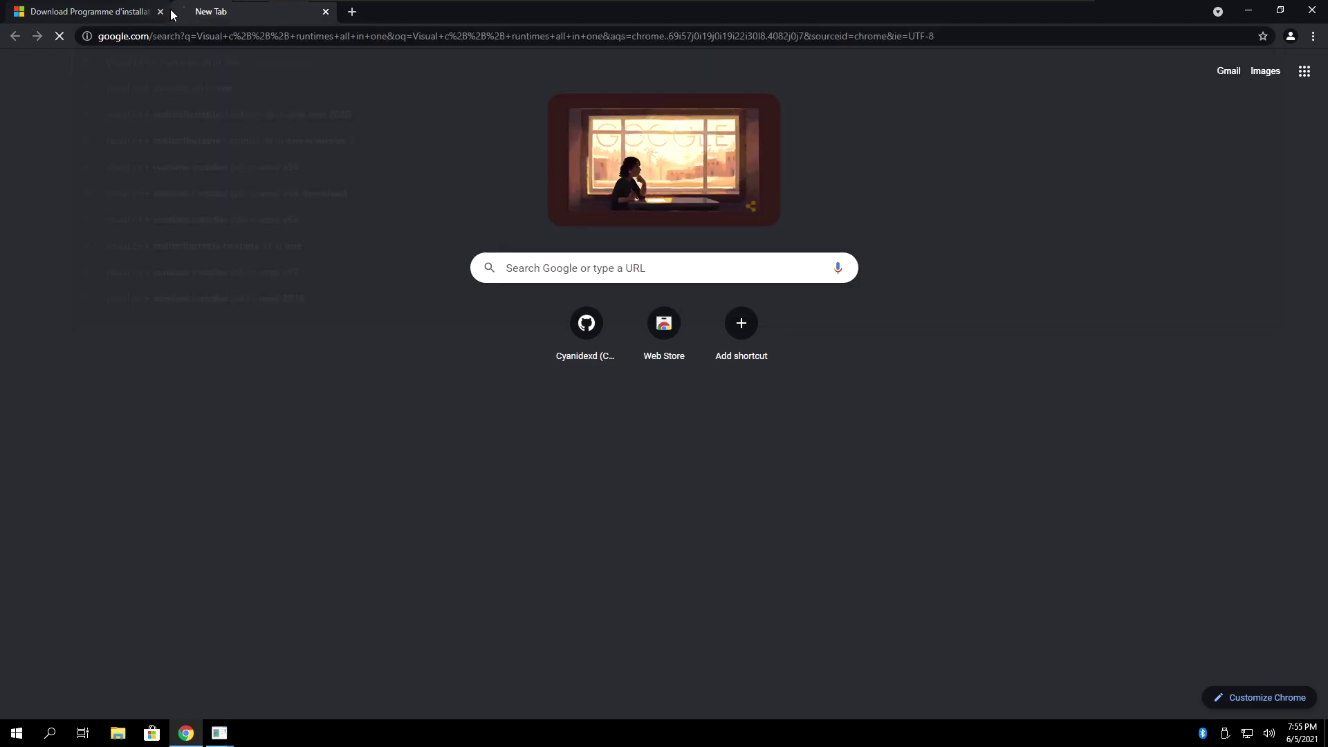
{"action": "left_click", "coordinate": [287, 242]}
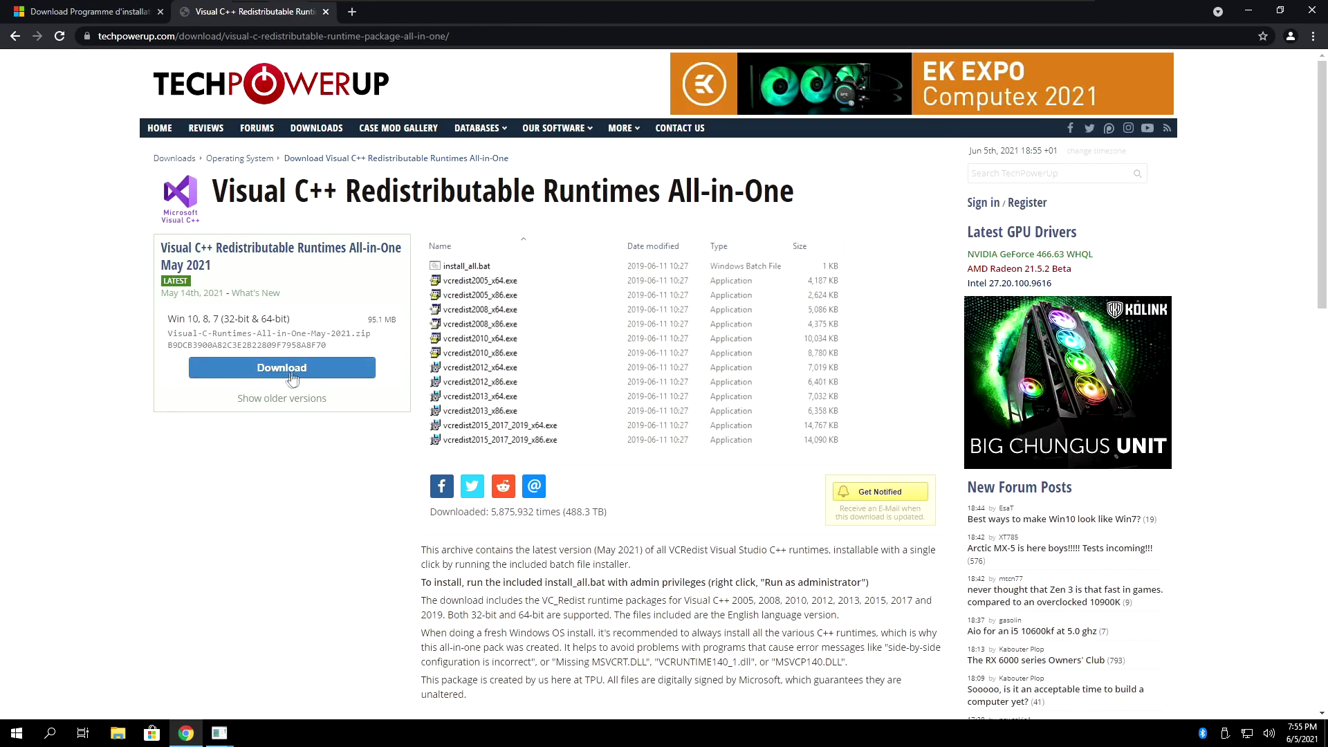
{"action": "left_click", "coordinate": [290, 370]}
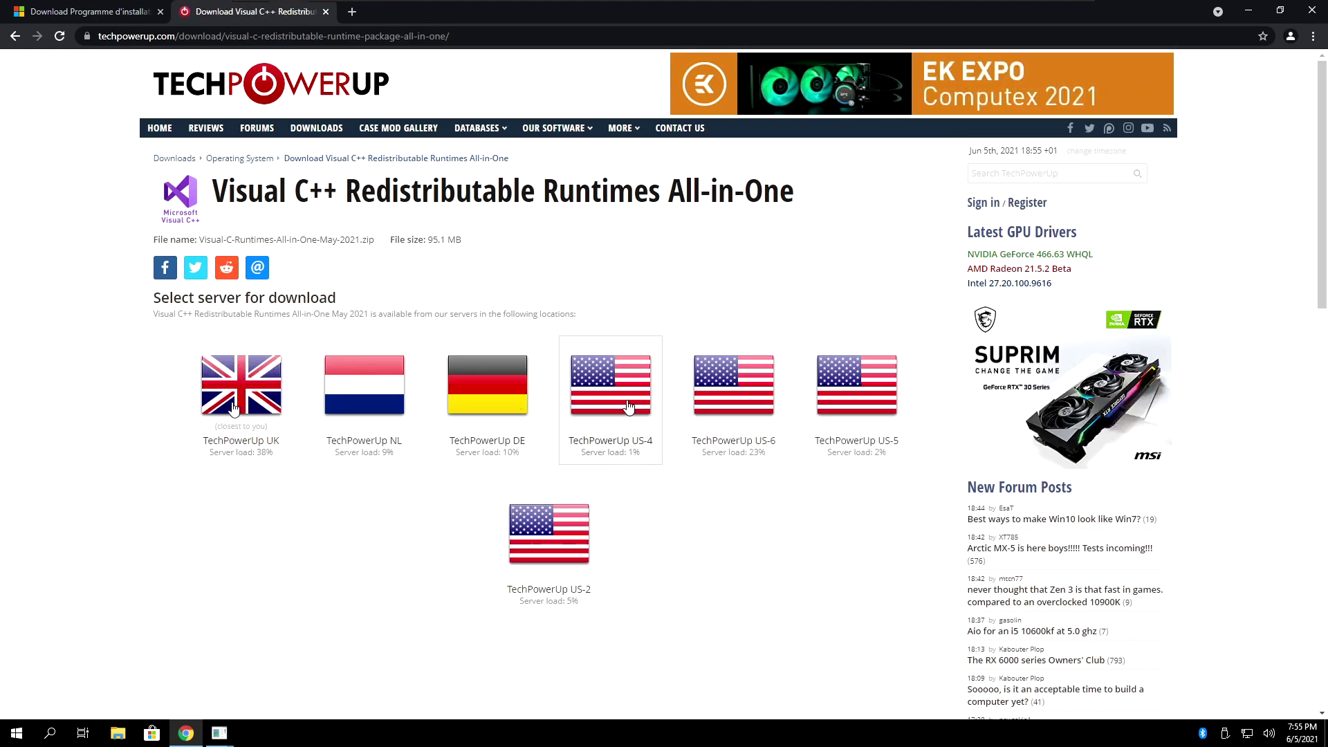
{"action": "left_click", "coordinate": [241, 412]}
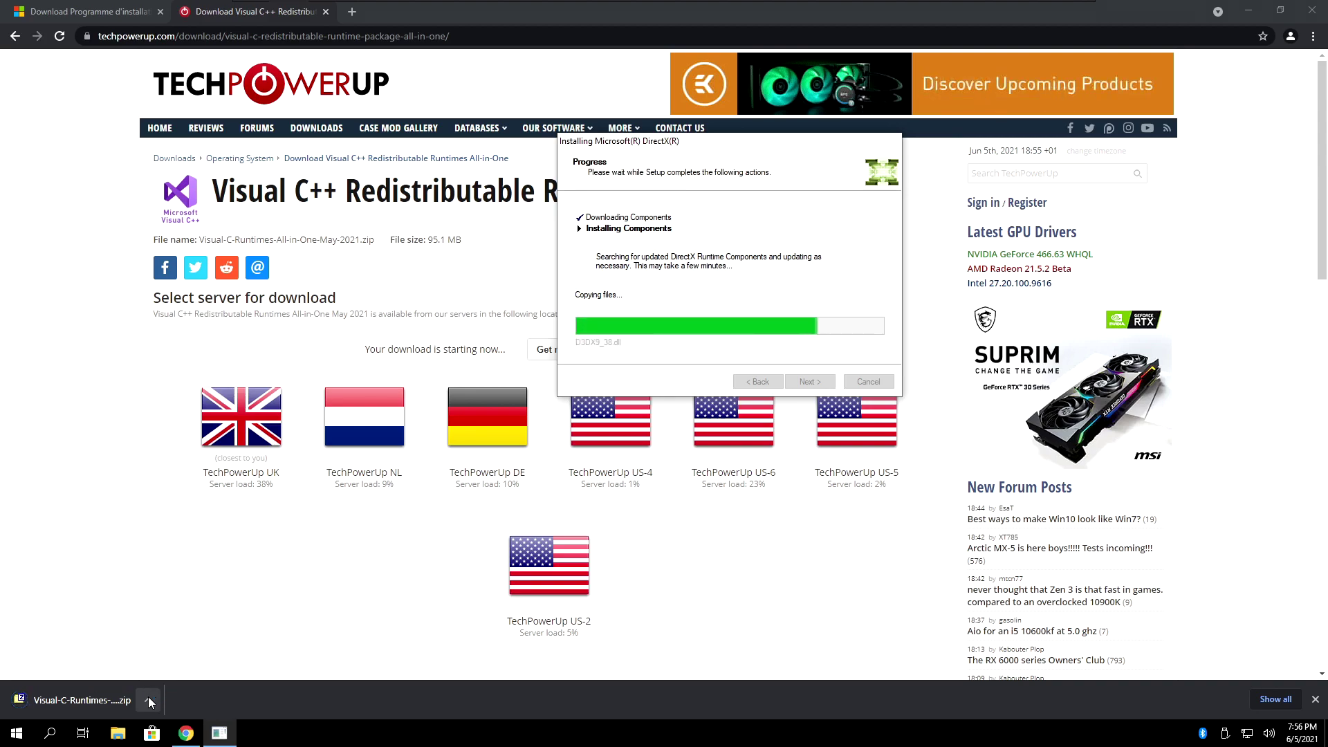
- Open the downloaded runtimes zip in 7-Zip and copy out all 13 files
{"action": "left_click", "coordinate": [96, 702]}
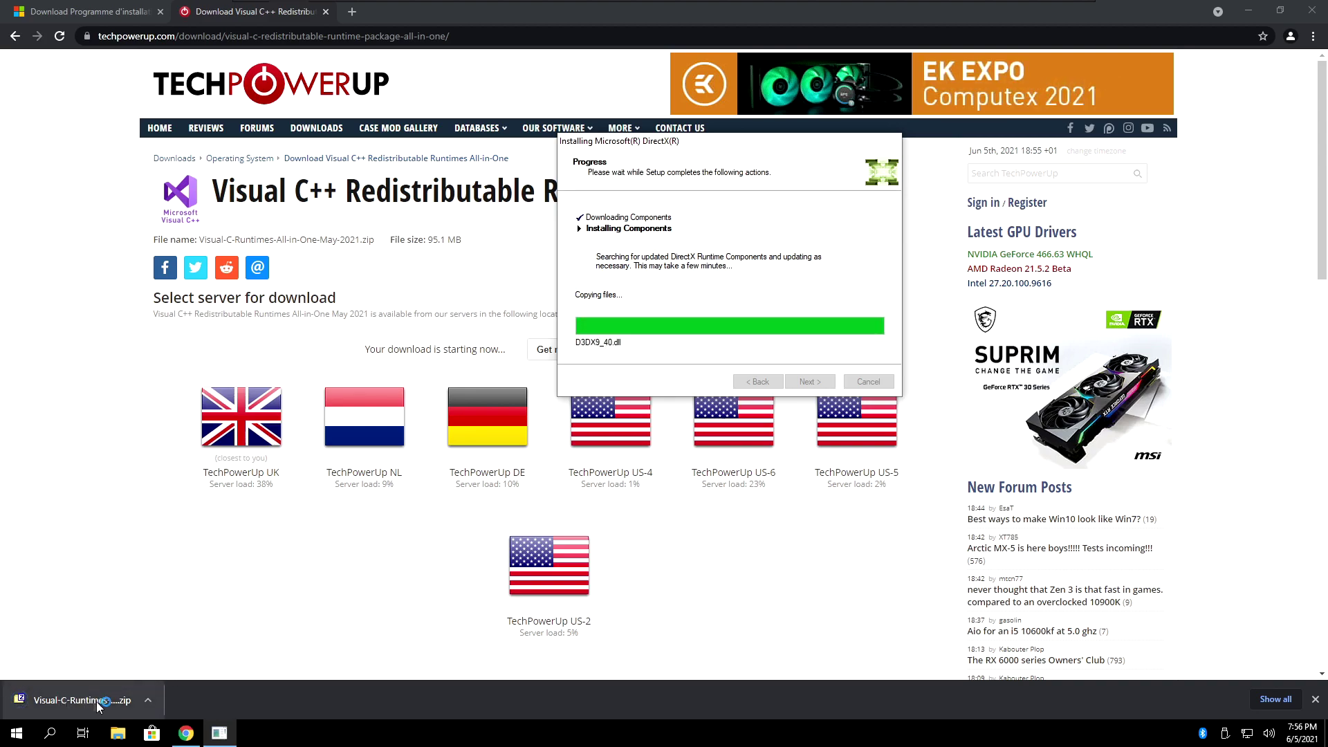
{"action": "left_click", "coordinate": [114, 702]}
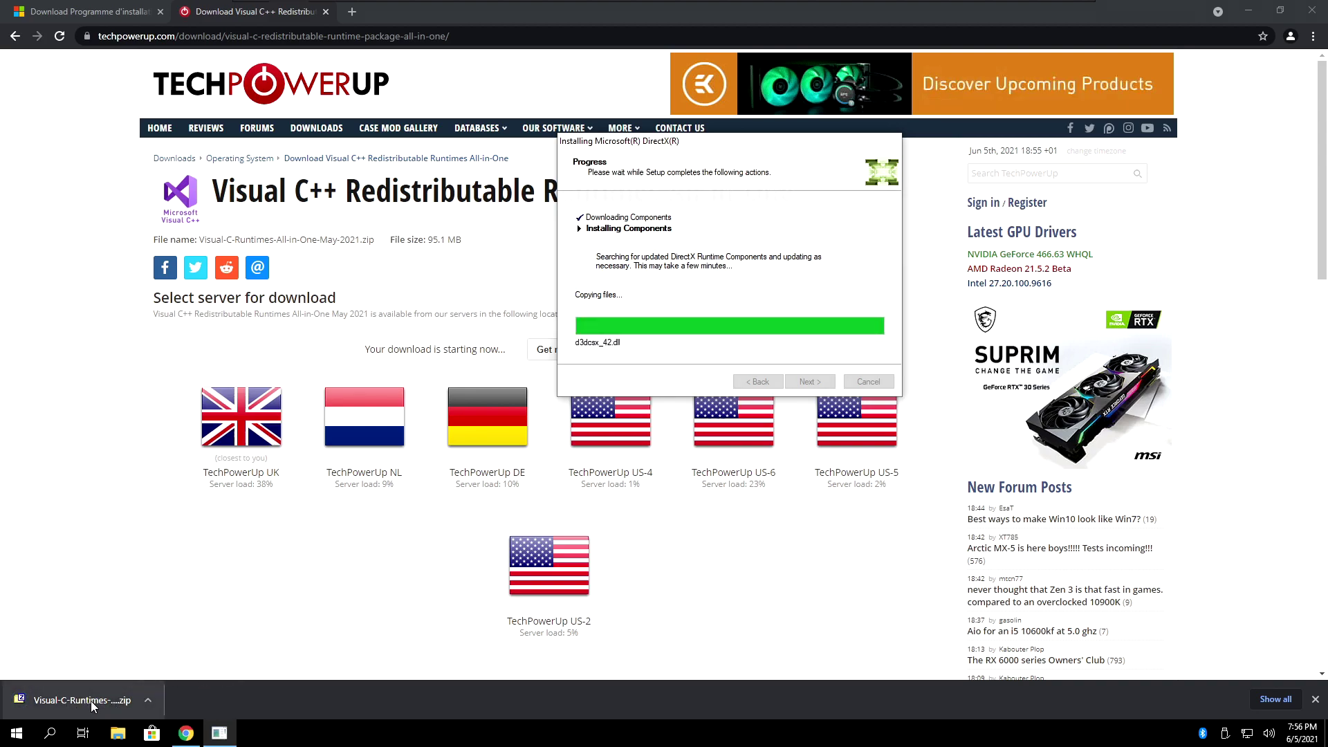
{"action": "left_click_drag", "start_coordinate": [284, 476], "coordinate": [219, 237]}
{"action": "left_click", "coordinate": [211, 216]}
- Extract the files into a new folder on the Desktop and close 7-Zip
{"action": "left_click", "coordinate": [819, 306]}
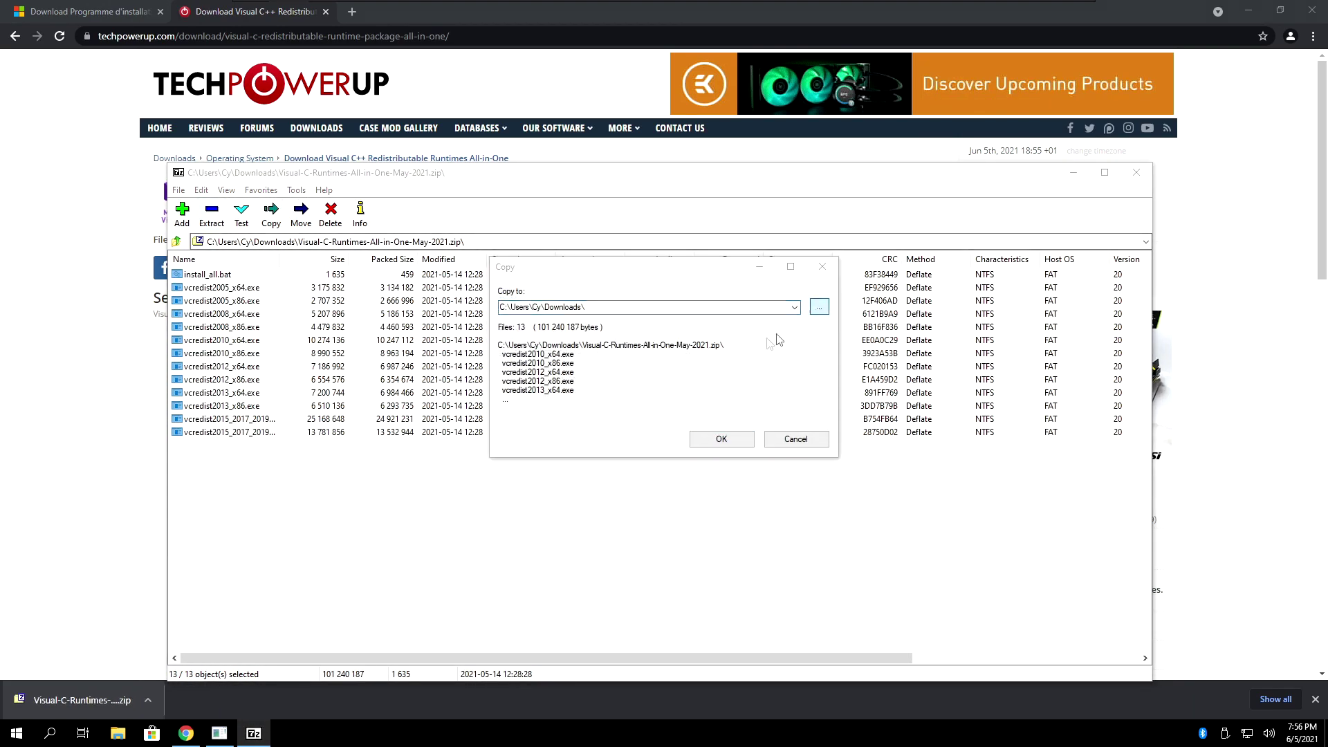
{"action": "left_click", "coordinate": [622, 357]}
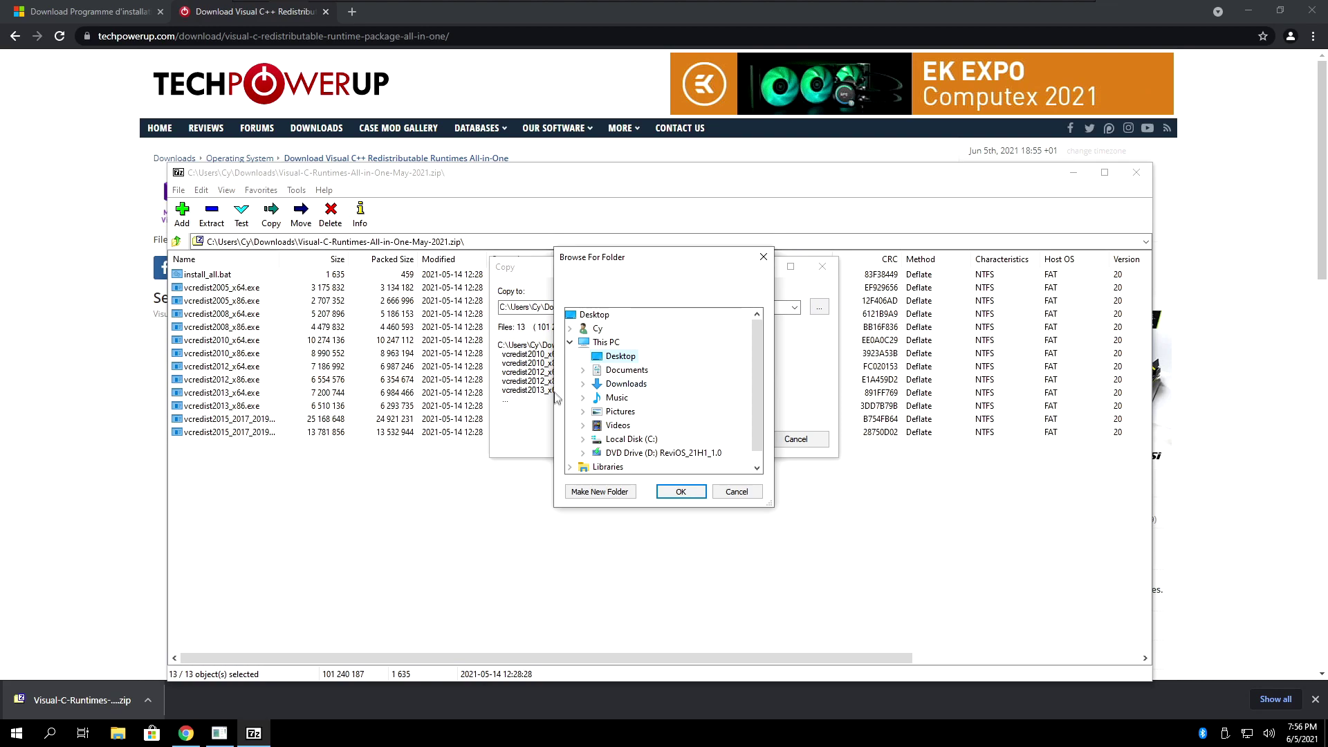
{"action": "left_click", "coordinate": [625, 492]}
{"action": "left_click", "coordinate": [626, 492]}
{"action": "left_click", "coordinate": [631, 386]}
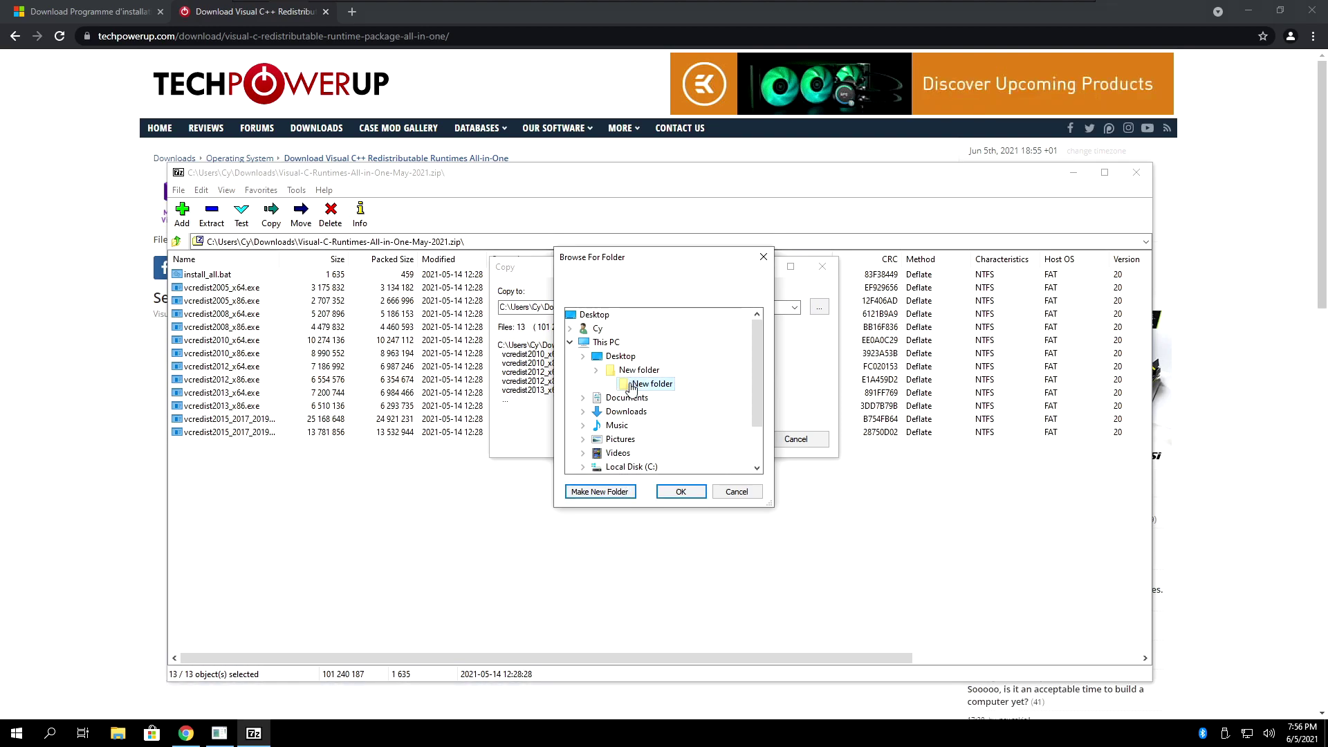
{"action": "key", "text": "Delete"}
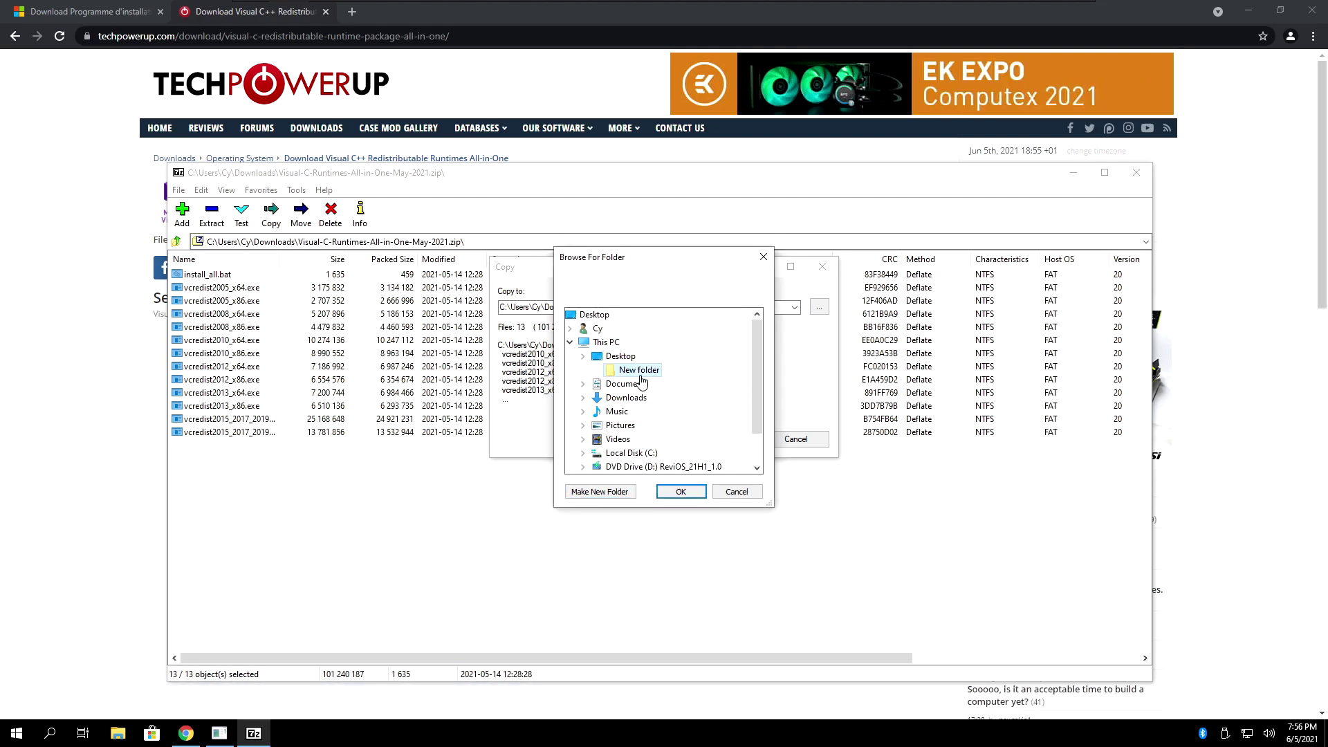
{"action": "left_click", "coordinate": [681, 492]}
{"action": "left_click", "coordinate": [720, 438]}
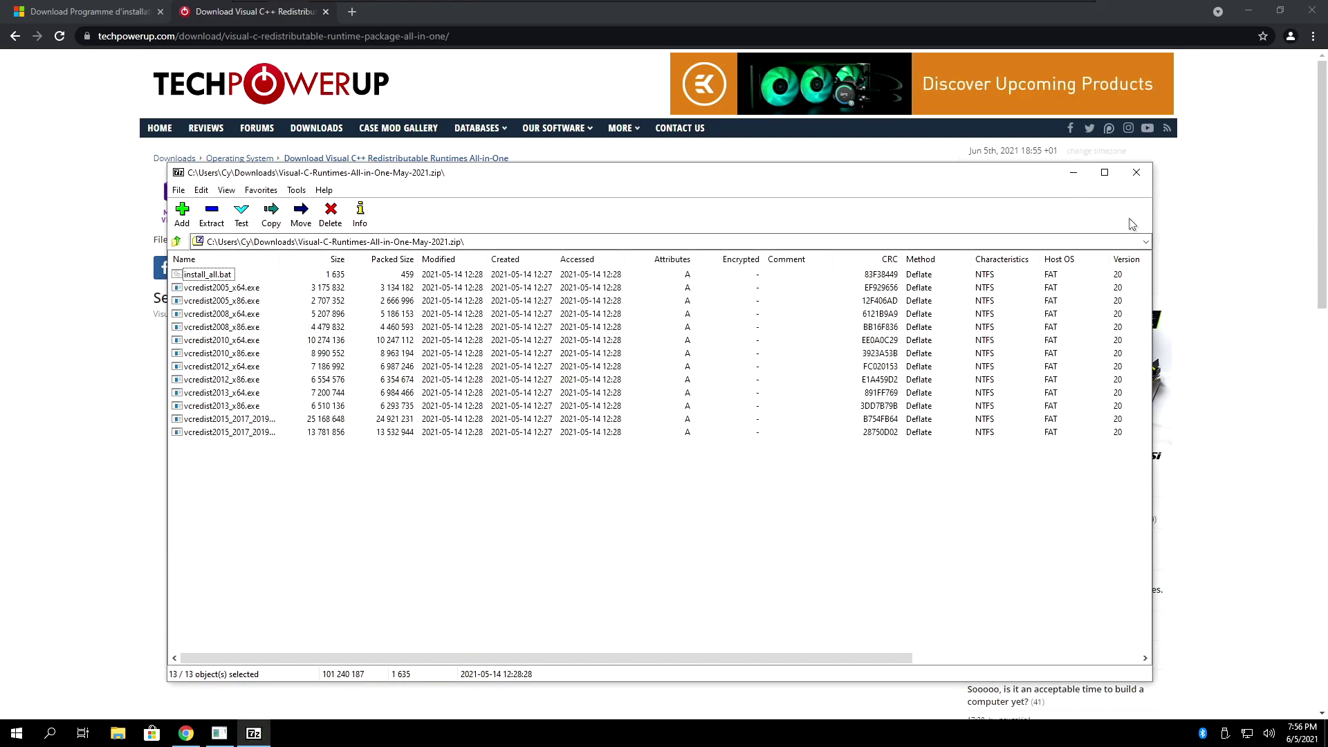
{"action": "left_click", "coordinate": [1135, 173]}
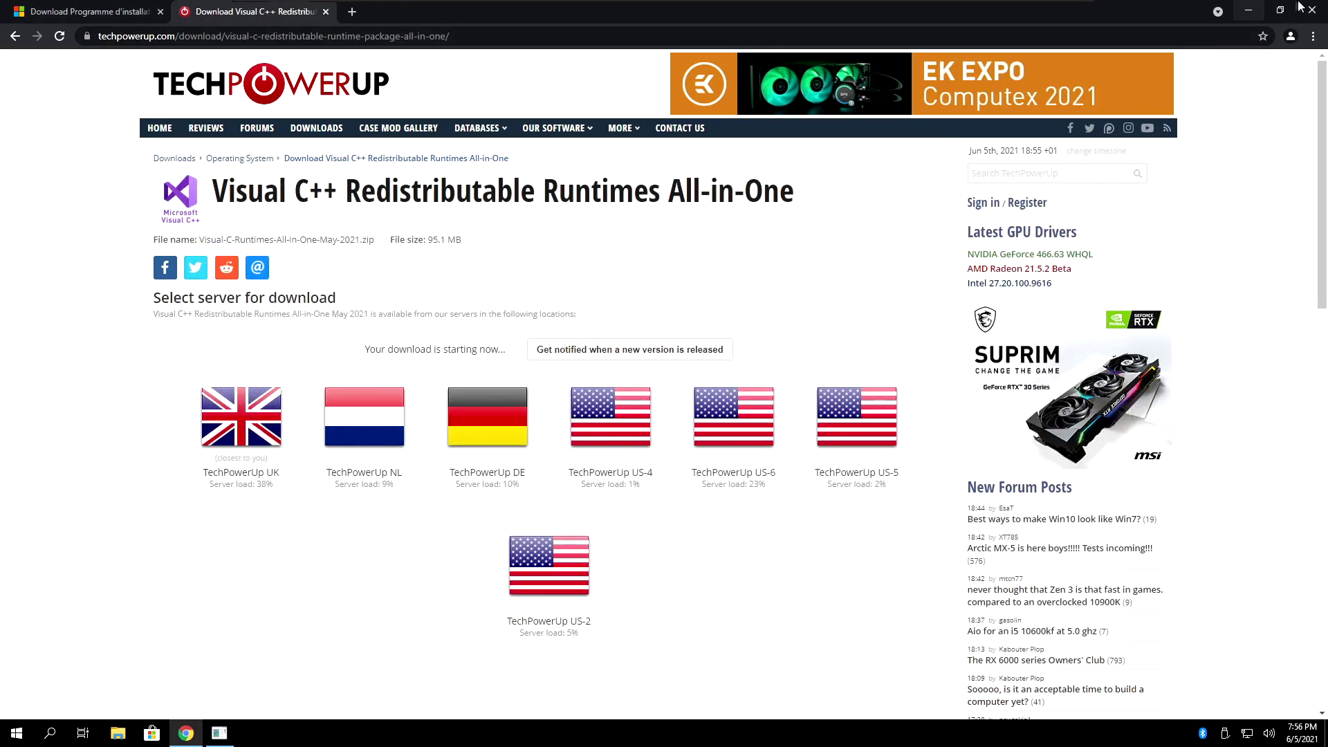
- Finish DirectX setup, then run install_all.bat from the Desktop's New folder
{"action": "left_click", "coordinate": [1251, 17]}
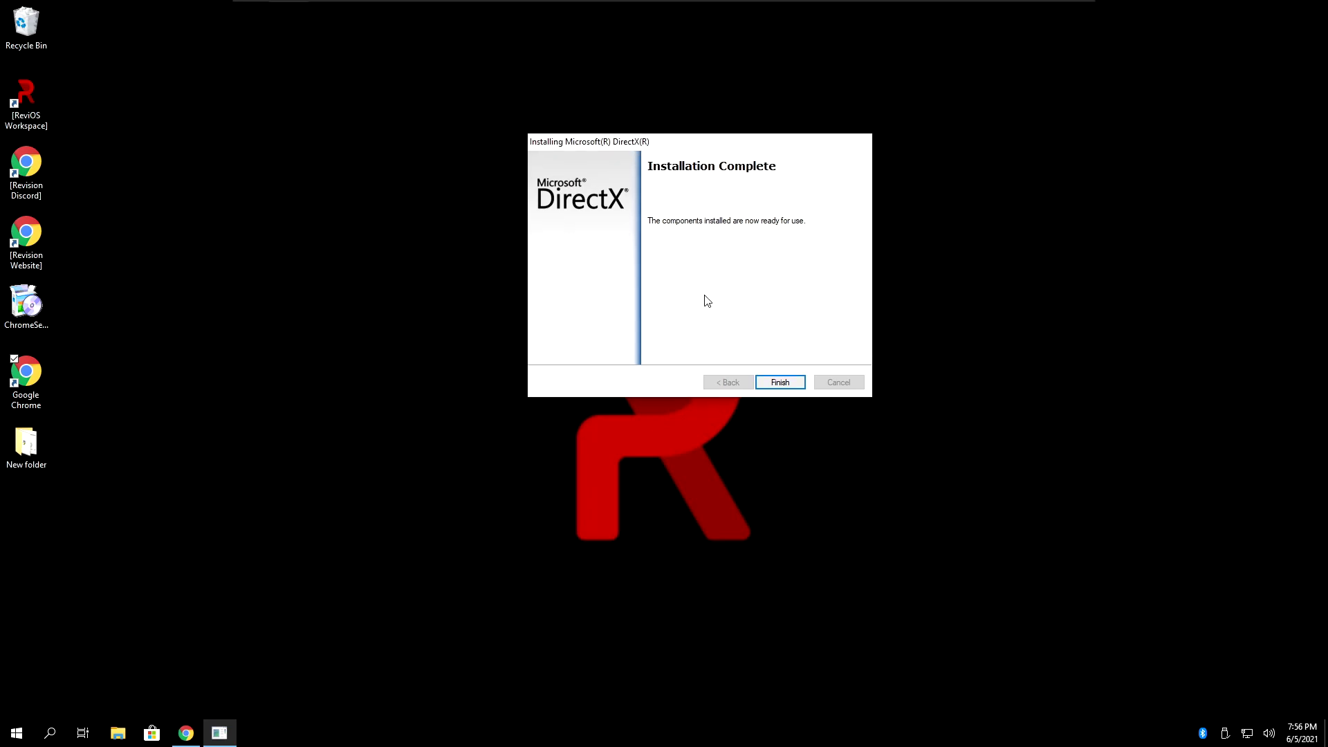
{"action": "left_click", "coordinate": [780, 382]}
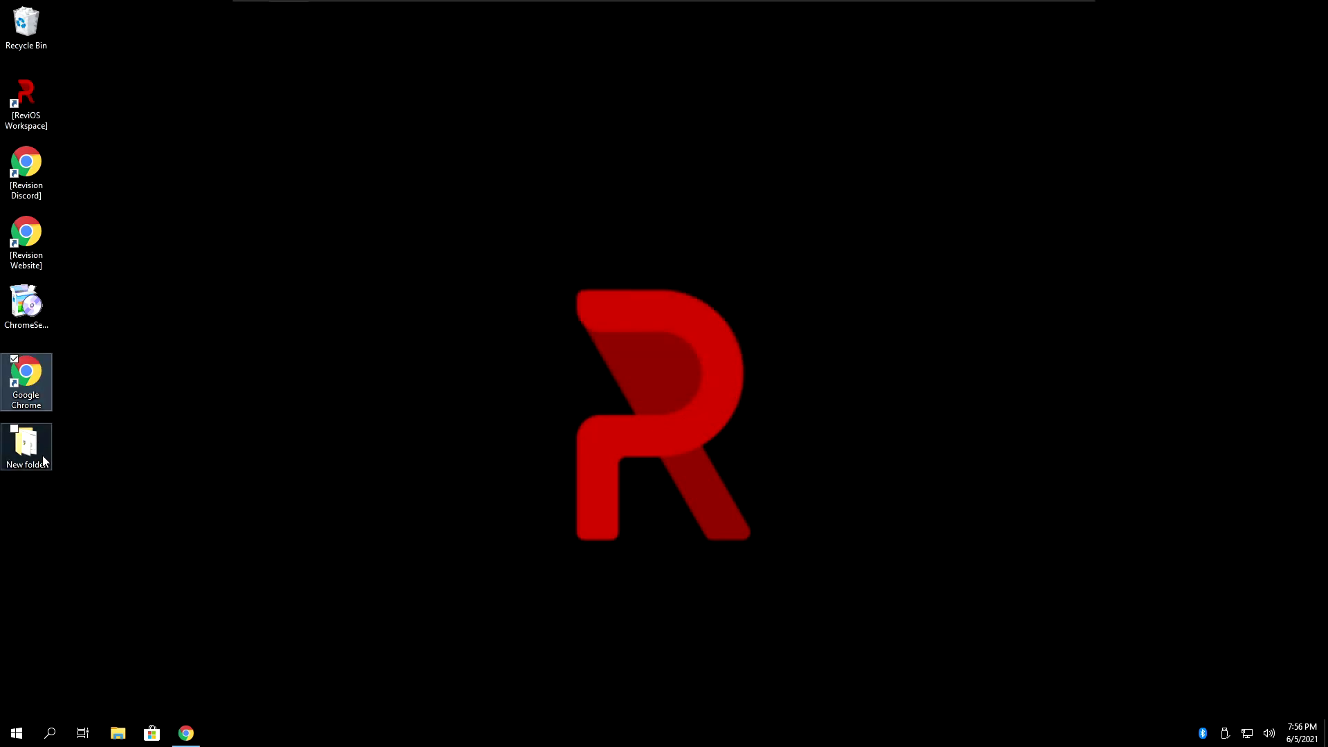
{"action": "double_click", "coordinate": [42, 455]}
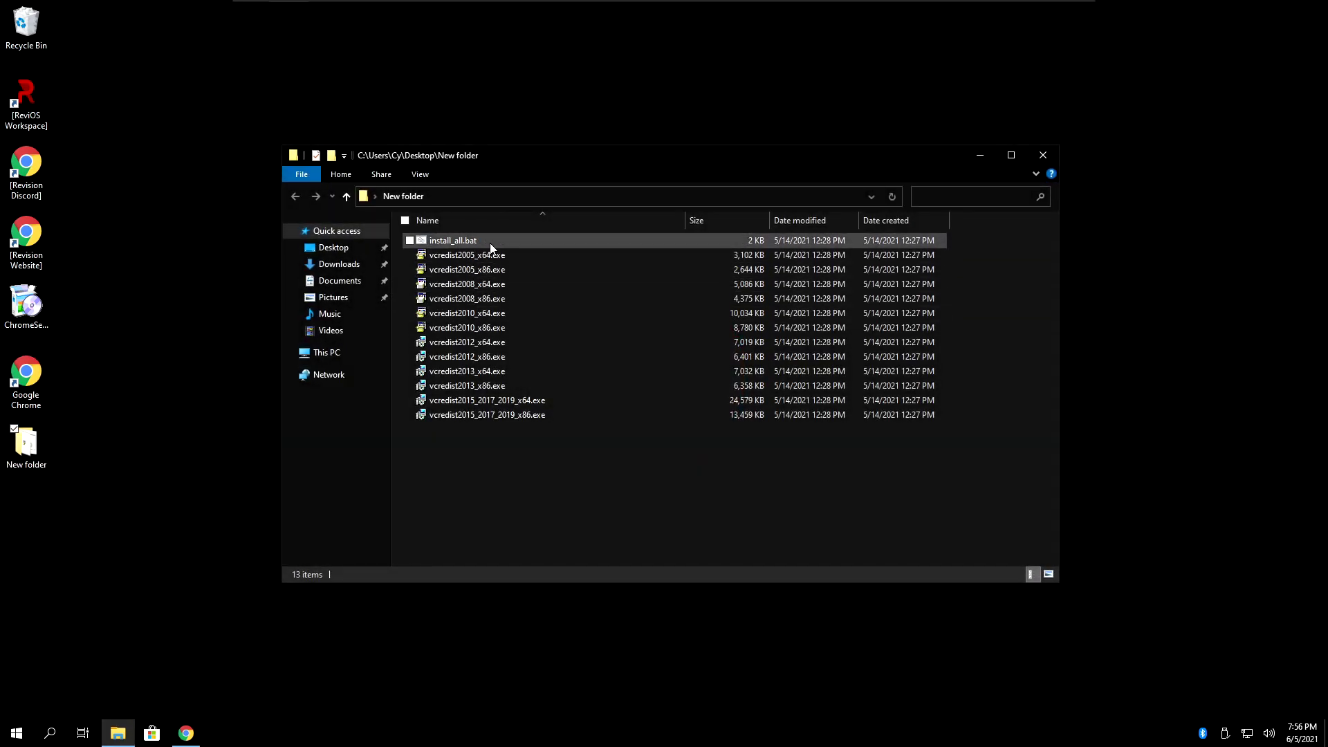
{"action": "double_click", "coordinate": [488, 238]}
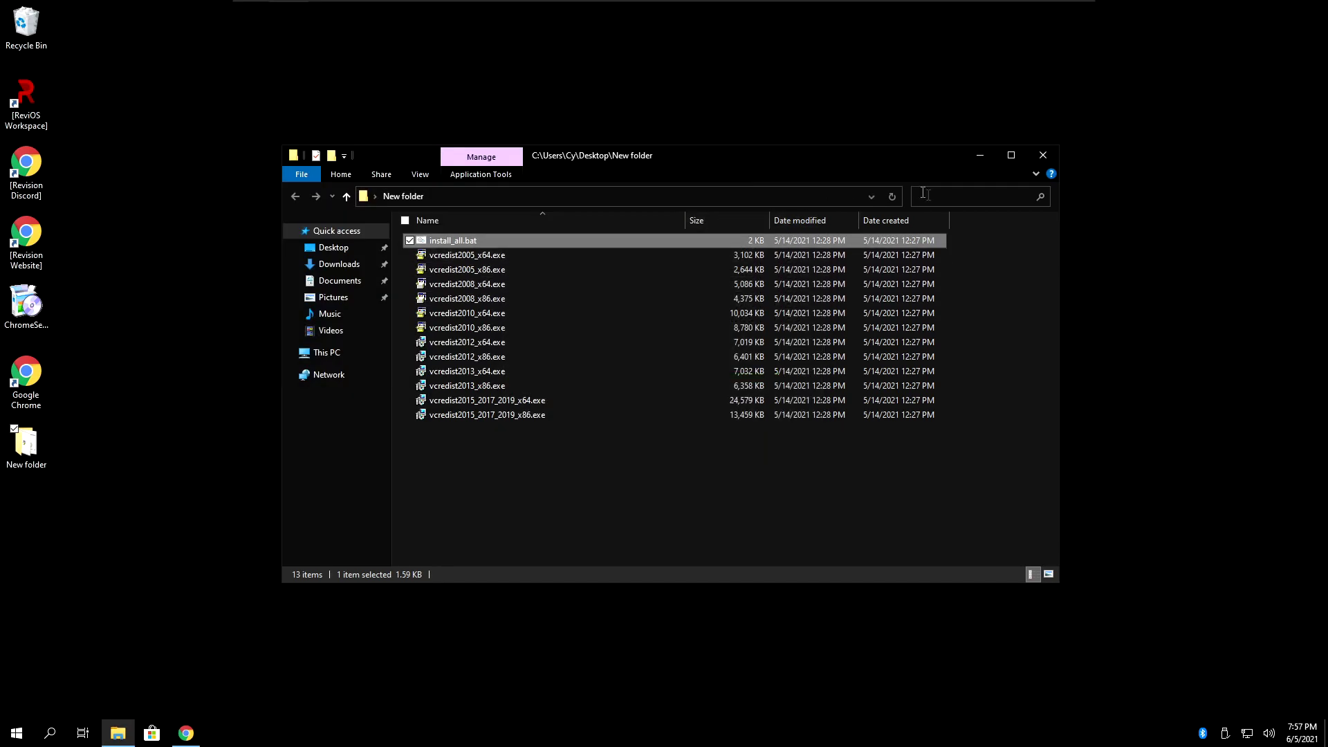
- Close the New folder window, clear the desktop selection and exit Chrome
{"action": "left_click", "coordinate": [1043, 155]}
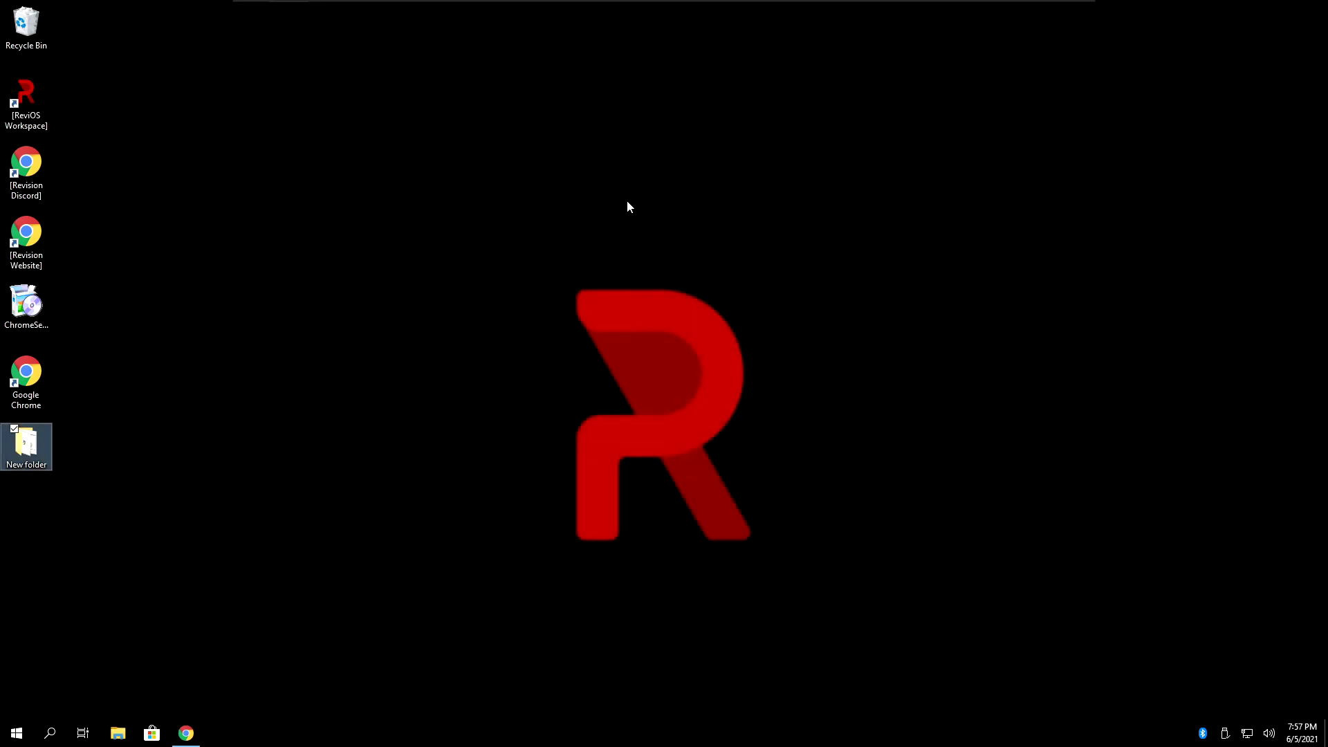
{"action": "left_click", "coordinate": [601, 202]}
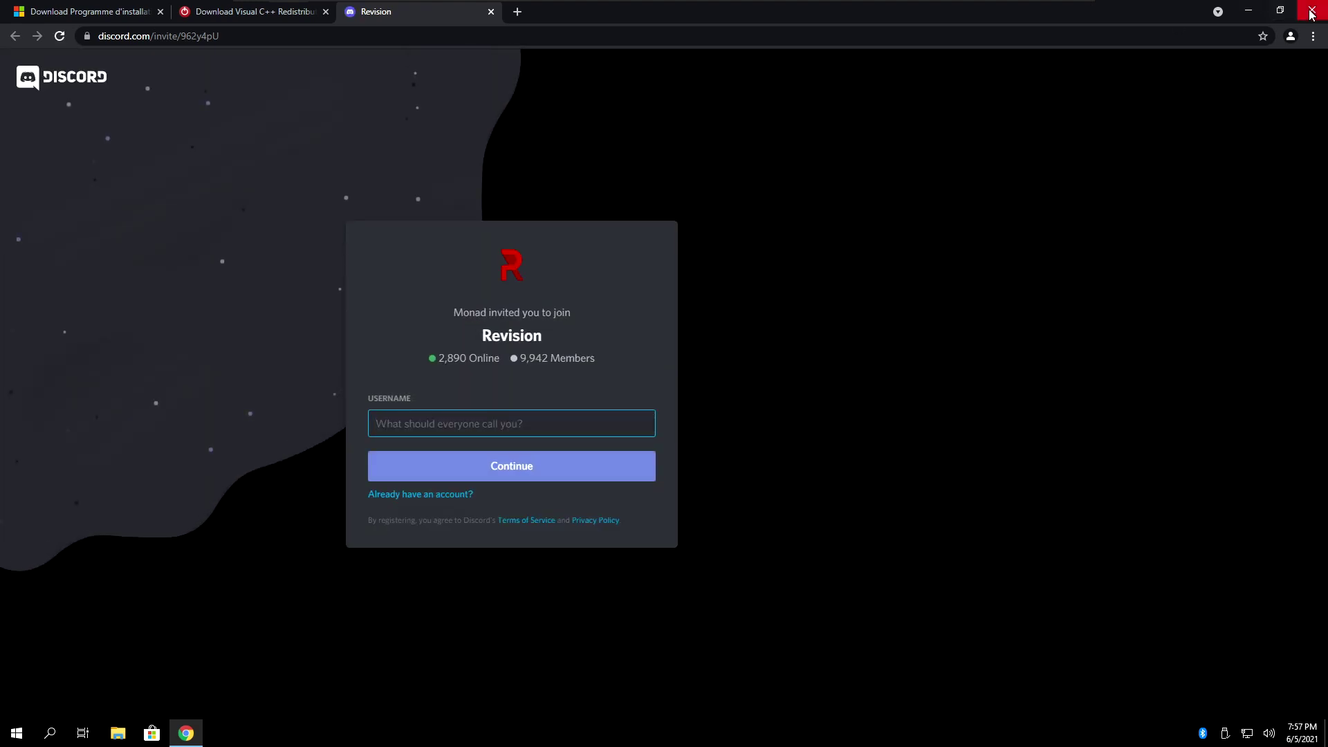
{"action": "left_click", "coordinate": [1312, 12]}
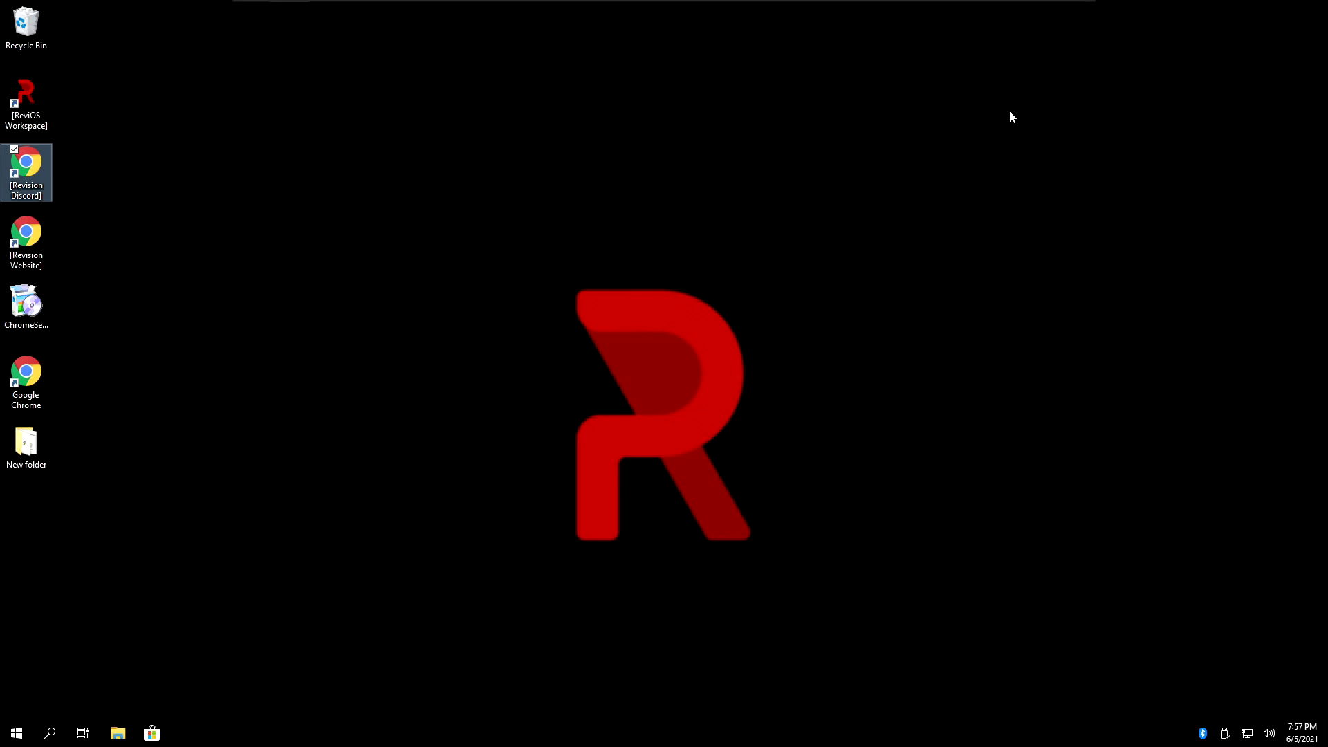